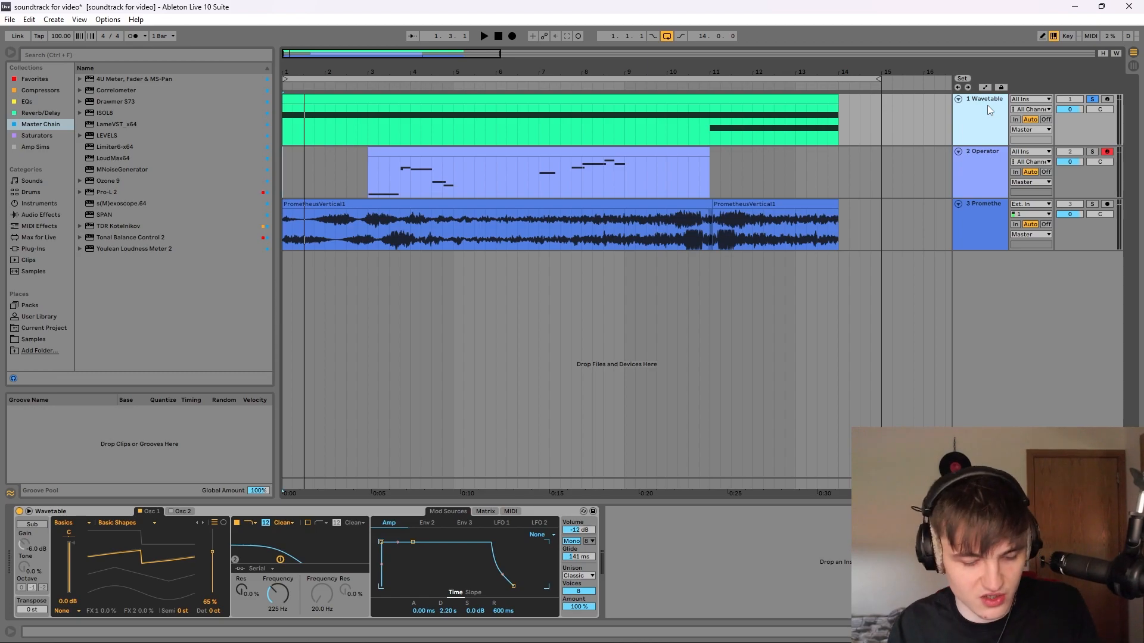
Duplicate the Wavetable clip onto a new MIDI track and inspect its E0 and D0 notes.
{"action": "left_click_drag", "start_coordinate": [388, 109], "coordinate": [394, 163]}
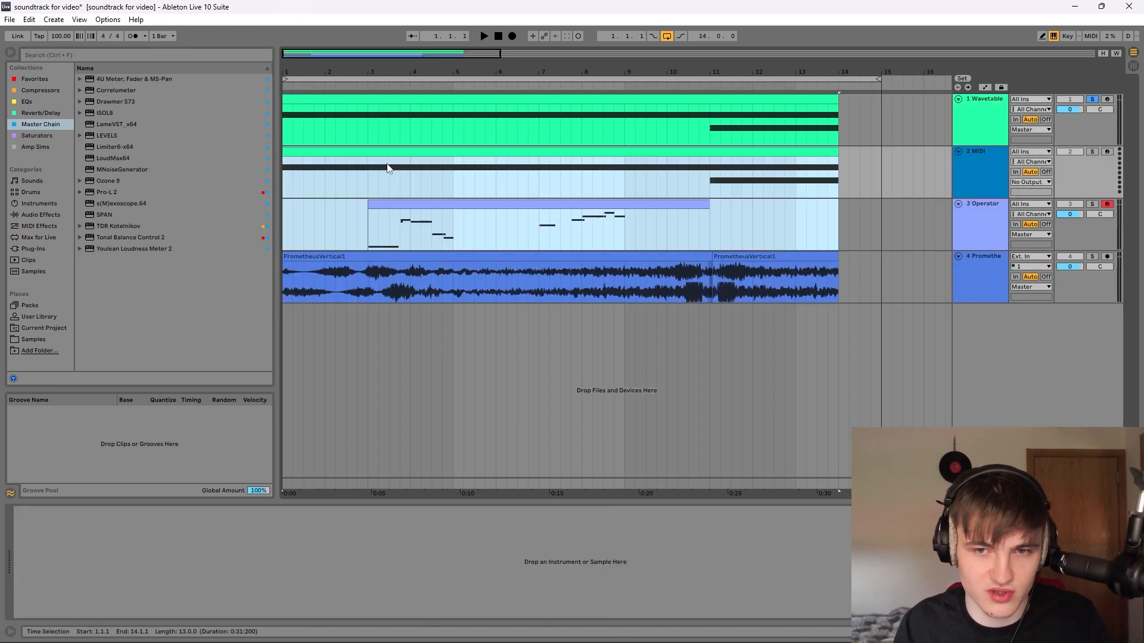
{"action": "double_click", "coordinate": [437, 155]}
{"action": "scroll", "coordinate": [424, 311], "scroll_direction": "down", "scroll_amount": 2}
{"action": "scroll", "coordinate": [424, 311], "scroll_direction": "up", "scroll_amount": 2}
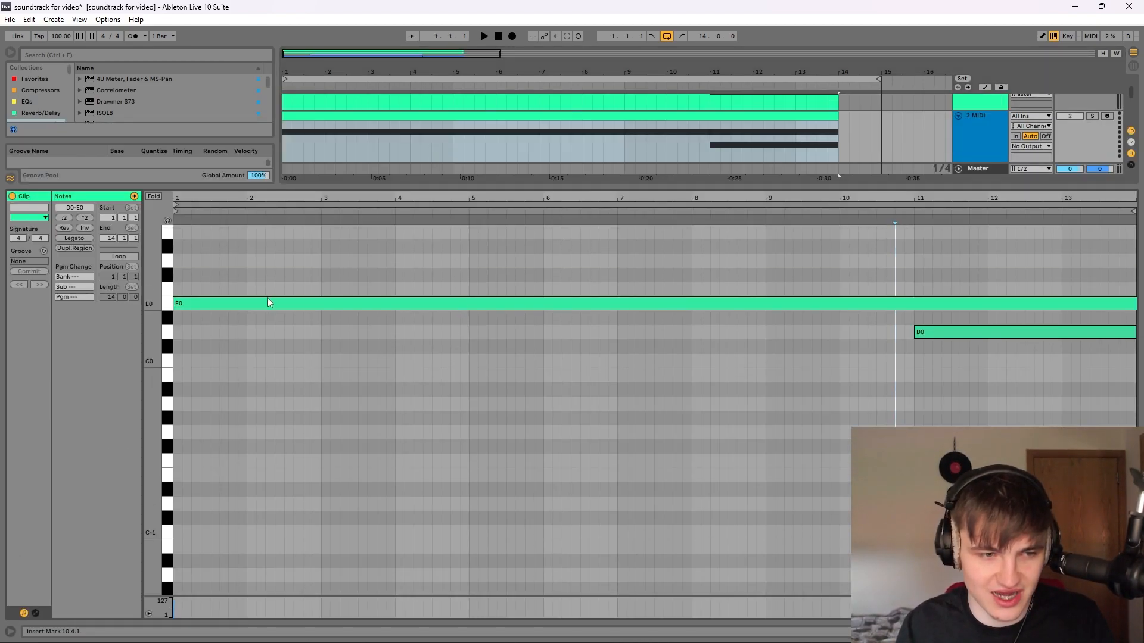
{"action": "left_click", "coordinate": [340, 262]}
{"action": "left_click", "coordinate": [870, 391]}
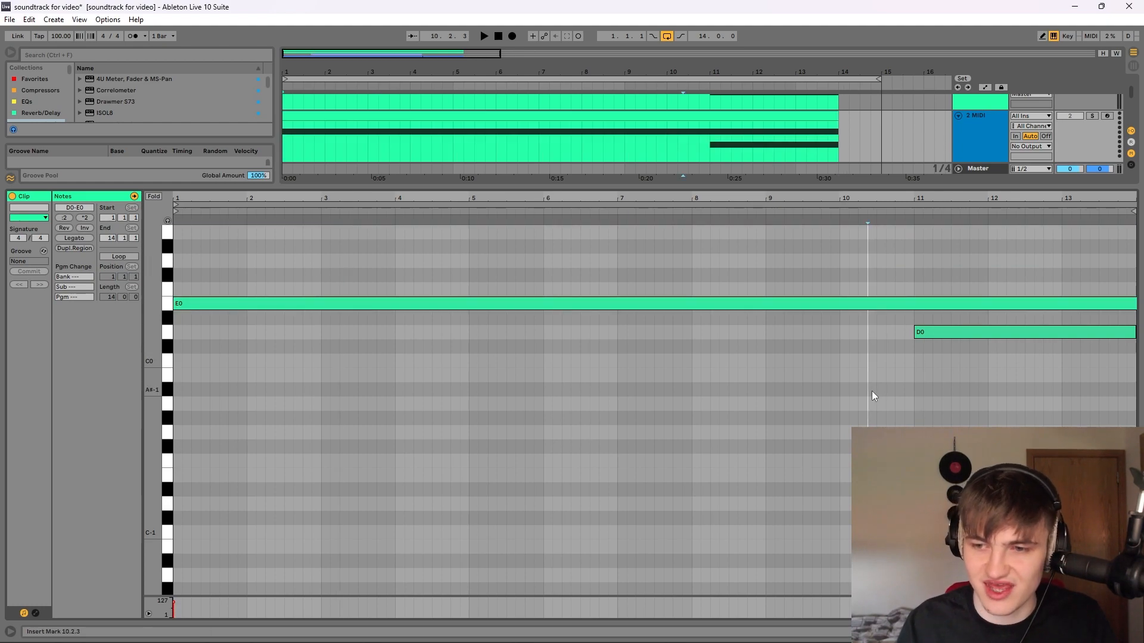
{"action": "left_click", "coordinate": [946, 336]}
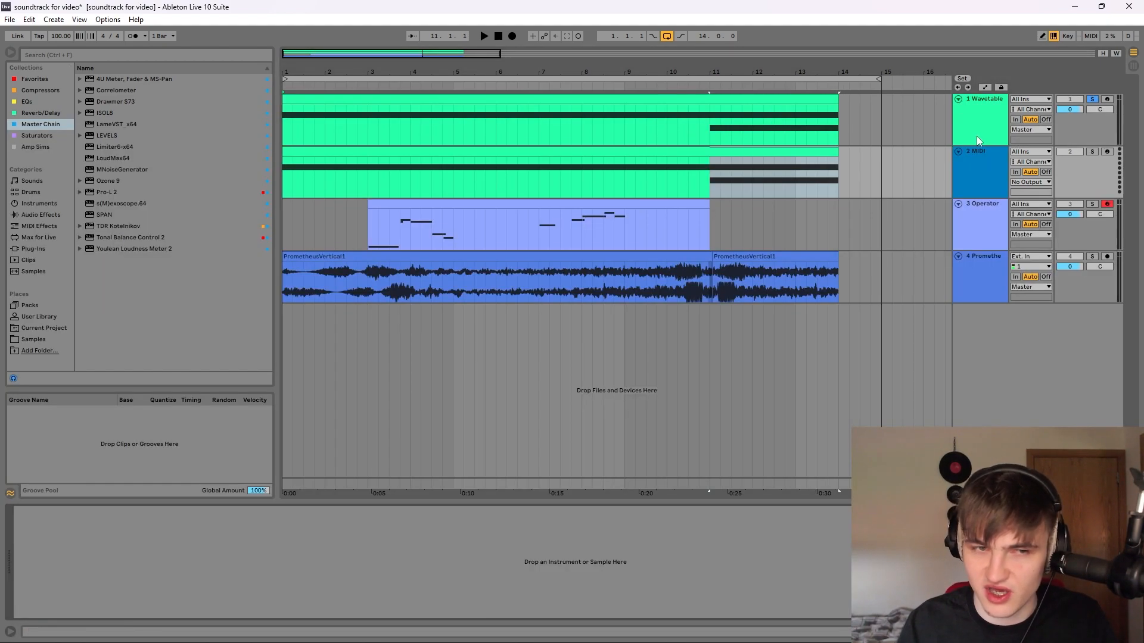
Load a Wavetable instrument on the new MIDI track, set its Basic Shapes position to 67%, and audition it solo.
{"action": "key", "text": "space"}
{"action": "left_click_drag", "start_coordinate": [151, 585], "coordinate": [151, 549]}
{"action": "key", "text": "space"}
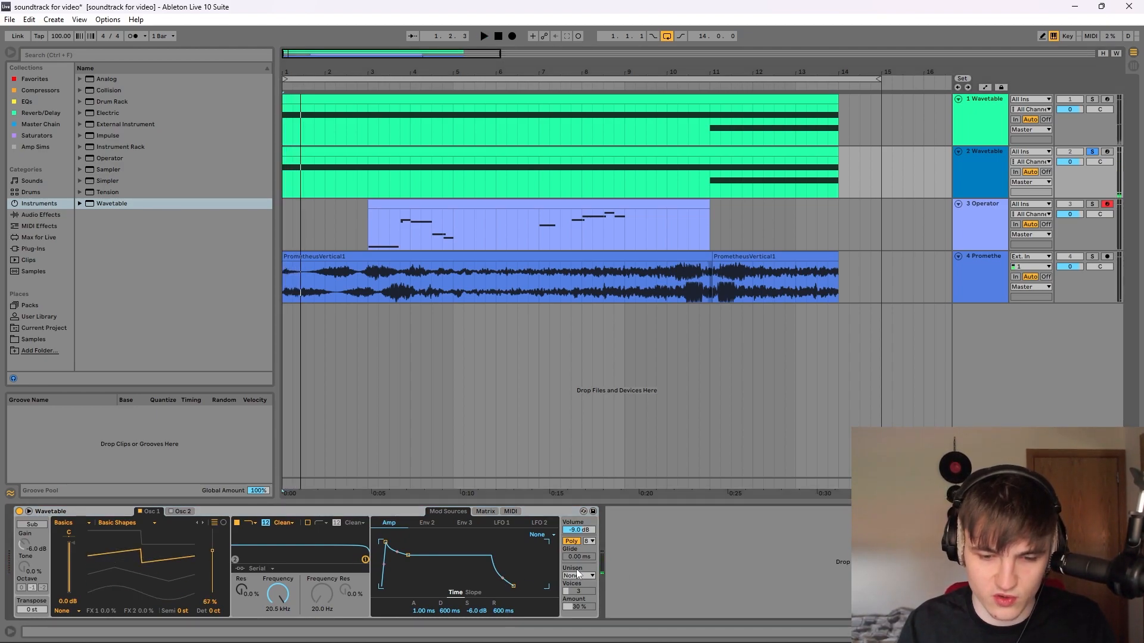
Set the new Wavetable's unison to Classic with 8 voices and an amount of 100%.
{"action": "left_click", "coordinate": [578, 575]}
{"action": "left_click", "coordinate": [576, 521]}
{"action": "left_click_drag", "start_coordinate": [580, 592], "coordinate": [578, 560]}
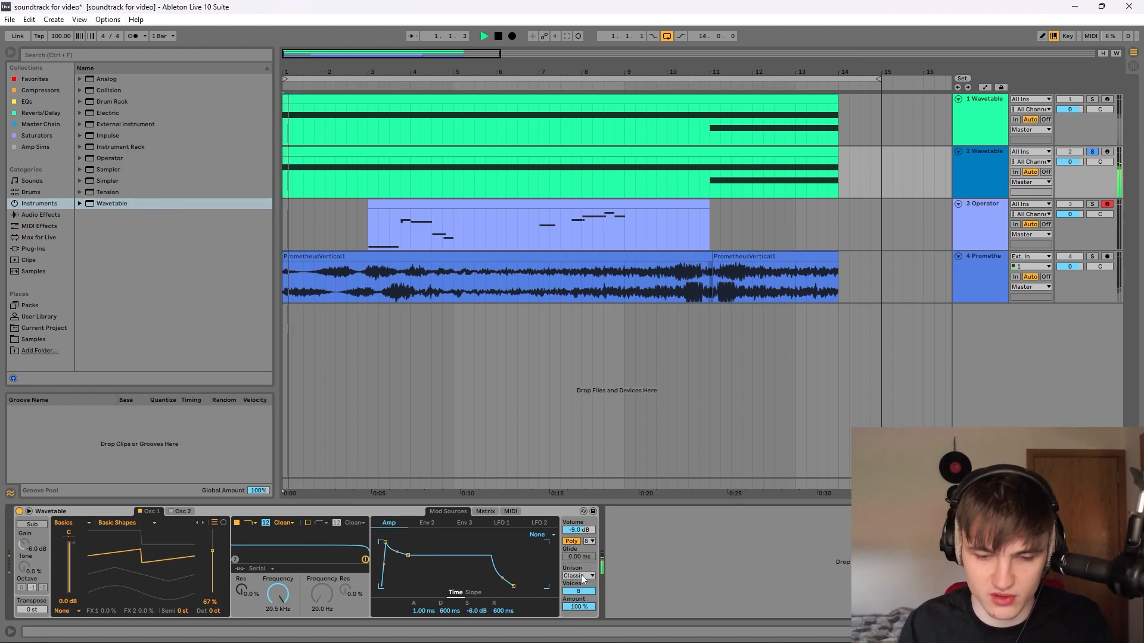
Audition the new Wavetable with alternative unison modes, including Shimmer and Noise.
{"action": "left_click", "coordinate": [591, 576]}
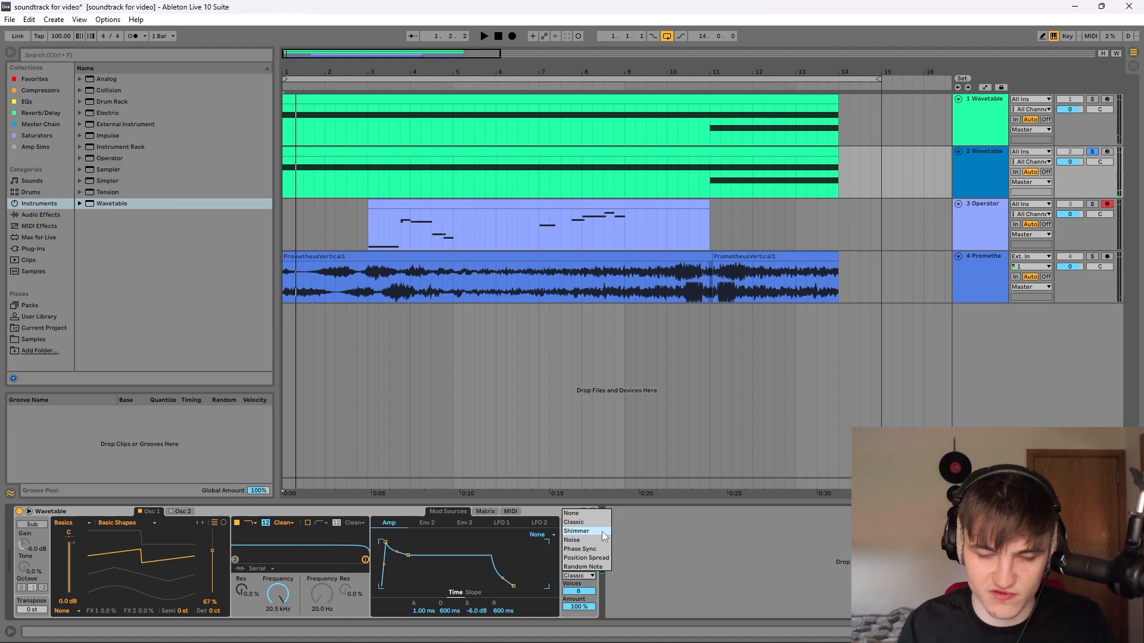
{"action": "left_click", "coordinate": [602, 531]}
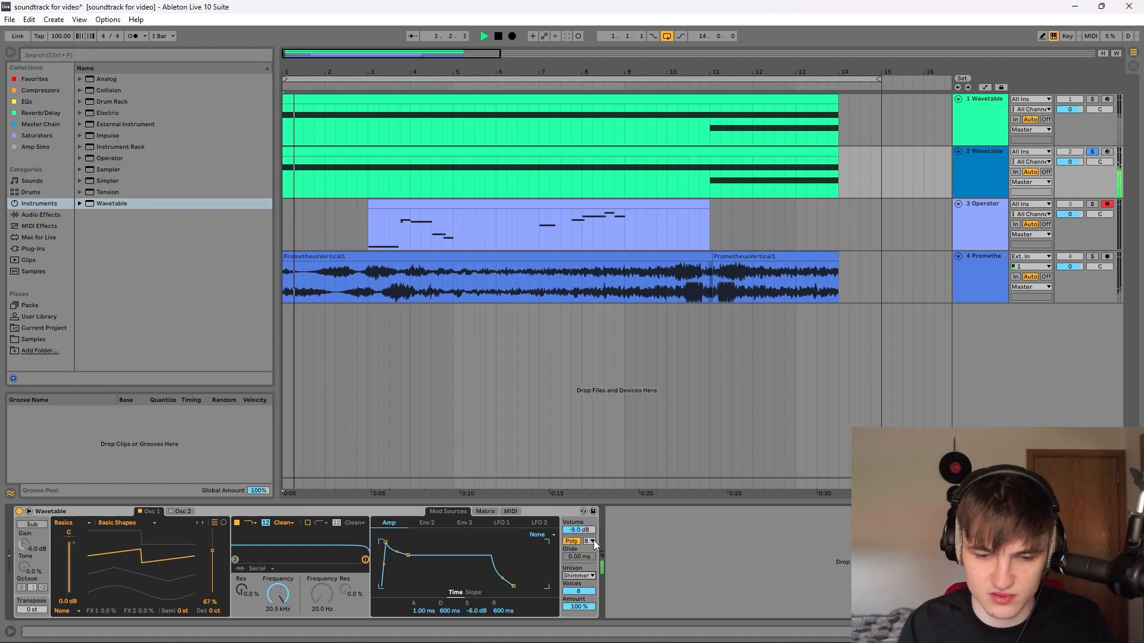
{"action": "left_click", "coordinate": [587, 557]}
{"action": "key", "text": "space"}
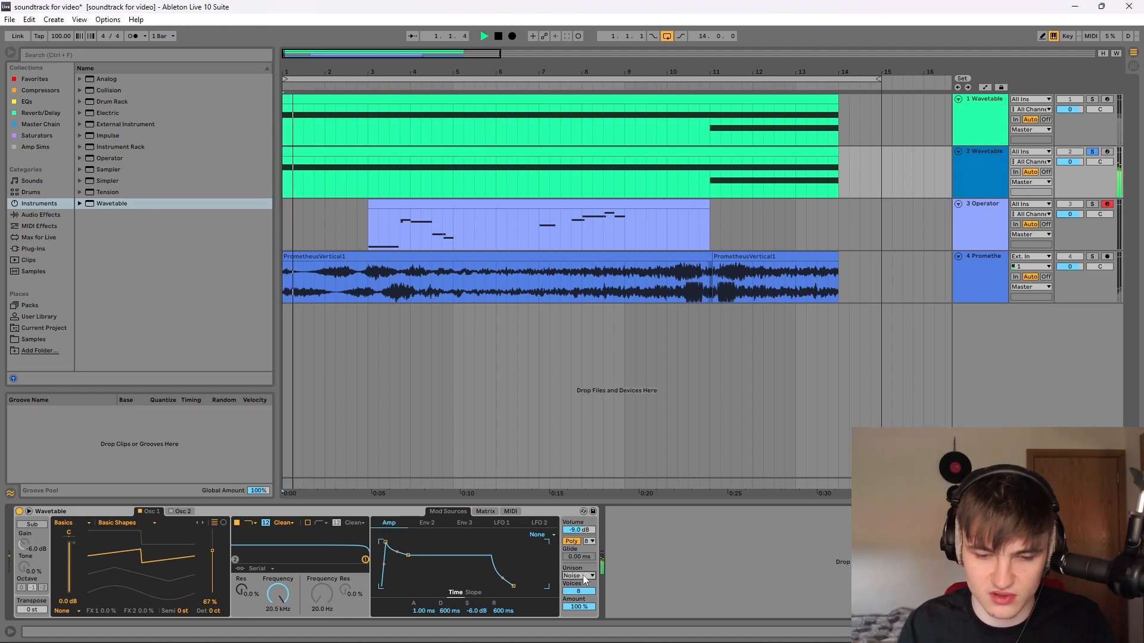
{"action": "left_click", "coordinate": [584, 577]}
{"action": "left_click", "coordinate": [585, 566]}
{"action": "key", "text": "space"}
{"action": "key", "text": "space"}
{"action": "left_click", "coordinate": [584, 576]}
{"action": "left_click", "coordinate": [584, 550]}
{"action": "key", "text": "space"}
{"action": "key", "text": "space"}
Return the new Wavetable's unison to Classic, lower its filter frequency to 251 Hz, and audition it.
{"action": "left_click", "coordinate": [583, 577]}
{"action": "left_click", "coordinate": [575, 521]}
{"action": "key", "text": "space"}
{"action": "left_click", "coordinate": [587, 577]}
{"action": "left_click", "coordinate": [577, 522]}
{"action": "left_click_drag", "start_coordinate": [277, 598], "coordinate": [277, 634]}
{"action": "key", "text": "space"}
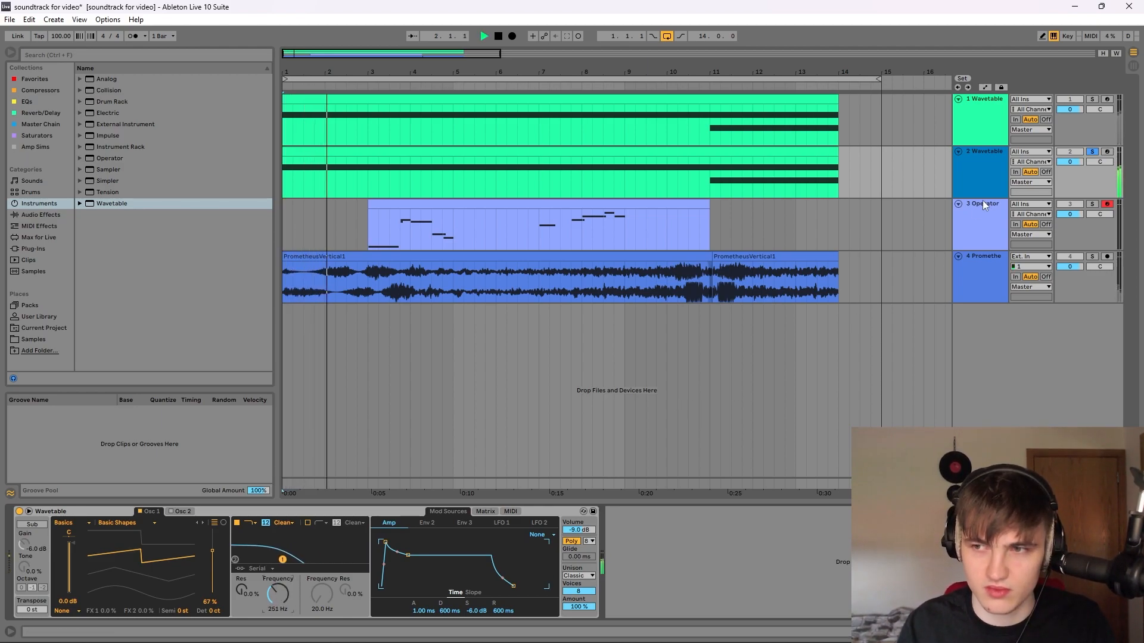
Solo the original Wavetable track for a listening comparison and delete the duplicate Wavetable track.
{"action": "left_click", "coordinate": [1092, 99]}
{"action": "key", "text": "space"}
{"action": "key", "text": "space"}
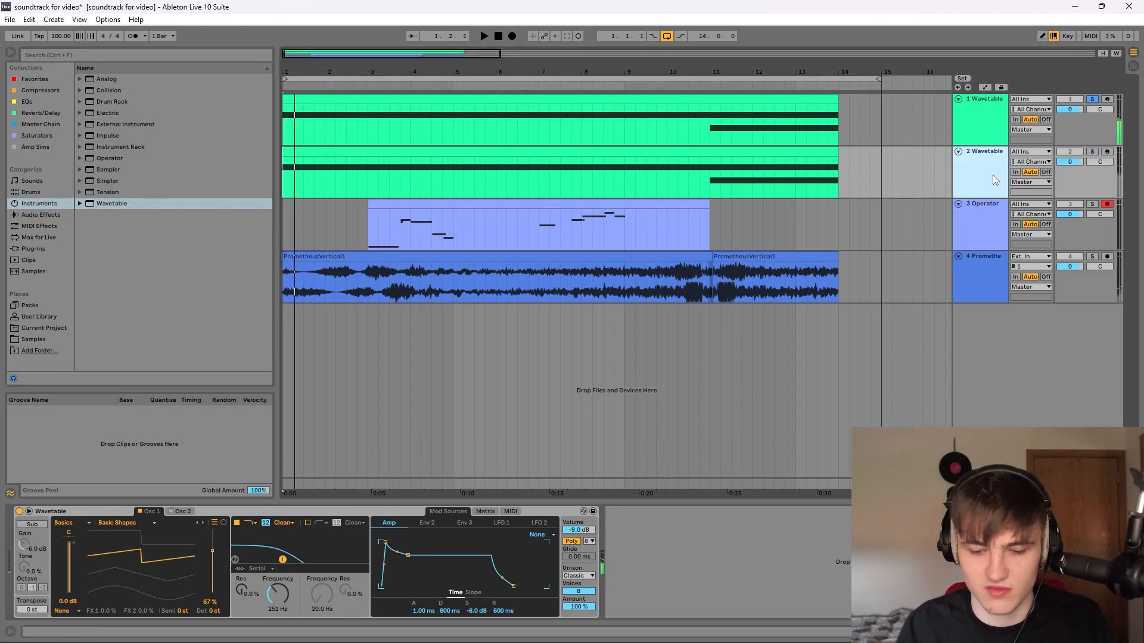
{"action": "key", "text": "Delete"}
Solo the Operator track and listen to its clip from bar 3.
{"action": "left_click", "coordinate": [288, 140]}
{"action": "left_click", "coordinate": [287, 174]}
{"action": "left_click", "coordinate": [352, 174]}
{"action": "left_click", "coordinate": [1092, 152]}
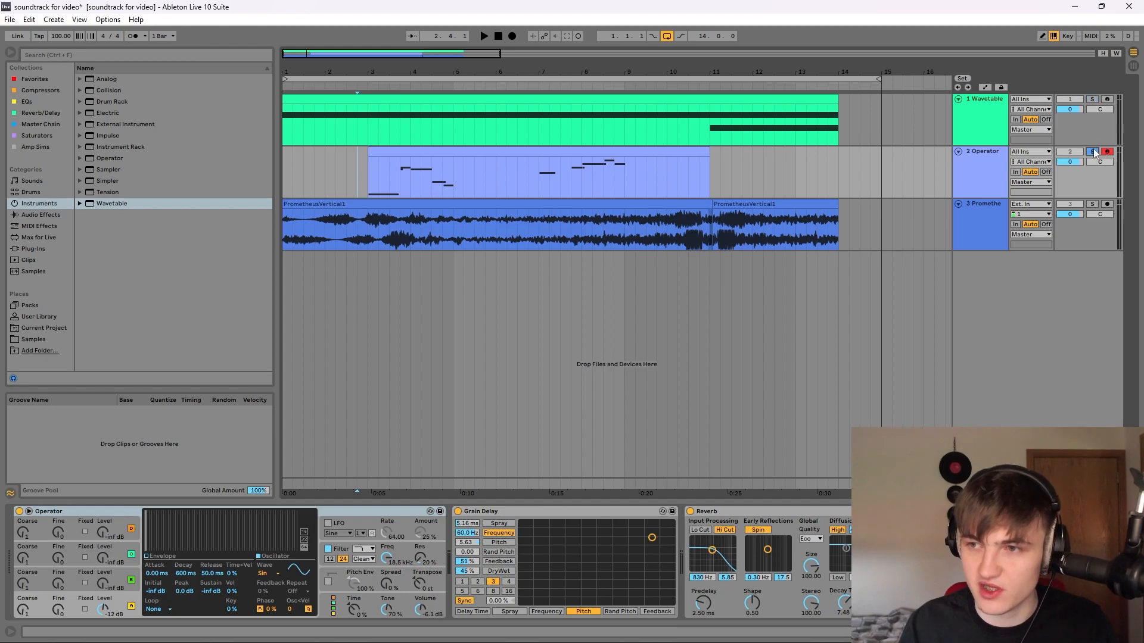
{"action": "left_click", "coordinate": [365, 174]}
{"action": "key", "text": "space"}
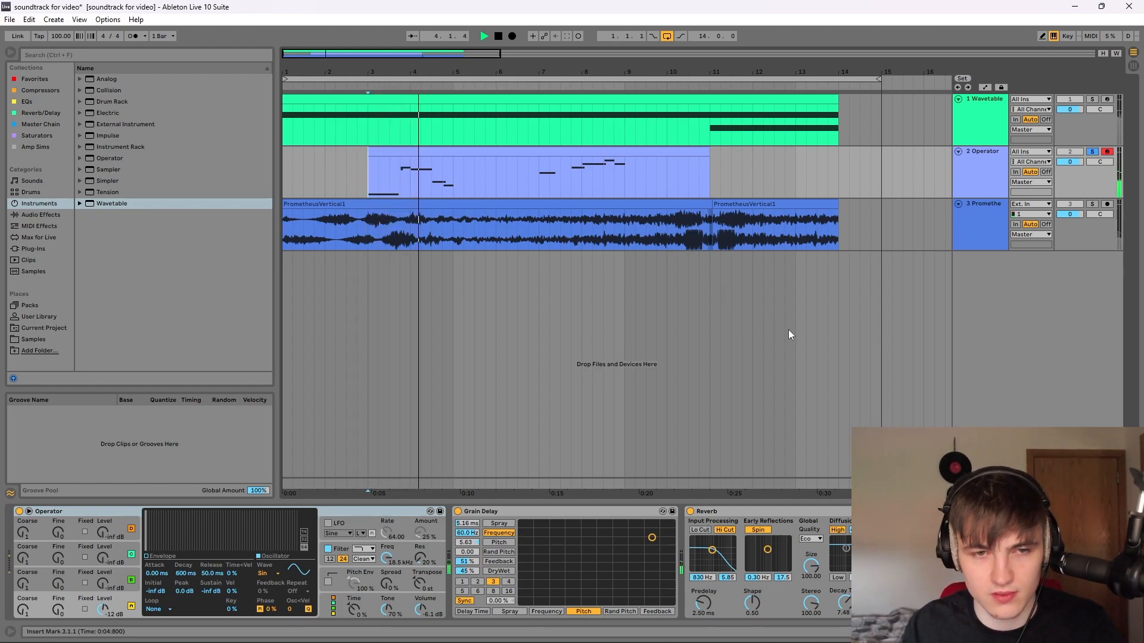
{"action": "left_click", "coordinate": [988, 174]}
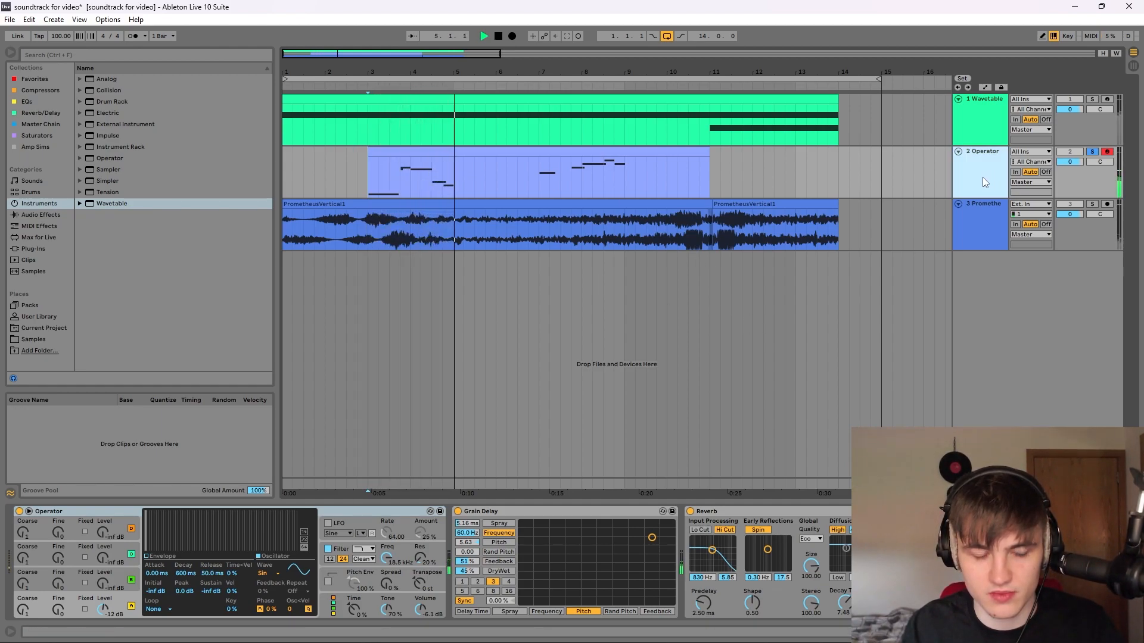
{"action": "key", "text": "space"}
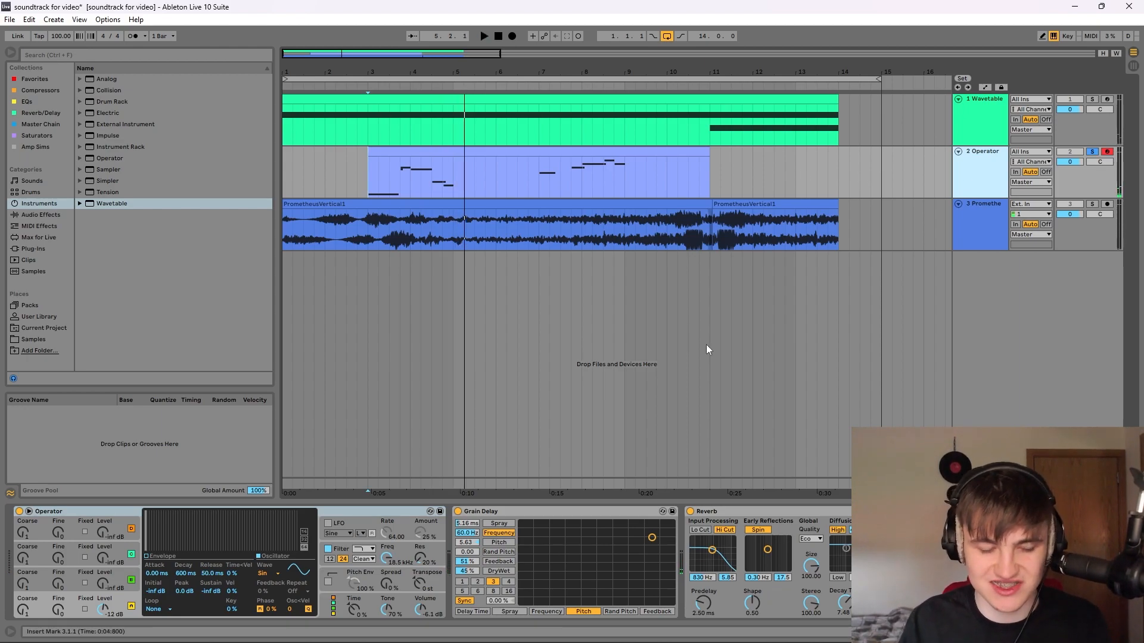
Bypass the Grain Delay and Reverb on the Operator track and audition the dry sound.
{"action": "left_click", "coordinate": [458, 511]}
{"action": "left_click", "coordinate": [690, 512]}
{"action": "key", "text": "space"}
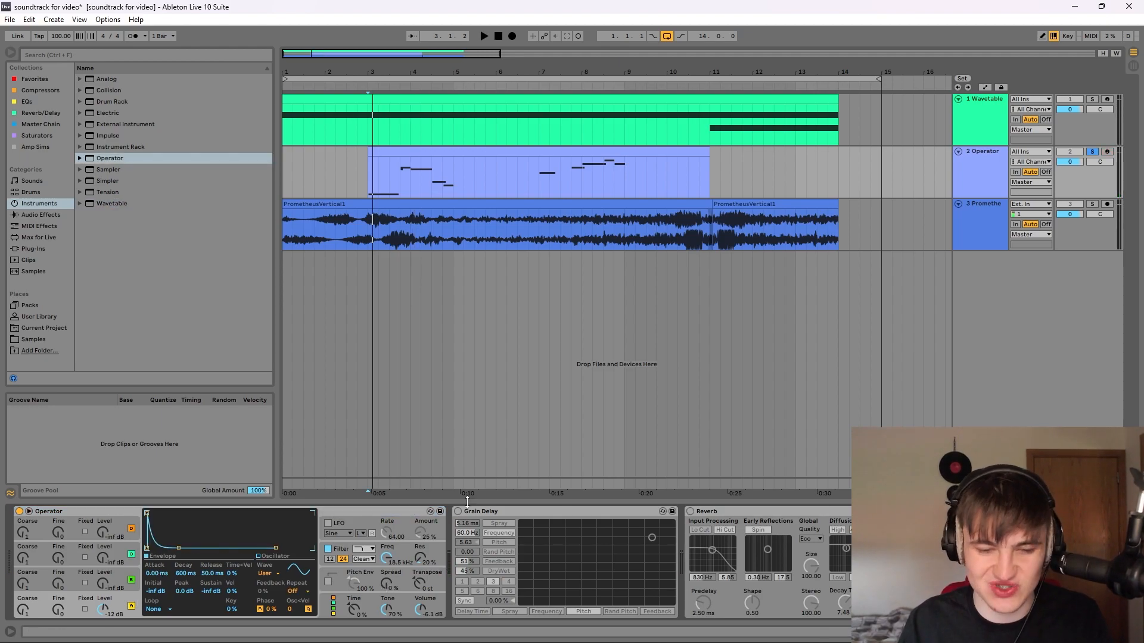
Reactivate the Grain Delay on the Operator track and audition it with the Reverb still bypassed.
{"action": "left_click", "coordinate": [458, 511]}
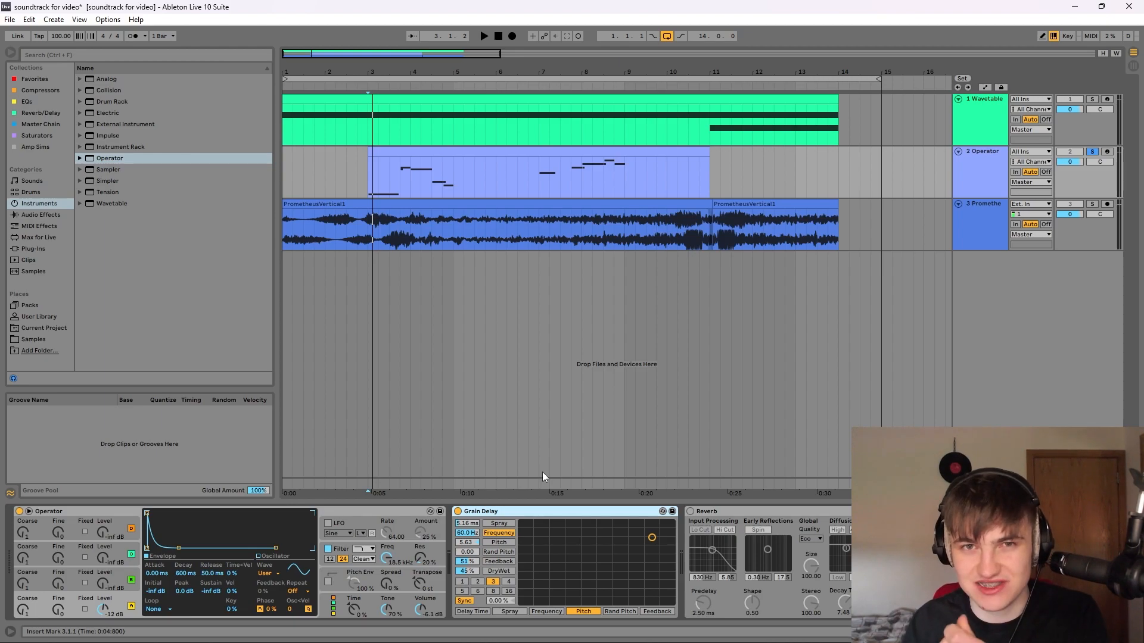
{"action": "key", "text": "space"}
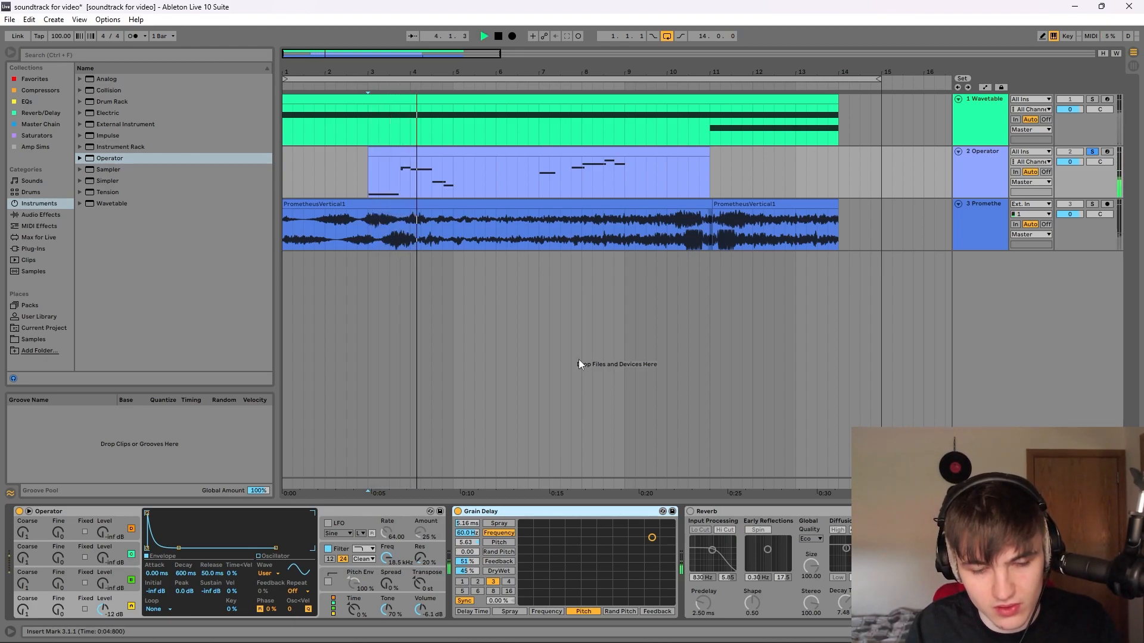
{"action": "key", "text": "space"}
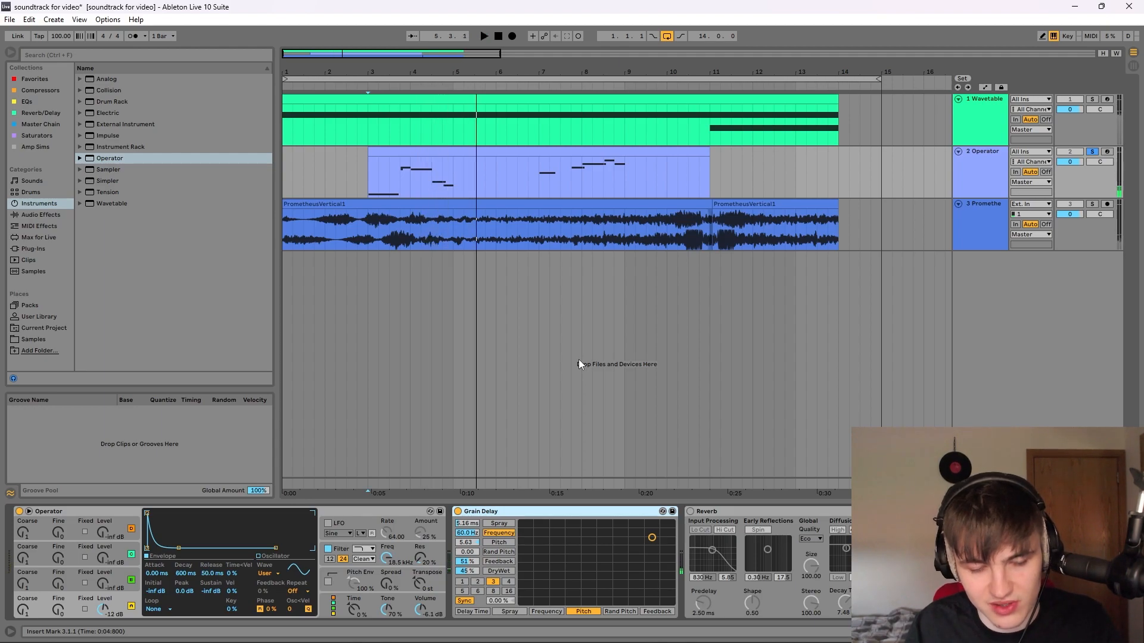
Add a second Grain Delay before the Reverb with the existing one bypassed, set its Dry/Wet to 45%, and audition it.
{"action": "left_click", "coordinate": [26, 215]}
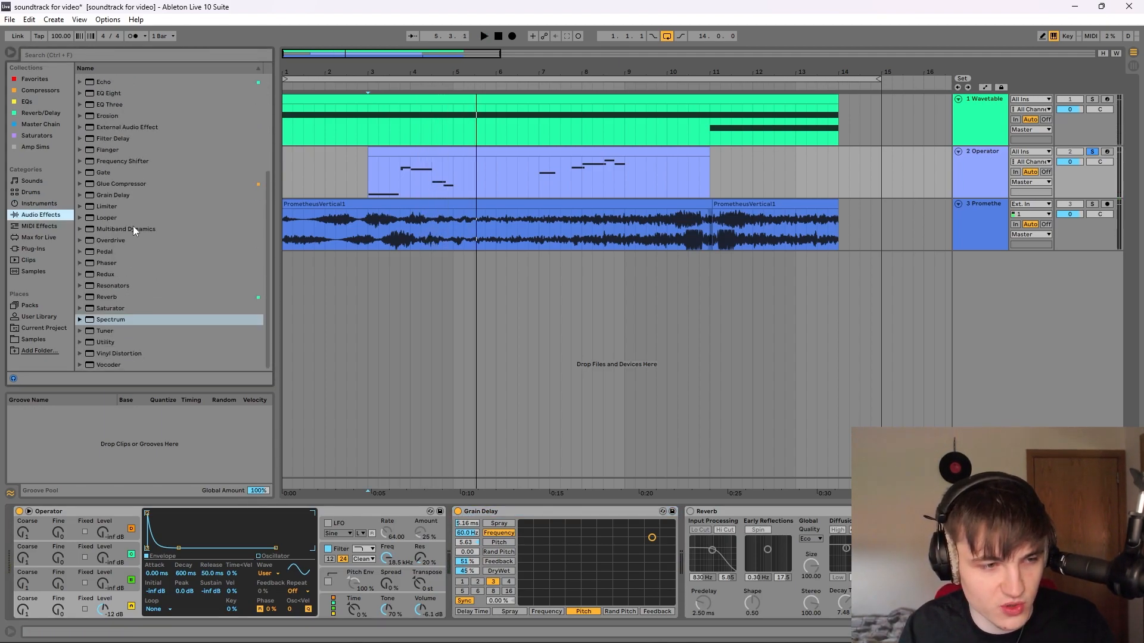
{"action": "left_click_drag", "start_coordinate": [116, 195], "coordinate": [759, 511]}
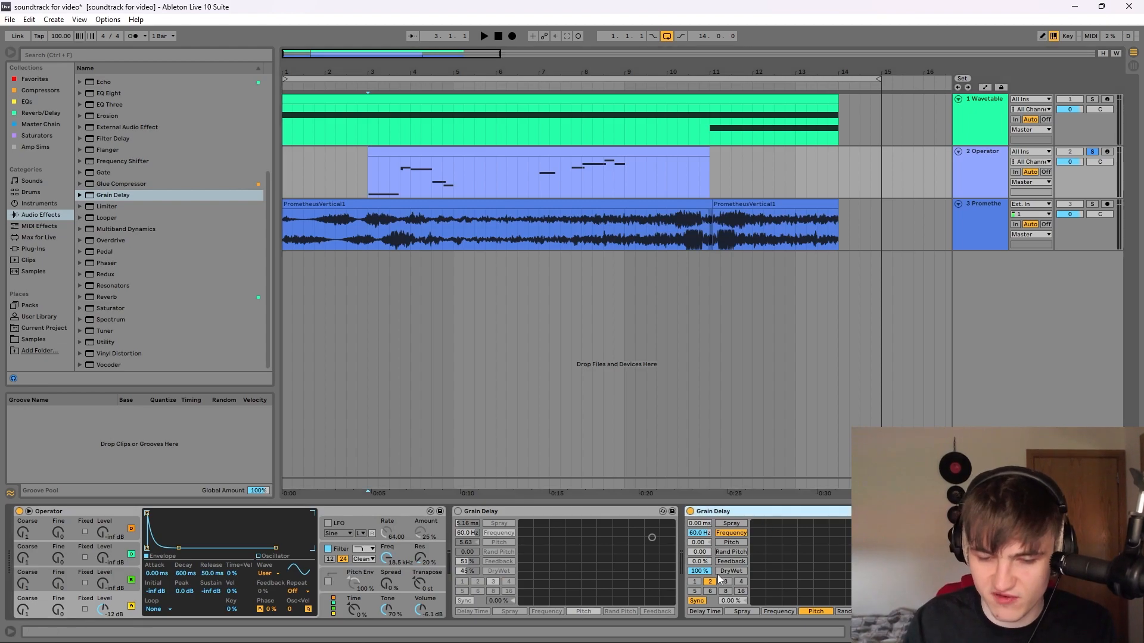
{"action": "left_click_drag", "start_coordinate": [700, 571], "coordinate": [699, 587]}
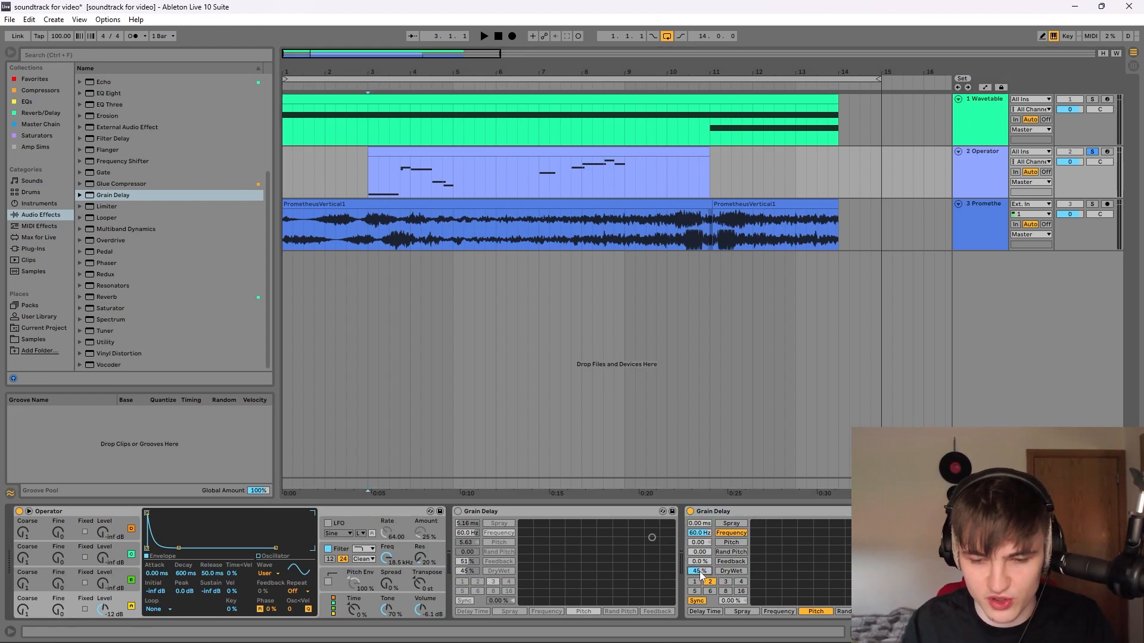
{"action": "key", "text": "space"}
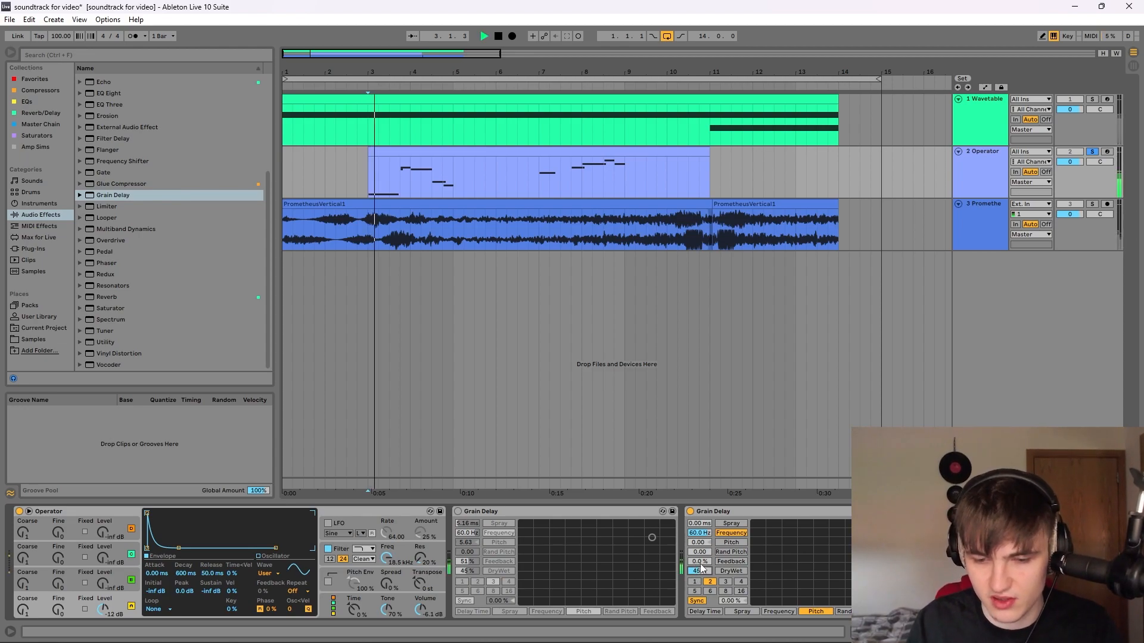
Set the second Grain Delay's feedback to 52% and audition it.
{"action": "left_click_drag", "start_coordinate": [700, 561], "coordinate": [699, 561]}
{"action": "key", "text": "space"}
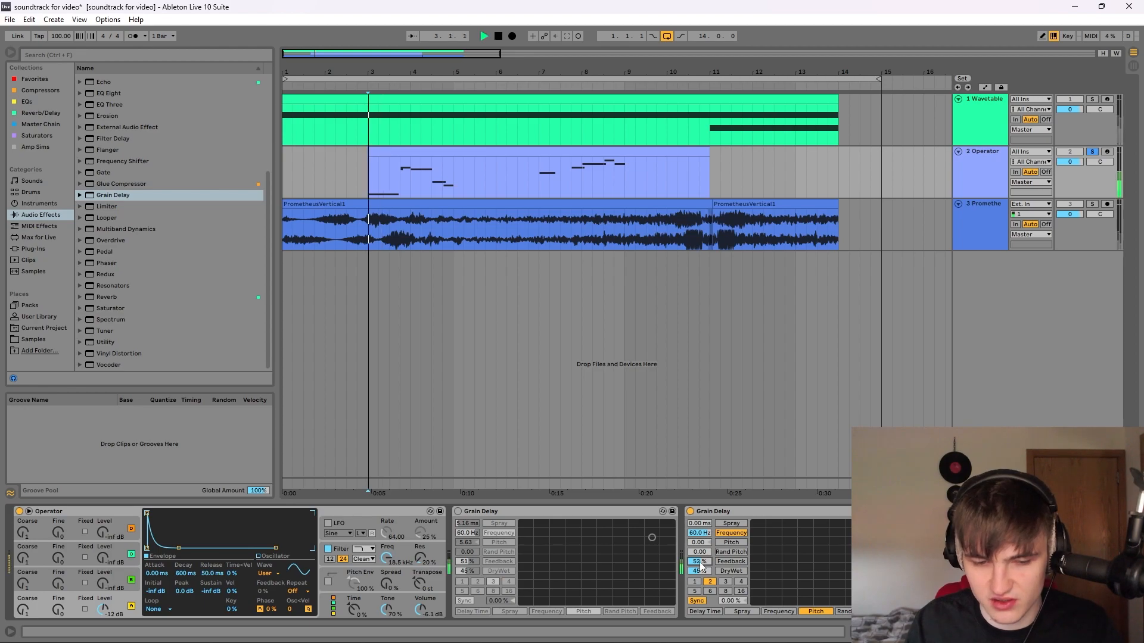
{"action": "key", "text": "space"}
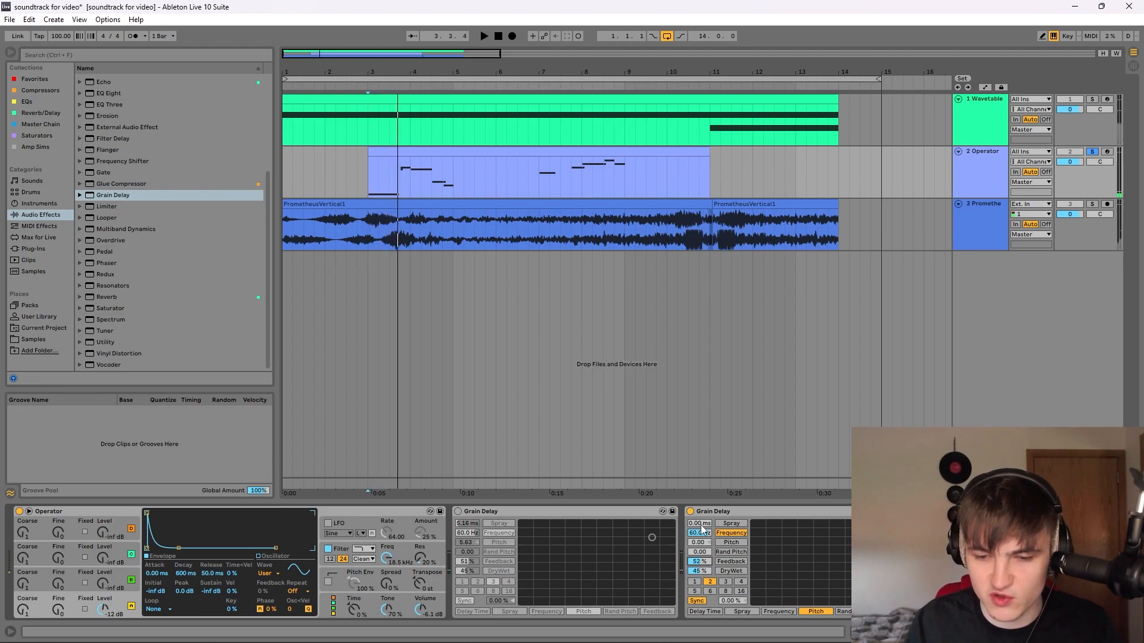
Set the second Grain Delay's spray to 5.98 ms and pitch to 4.88, auditioning each change.
{"action": "left_click_drag", "start_coordinate": [700, 525], "coordinate": [700, 521]}
{"action": "key", "text": "space"}
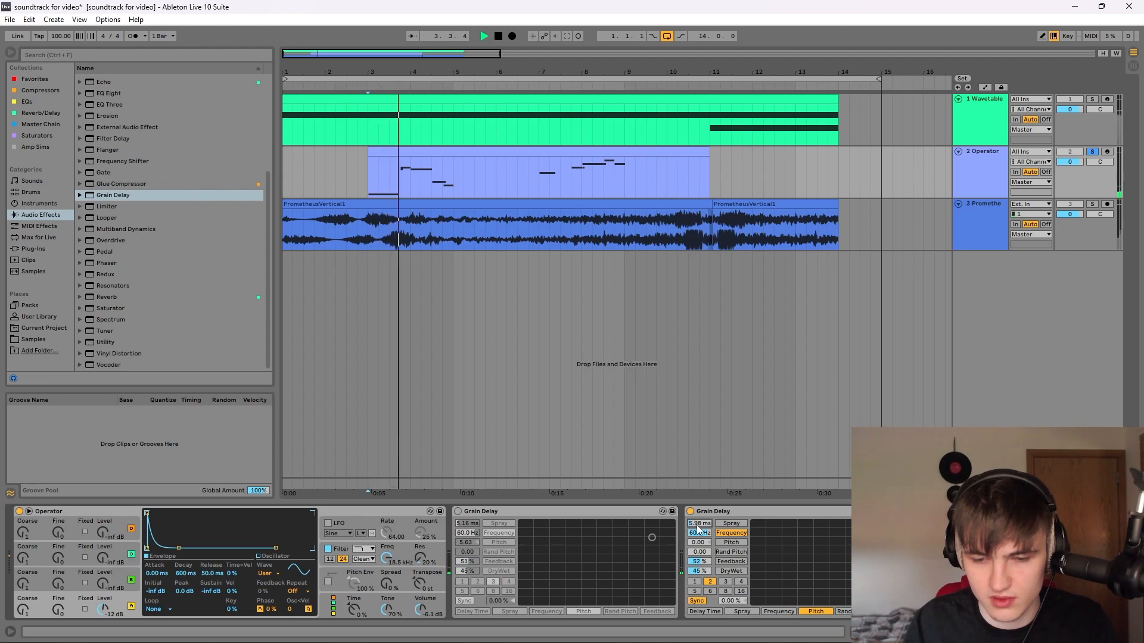
{"action": "key", "text": "space"}
{"action": "left_click", "coordinate": [701, 542]}
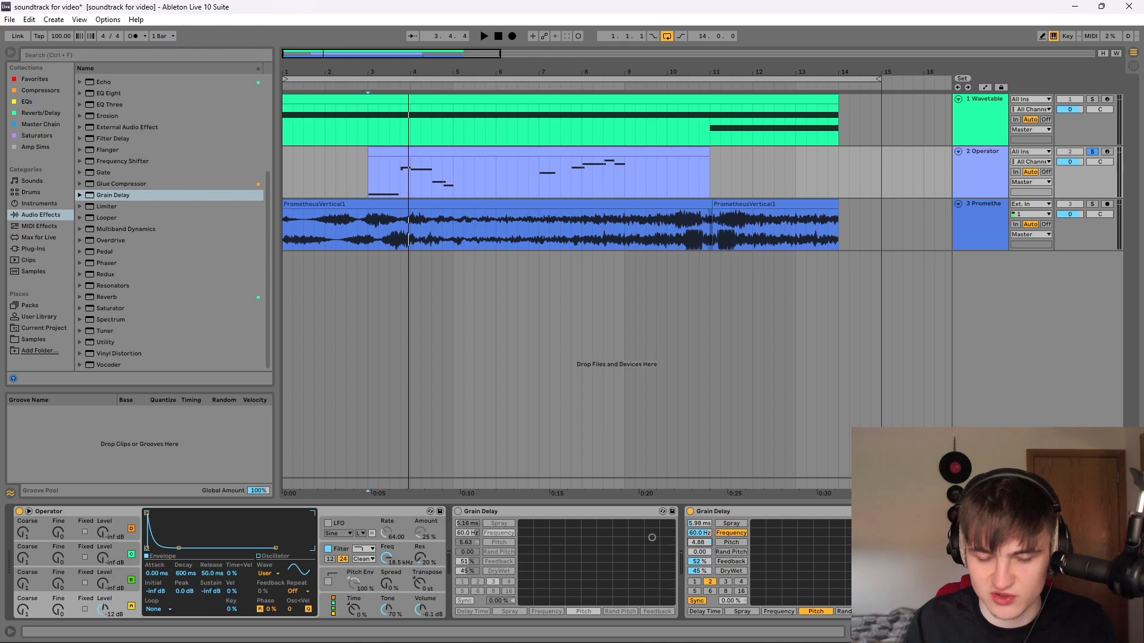
{"action": "key", "text": "space"}
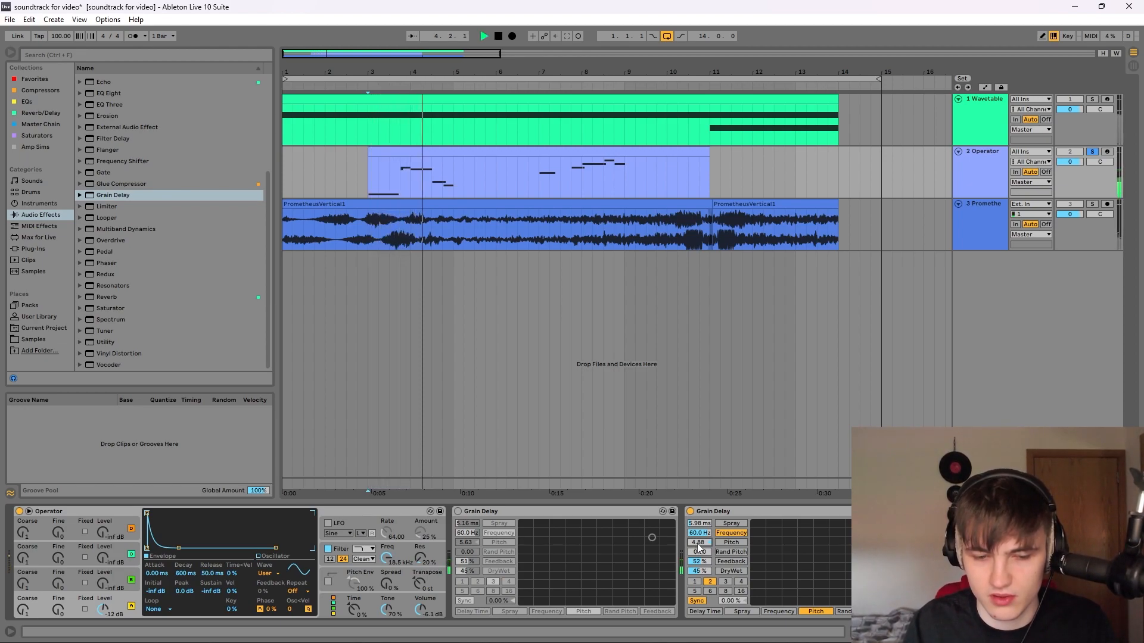
{"action": "key", "text": "space"}
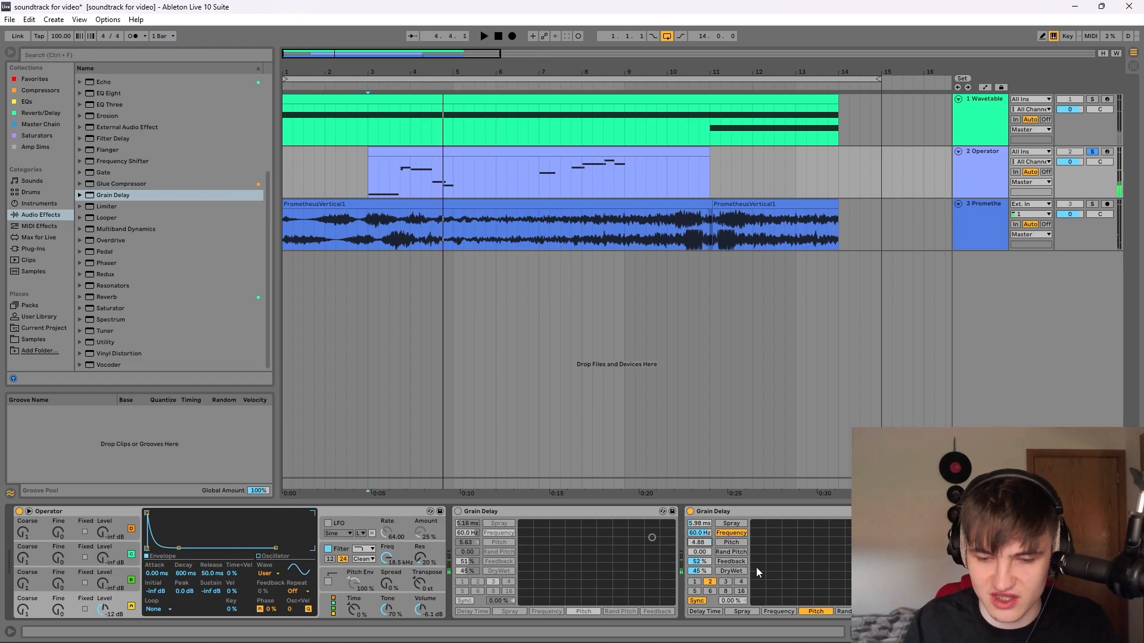
Set the second Grain Delay's synced delay time to 3 and audition it from bar 3.
{"action": "left_click", "coordinate": [725, 582]}
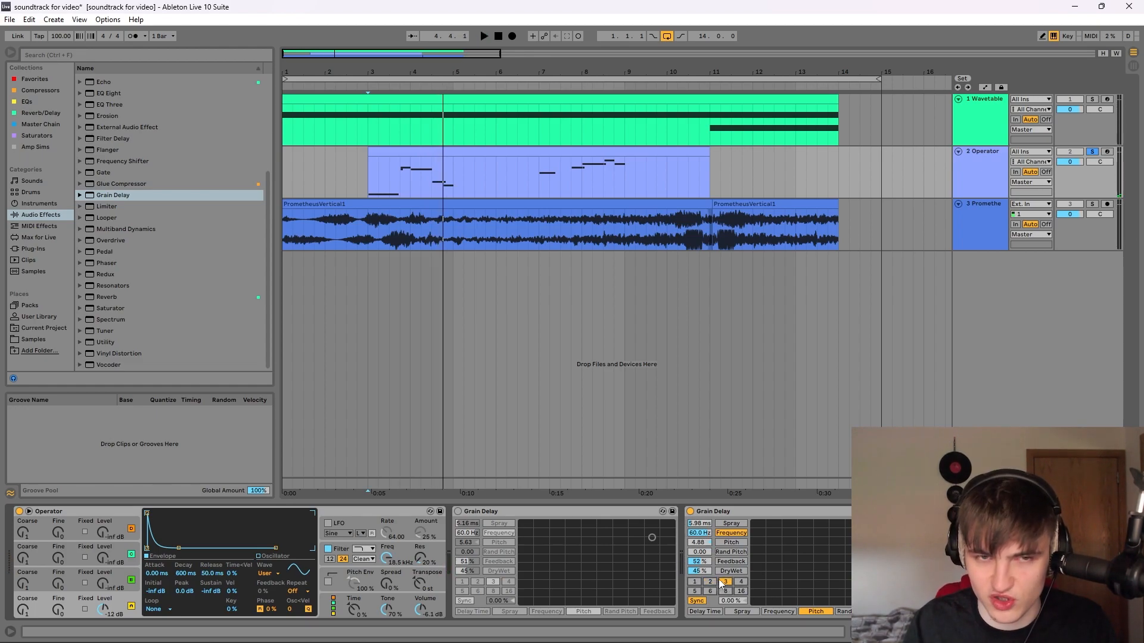
{"action": "key", "text": "space"}
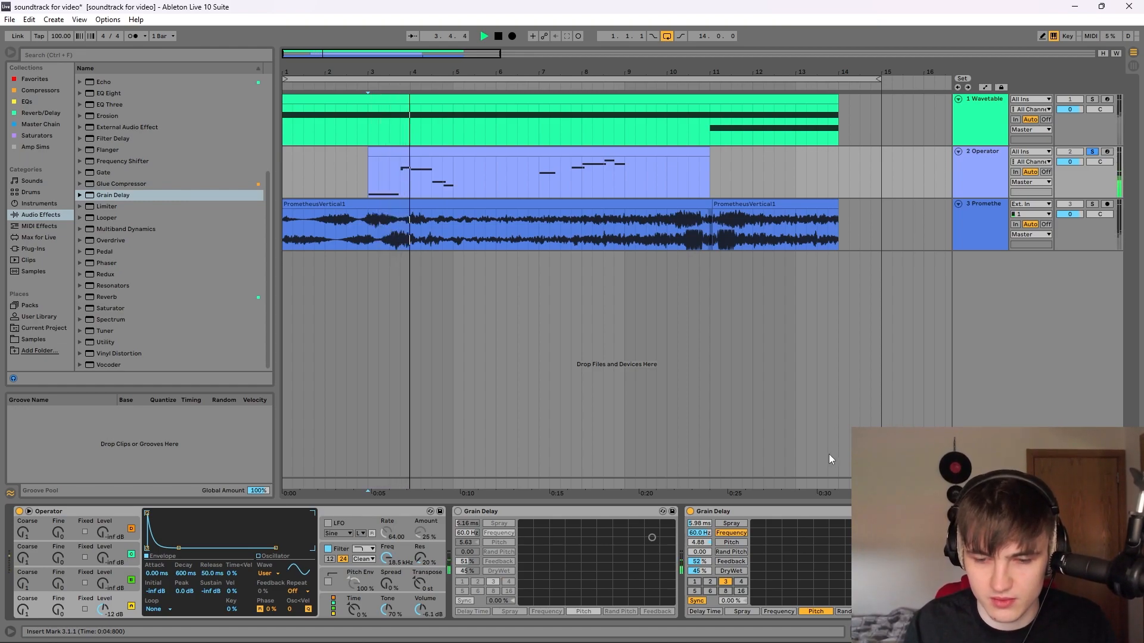
{"action": "key", "text": "space"}
Delete the second Grain Delay and reactivate the Reverb on the Operator track.
{"action": "left_click", "coordinate": [713, 513]}
{"action": "key", "text": "Delete"}
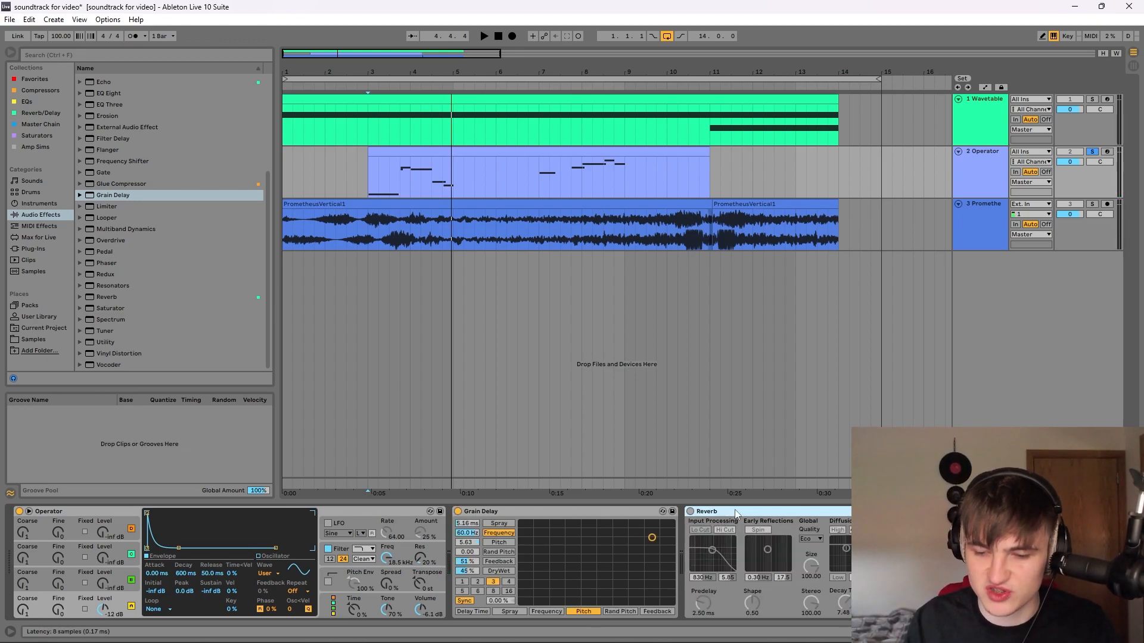
{"action": "key", "text": "0"}
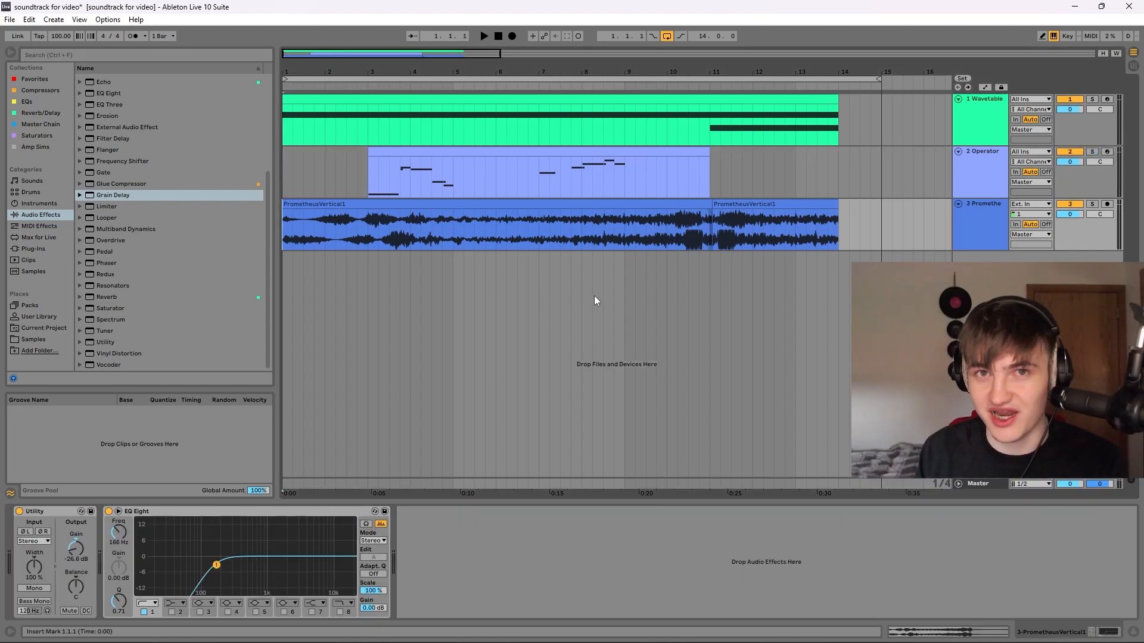
Show the effects on the Prometheus audio track and the device chain on the Operator track.
{"action": "left_click", "coordinate": [969, 249]}
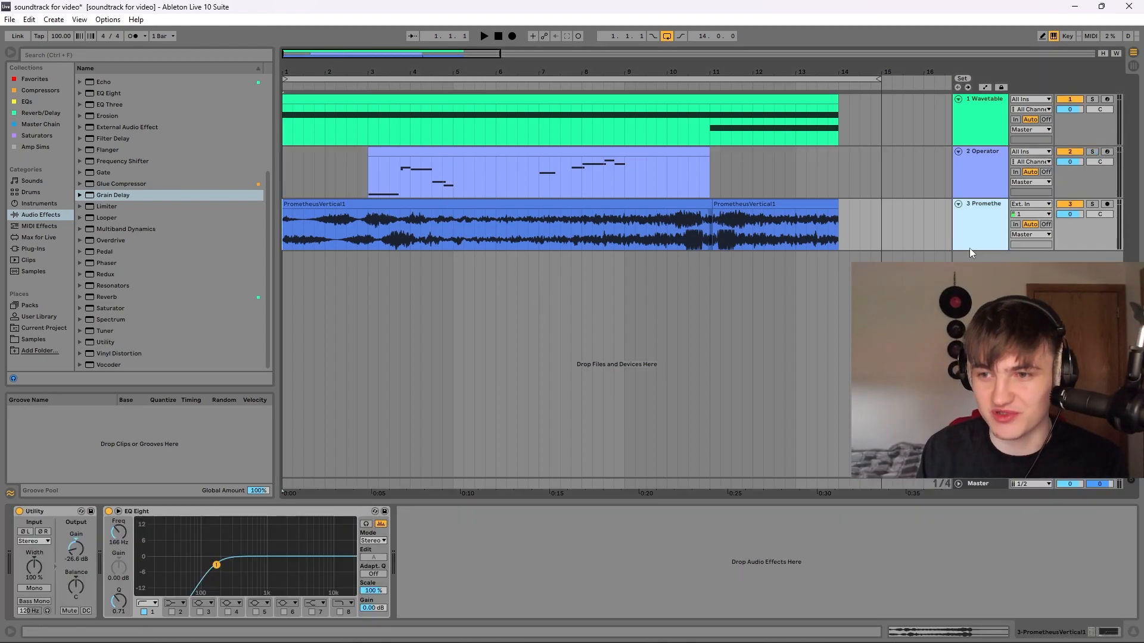
{"action": "left_click", "coordinate": [982, 151]}
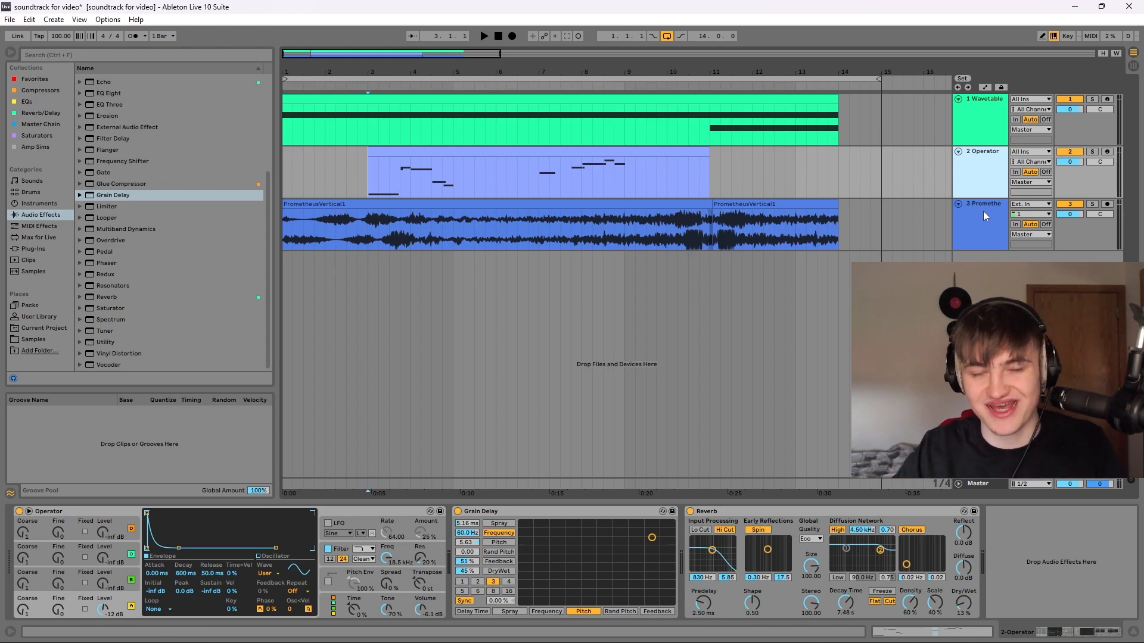
Show the Prometheus audio track and locate its source sample PrometheusVertical1.wav in the CYBERNETICS atmospheres folder.
{"action": "left_click", "coordinate": [983, 211]}
{"action": "left_click", "coordinate": [998, 216]}
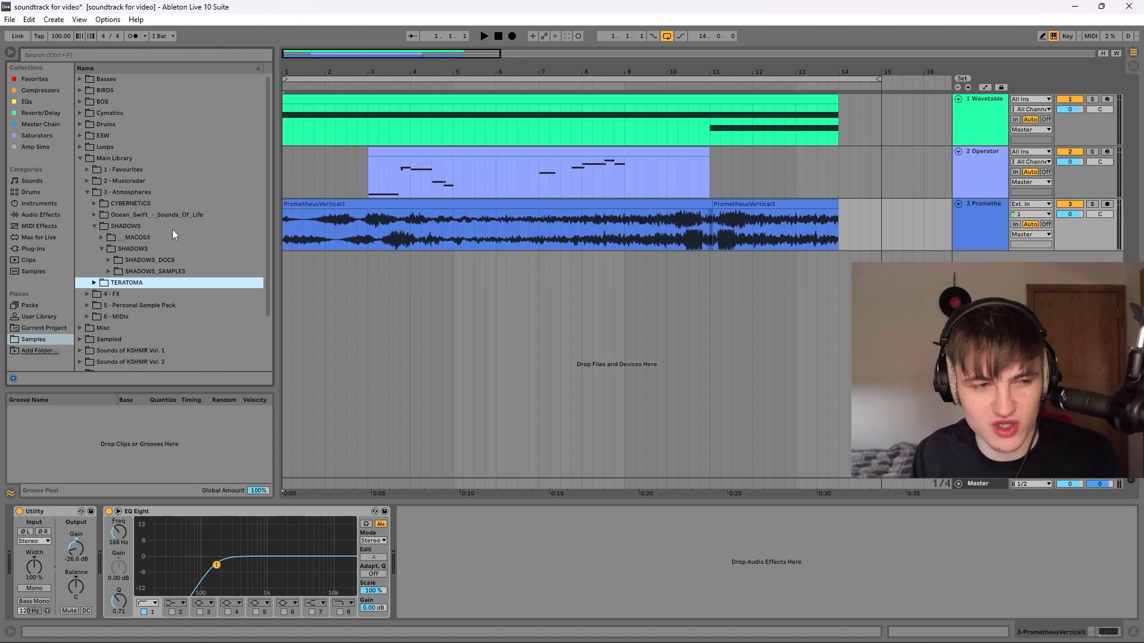
{"action": "left_click", "coordinate": [144, 202]}
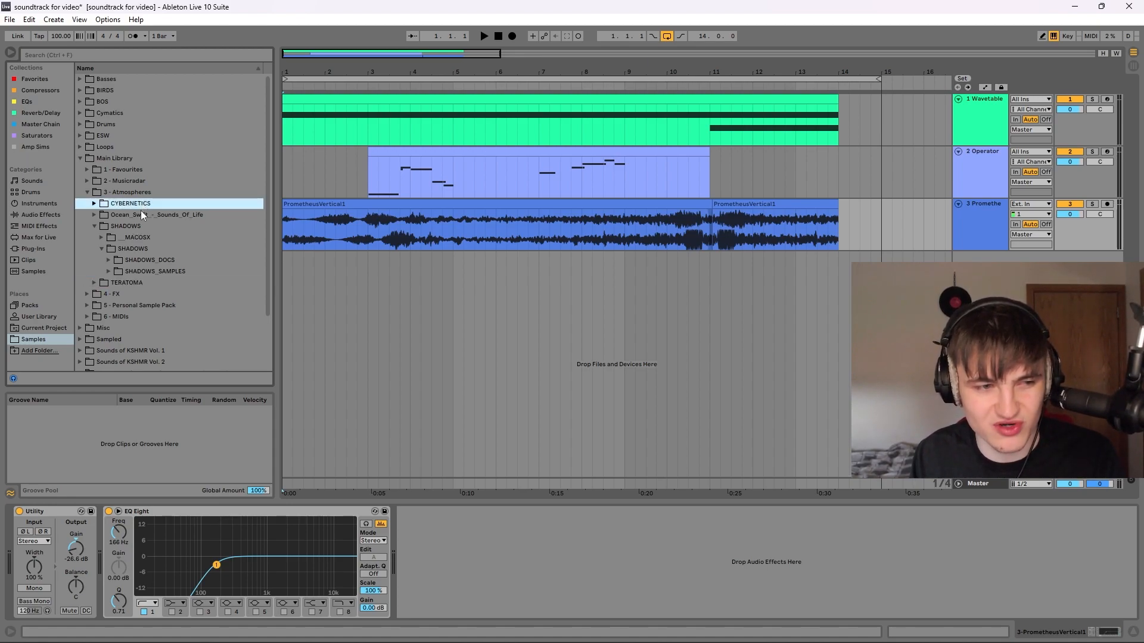
{"action": "left_click", "coordinate": [141, 227]}
{"action": "left_click", "coordinate": [141, 283]}
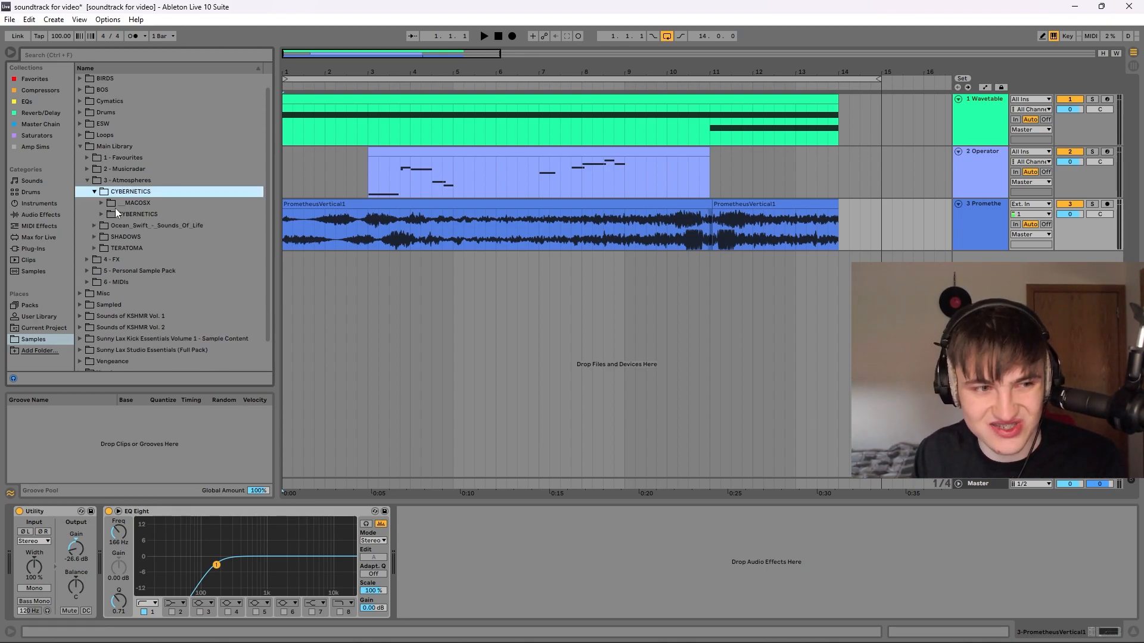
{"action": "left_click", "coordinate": [101, 215]}
{"action": "left_click", "coordinate": [195, 240]}
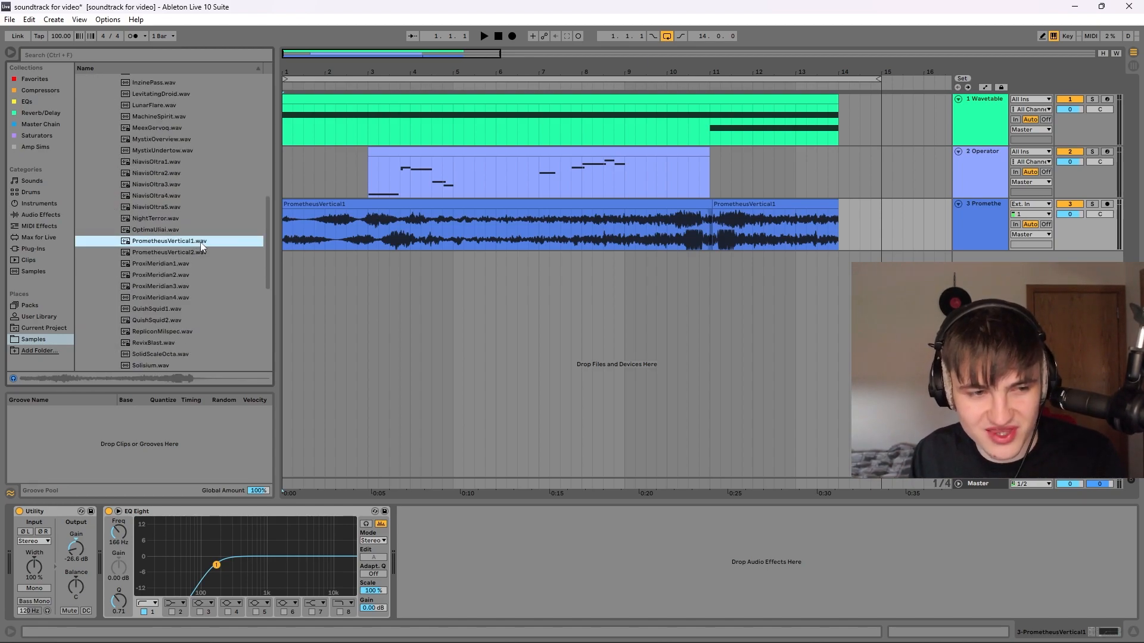
Place PrometheusVertical1.wav on the Prometheus track at bar 15 and open the new clip's sample settings.
{"action": "left_click_drag", "start_coordinate": [200, 242], "coordinate": [881, 244]}
{"action": "left_click", "coordinate": [884, 243]}
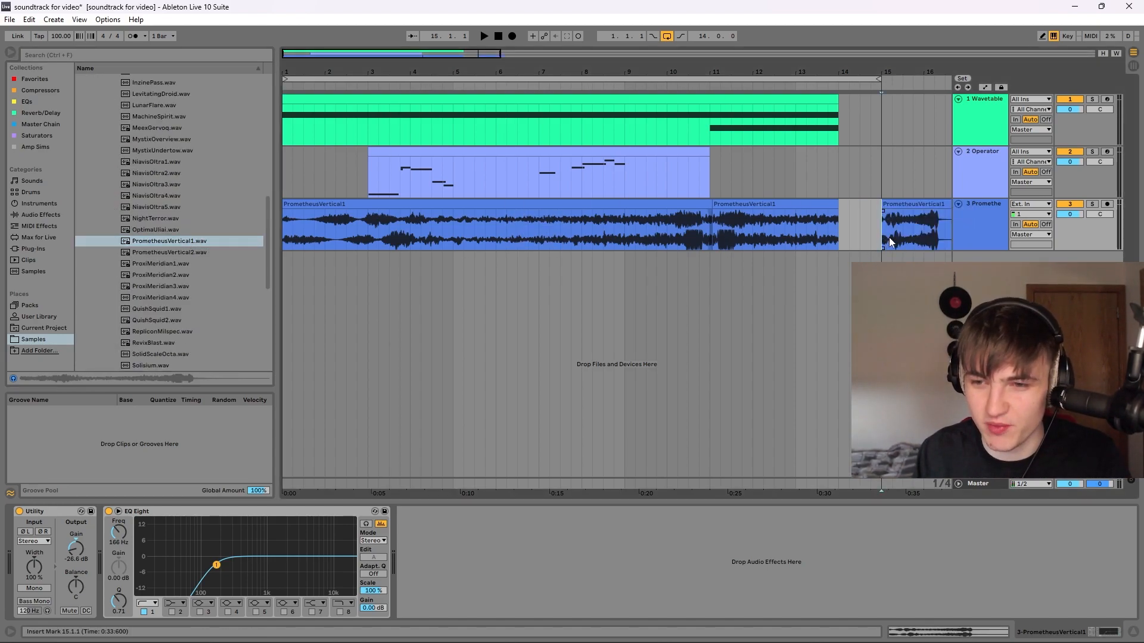
{"action": "left_click", "coordinate": [728, 198]}
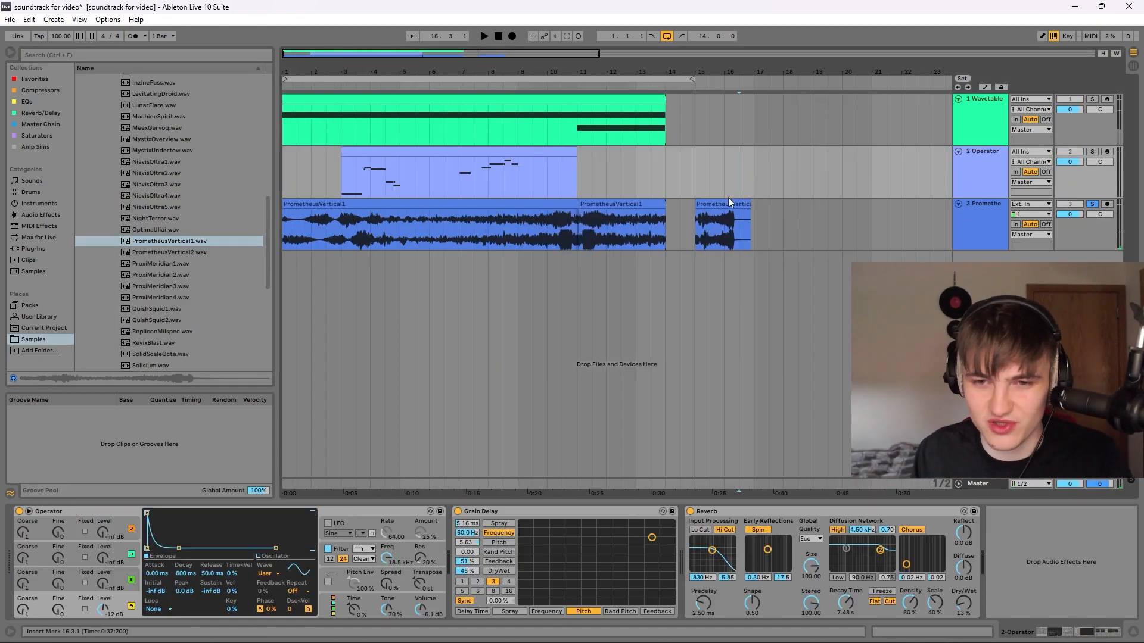
{"action": "left_click", "coordinate": [723, 202]}
{"action": "double_click", "coordinate": [723, 203]}
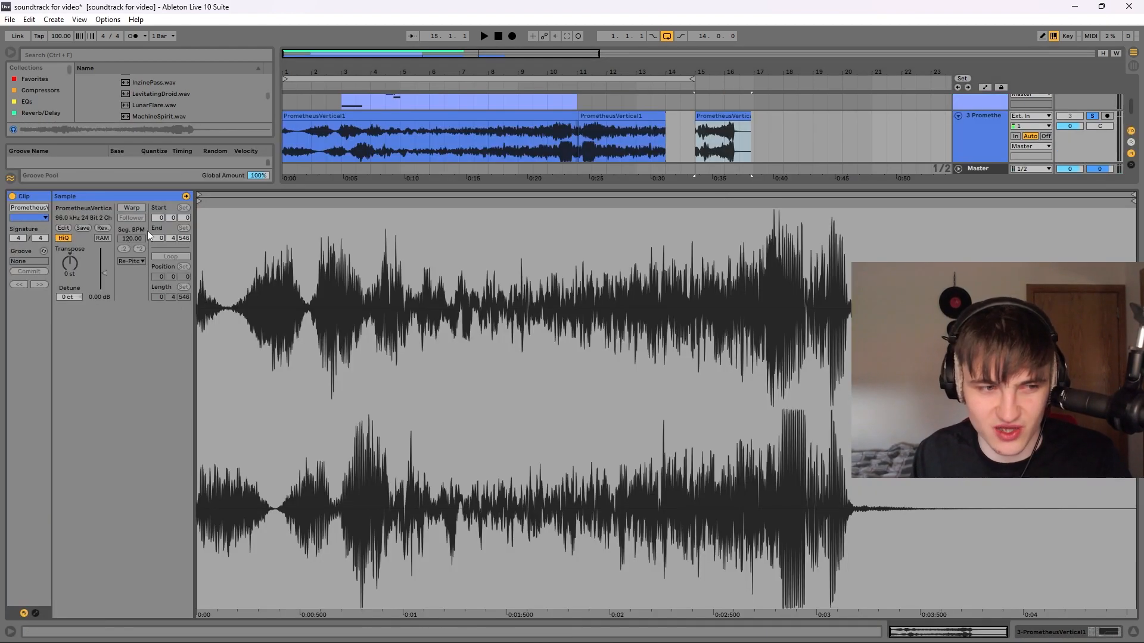
Warp the bar 15 clip in Complex Pro mode and stretch it by repeatedly doubling its length.
{"action": "left_click", "coordinate": [131, 208]}
{"action": "left_click", "coordinate": [131, 261]}
{"action": "left_click", "coordinate": [134, 313]}
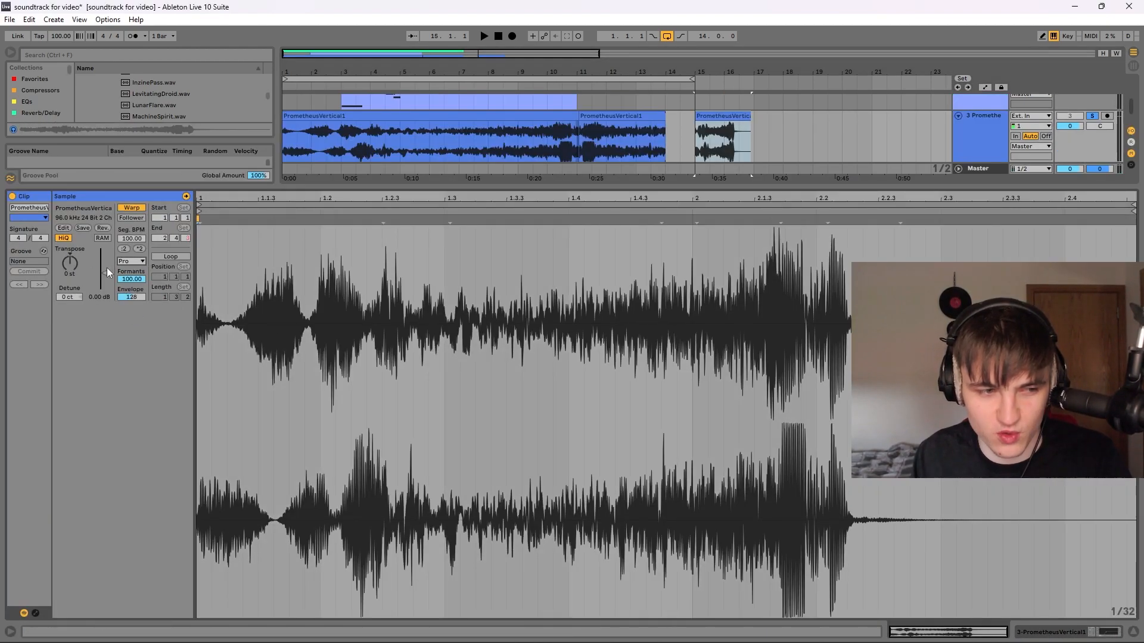
{"action": "left_click", "coordinate": [139, 249]}
{"action": "left_click", "coordinate": [138, 248]}
{"action": "left_click", "coordinate": [138, 249]}
{"action": "left_click", "coordinate": [139, 249]}
Delete the stretched demonstration clip at bar 15 from the Prometheus track.
{"action": "left_click", "coordinate": [709, 171]}
{"action": "left_click", "coordinate": [702, 144]}
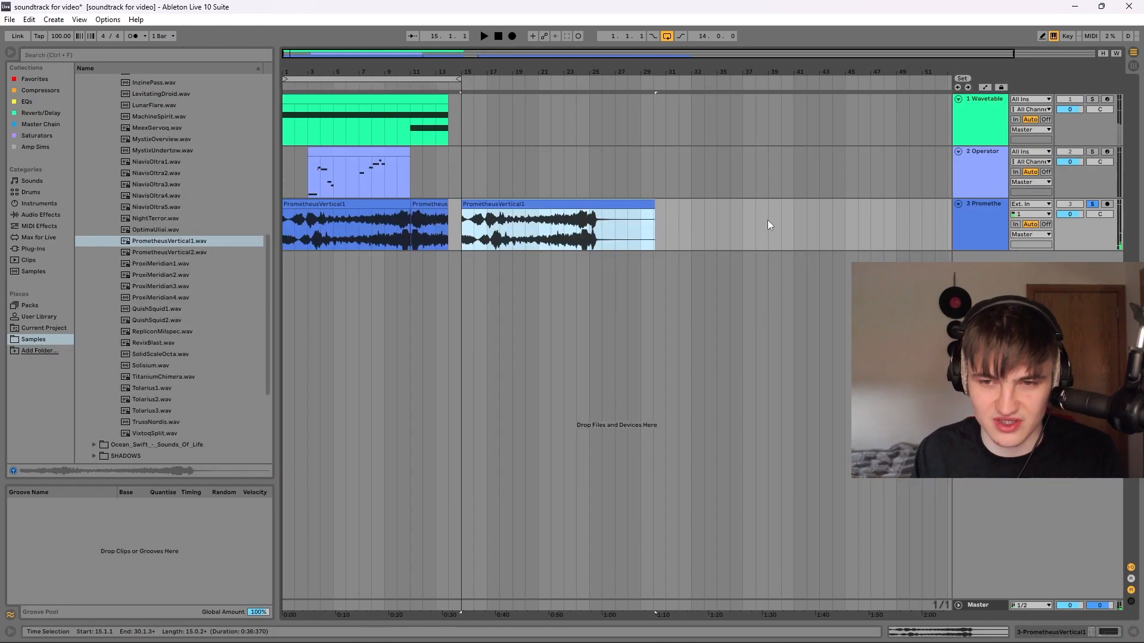
{"action": "key", "text": "Delete"}
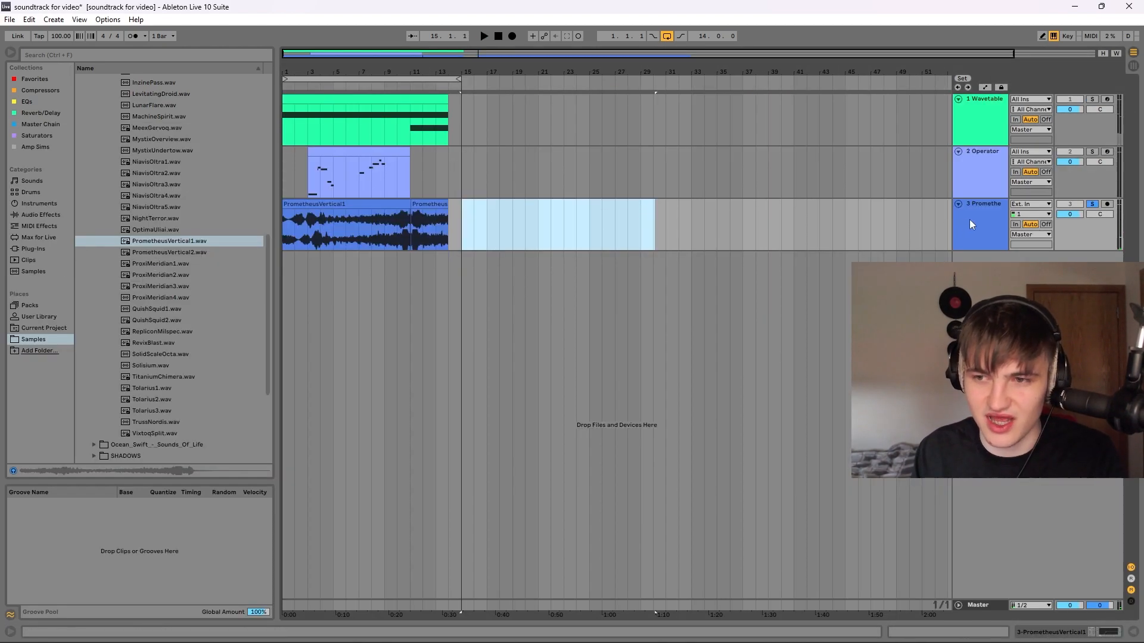
Audition the Prometheus track from the start with its EQ Eight bypassed, restoring the EQ once playback stops.
{"action": "left_click", "coordinate": [443, 550]}
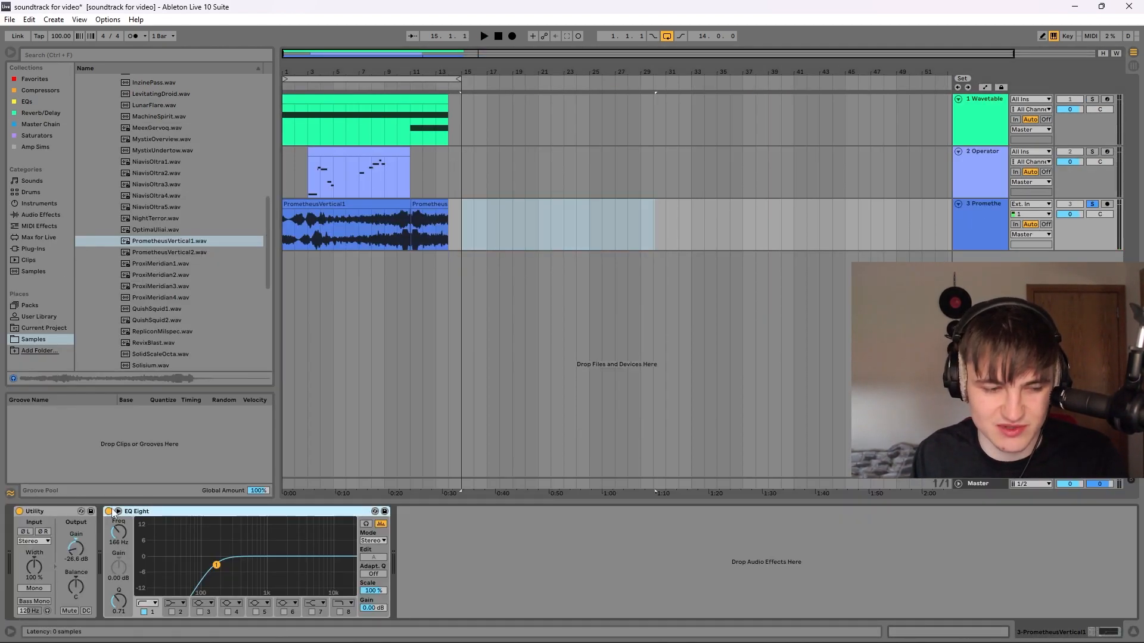
{"action": "left_click", "coordinate": [327, 244]}
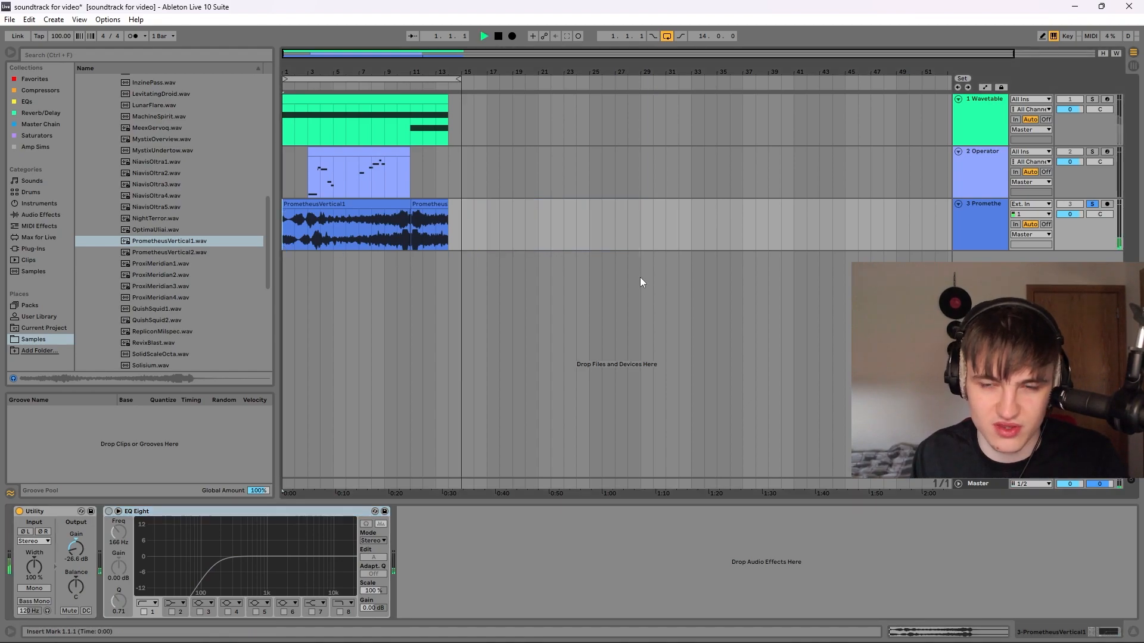
{"action": "key", "text": "space"}
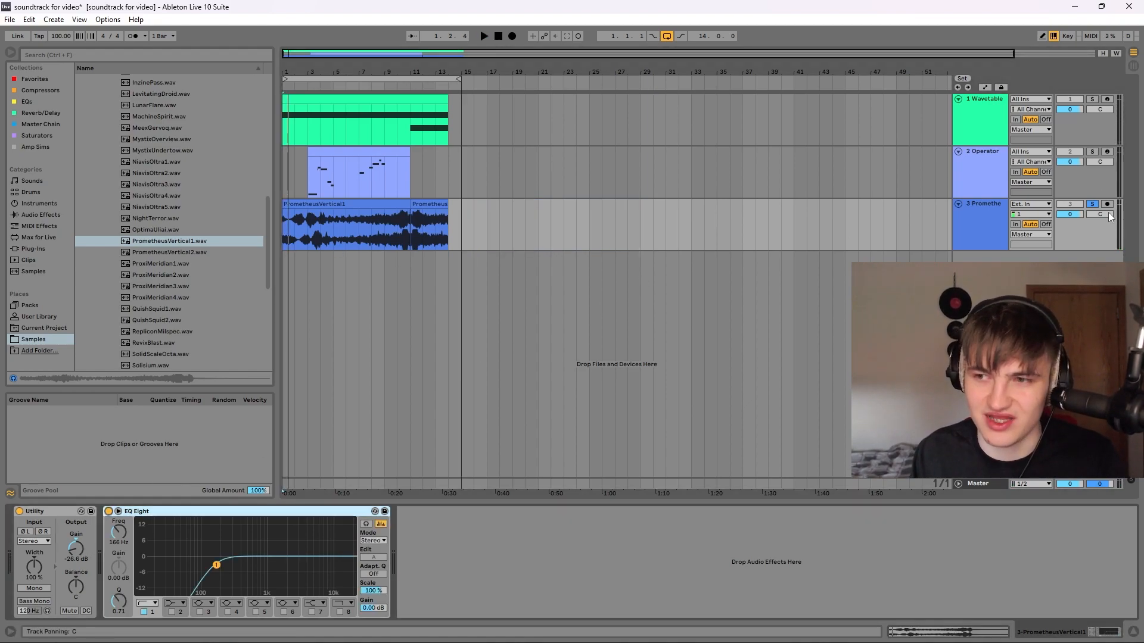
Play the full arrangement without solo and inspect the glide time of the Wavetable drone.
{"action": "left_click", "coordinate": [323, 180]}
{"action": "key", "text": "space"}
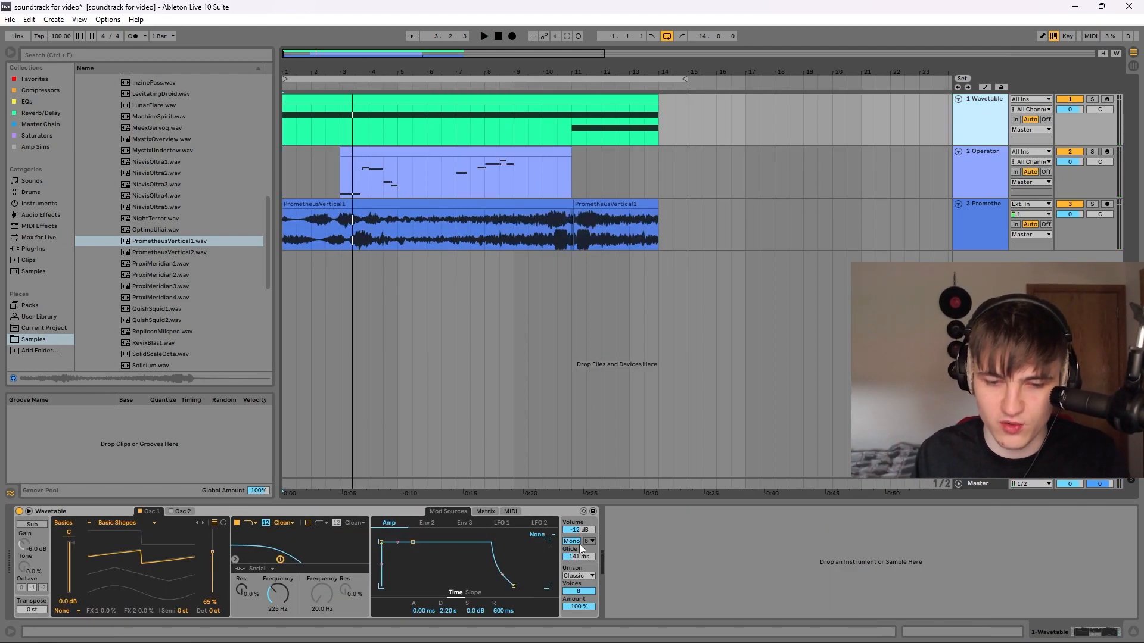
{"action": "left_click", "coordinate": [585, 558]}
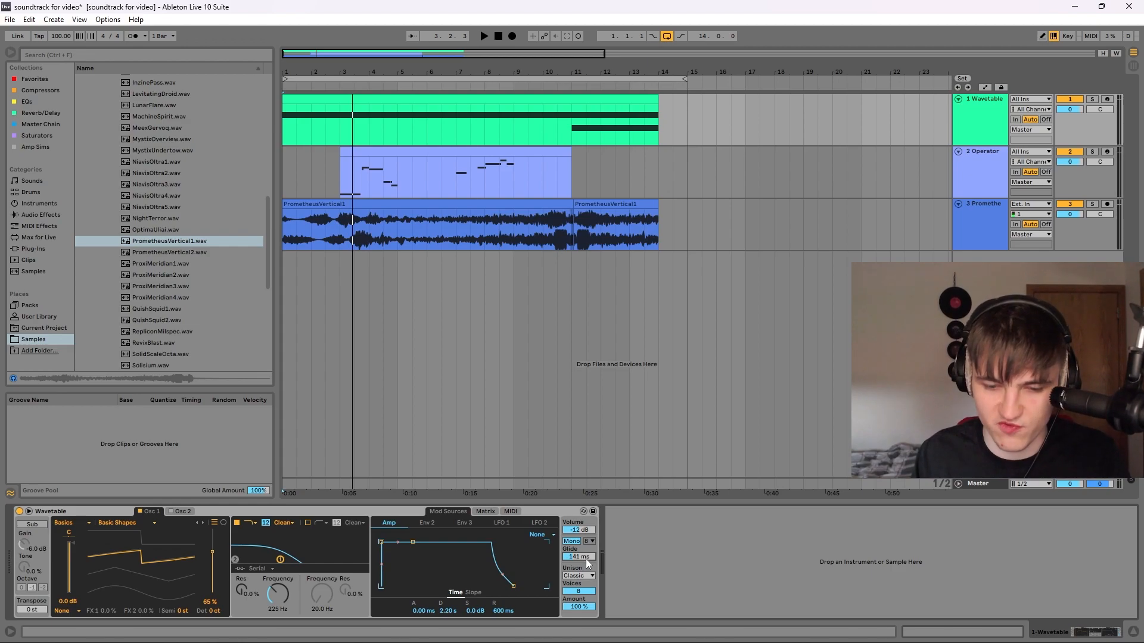
Show the 4U ProjectTime plugin on the Master track.
{"action": "left_click", "coordinate": [782, 259]}
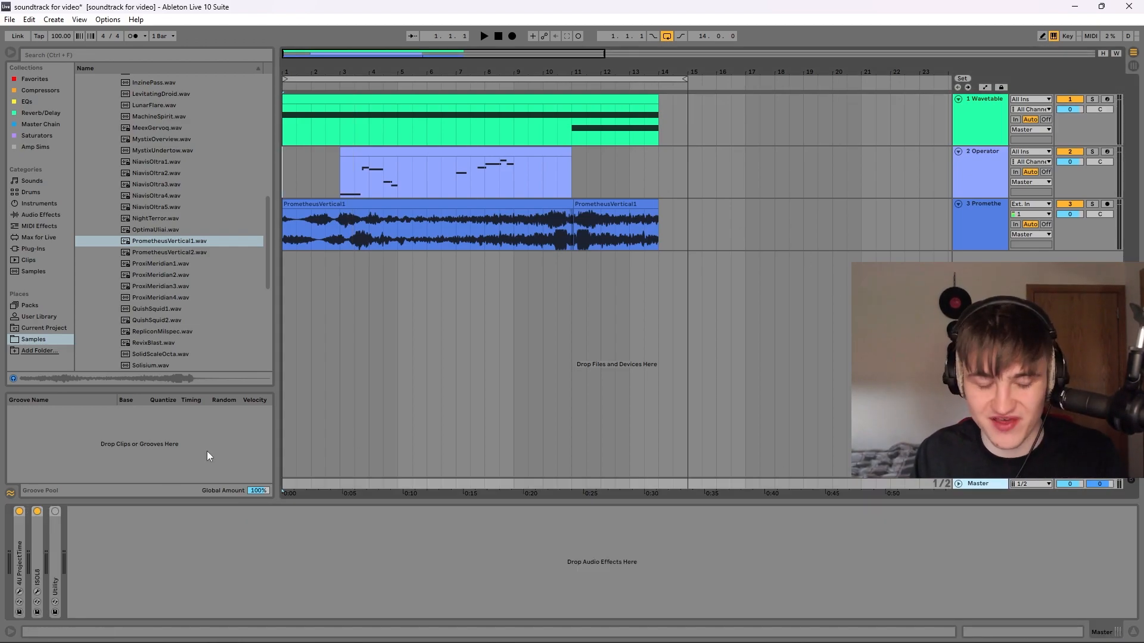
{"action": "left_click", "coordinate": [19, 592]}
{"action": "left_click_drag", "start_coordinate": [124, 62], "coordinate": [560, 106]}
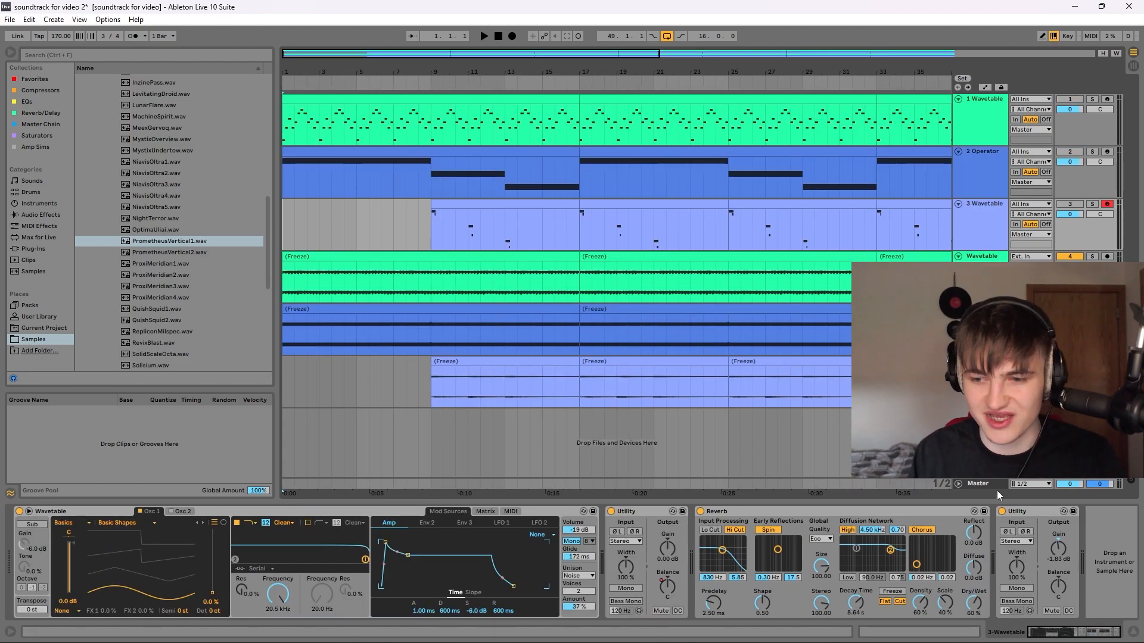
Show the 4U ProjectTime plugin on the Master track of the soundtrack for video 2 project and return to the arrangement.
{"action": "left_click", "coordinate": [982, 483]}
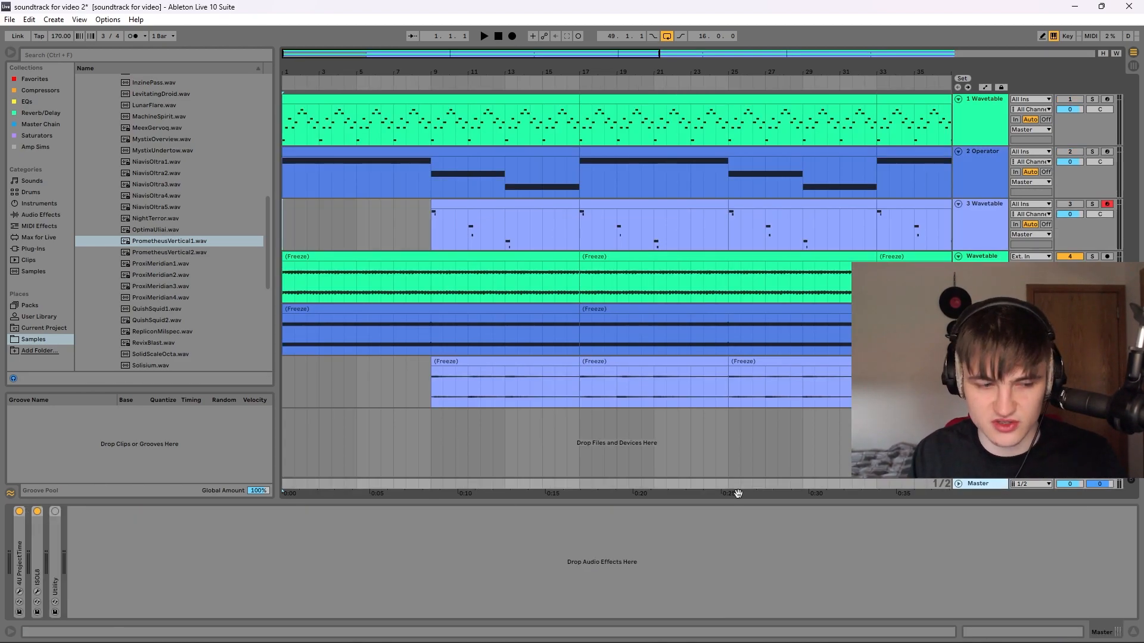
{"action": "left_click", "coordinate": [19, 592]}
{"action": "left_click", "coordinate": [202, 55]}
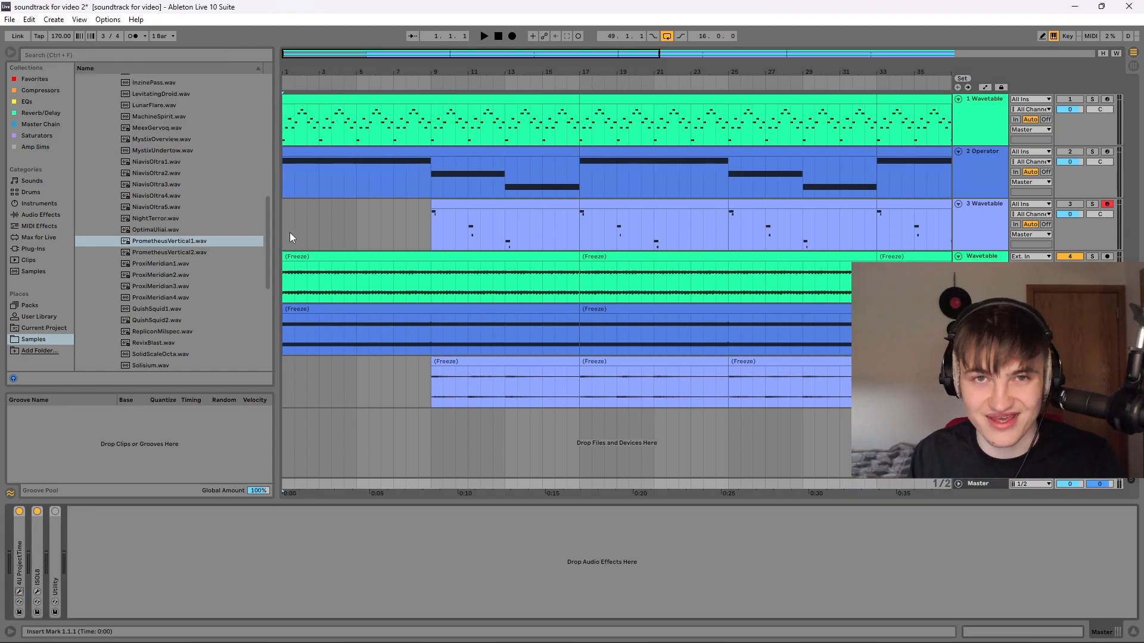
{"action": "left_click", "coordinate": [288, 232]}
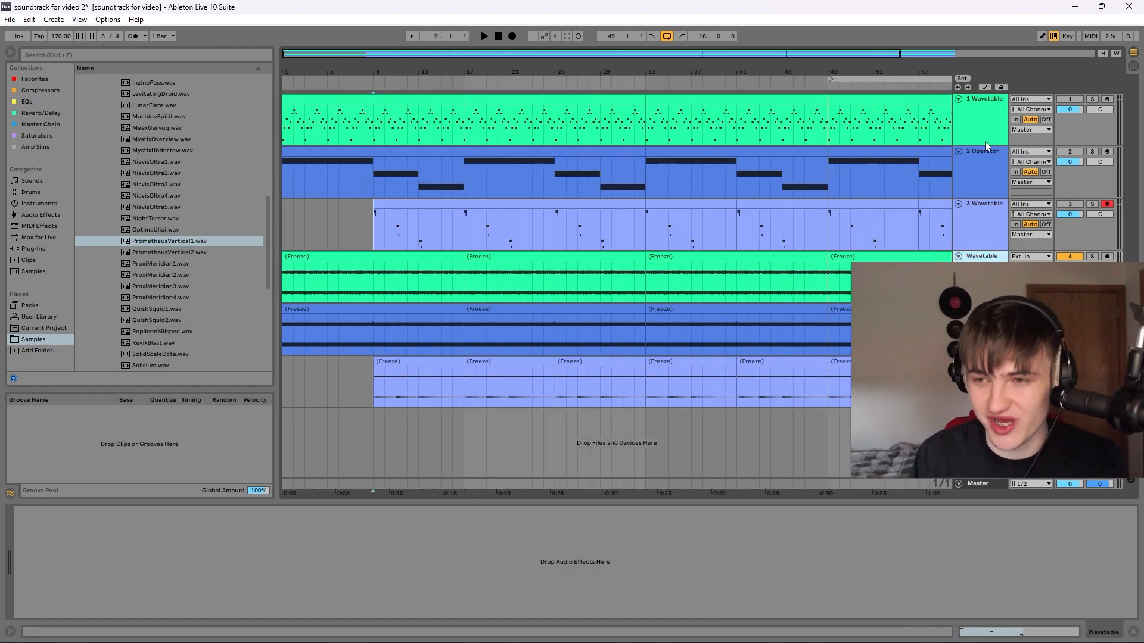
Examine the device chains of the Wavetable and Operator MIDI tracks and select the three frozen audio tracks below them.
{"action": "left_click", "coordinate": [984, 169]}
{"action": "left_click", "coordinate": [977, 222]}
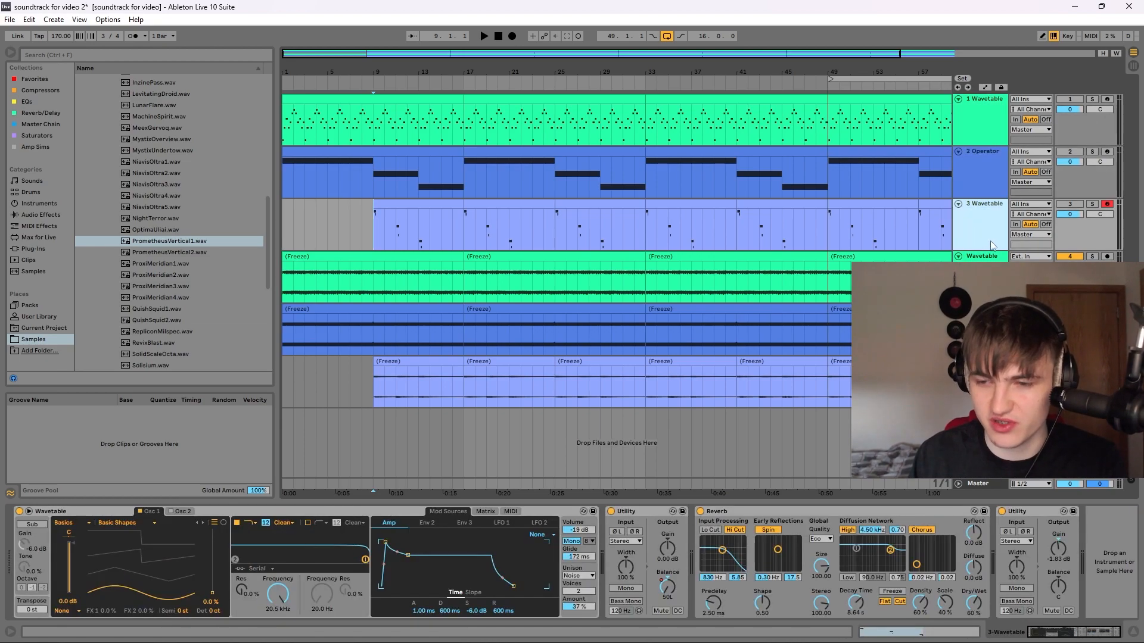
{"action": "left_click", "coordinate": [980, 256]}
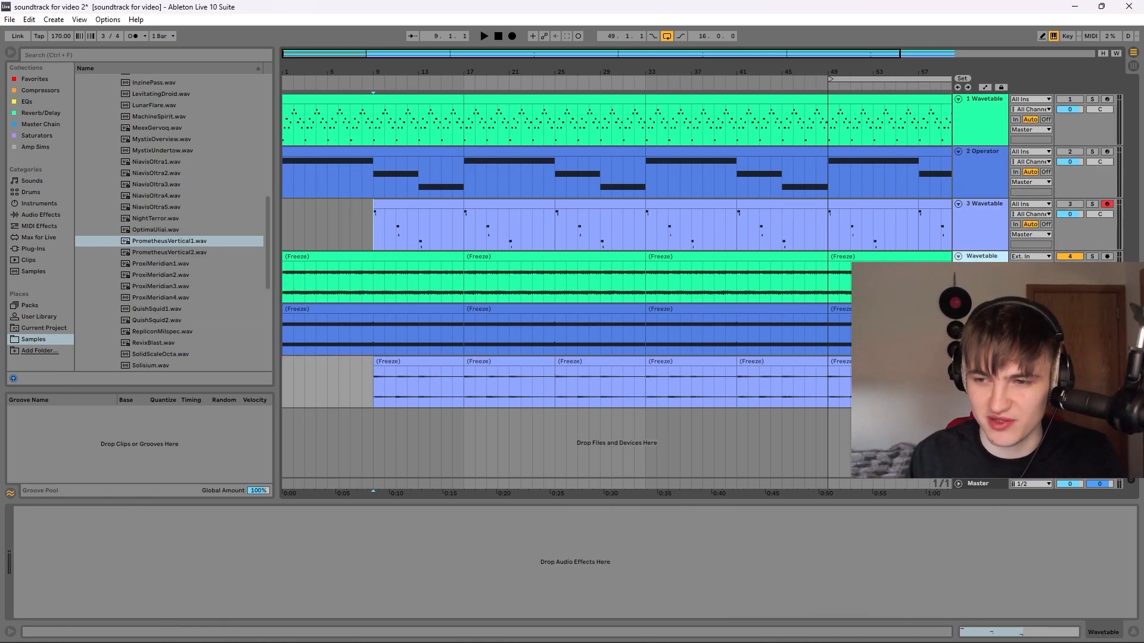
{"action": "left_click", "coordinate": [980, 269]}
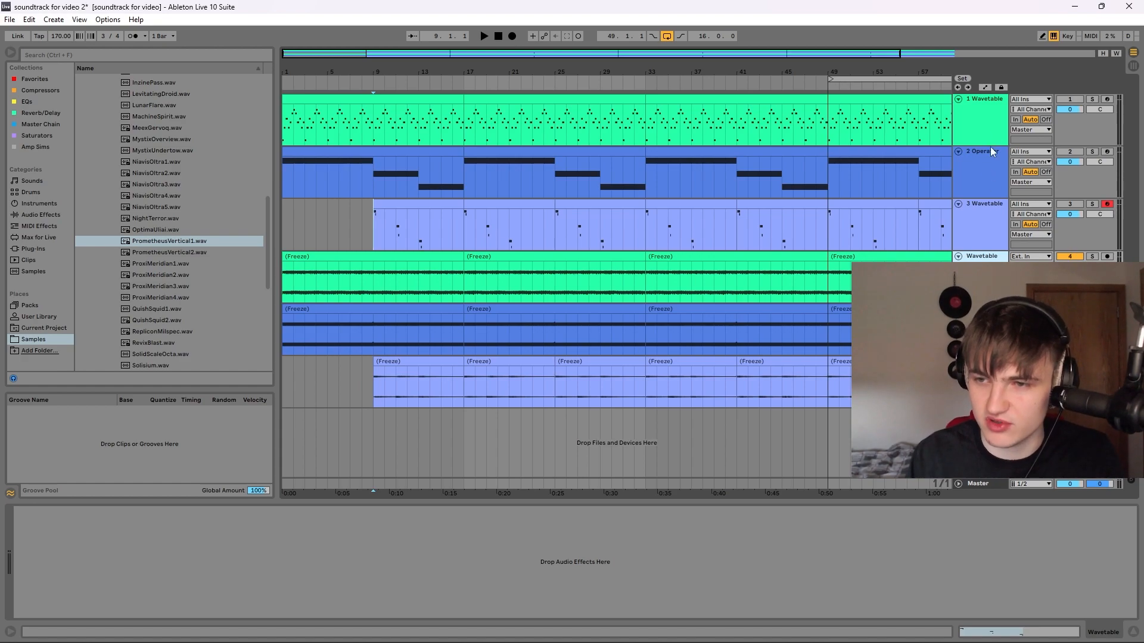
{"action": "left_click", "coordinate": [986, 110]}
{"action": "left_click", "coordinate": [980, 256]}
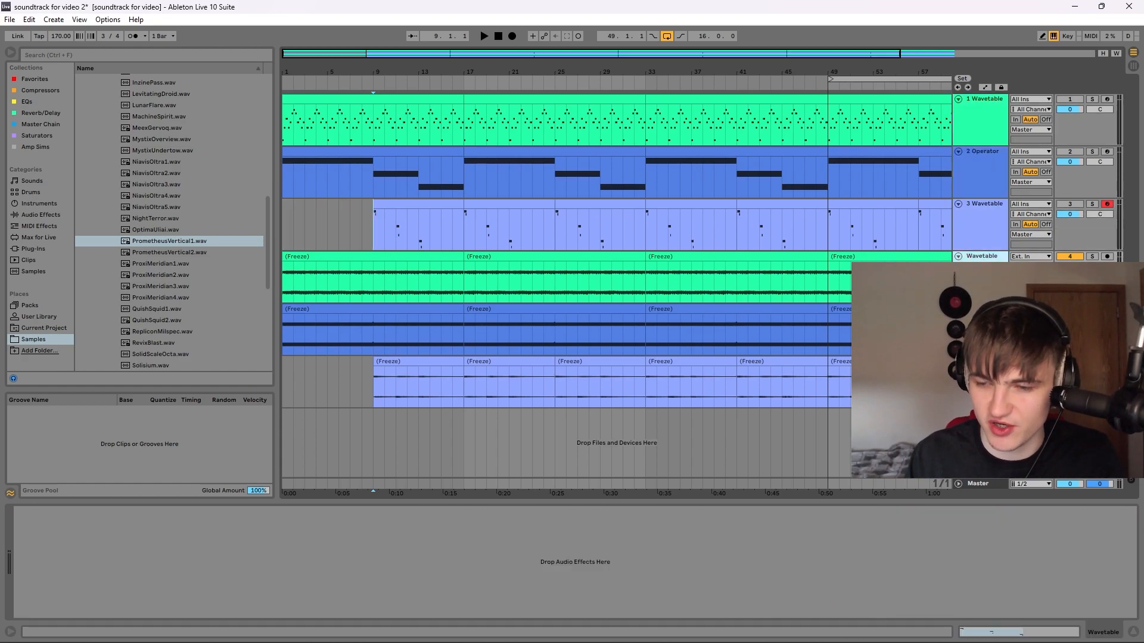
{"action": "left_click", "coordinate": [980, 362], "text": "shift"}
Solo the first Wavetable track and audition its arpeggio from the start.
{"action": "left_click", "coordinate": [977, 112]}
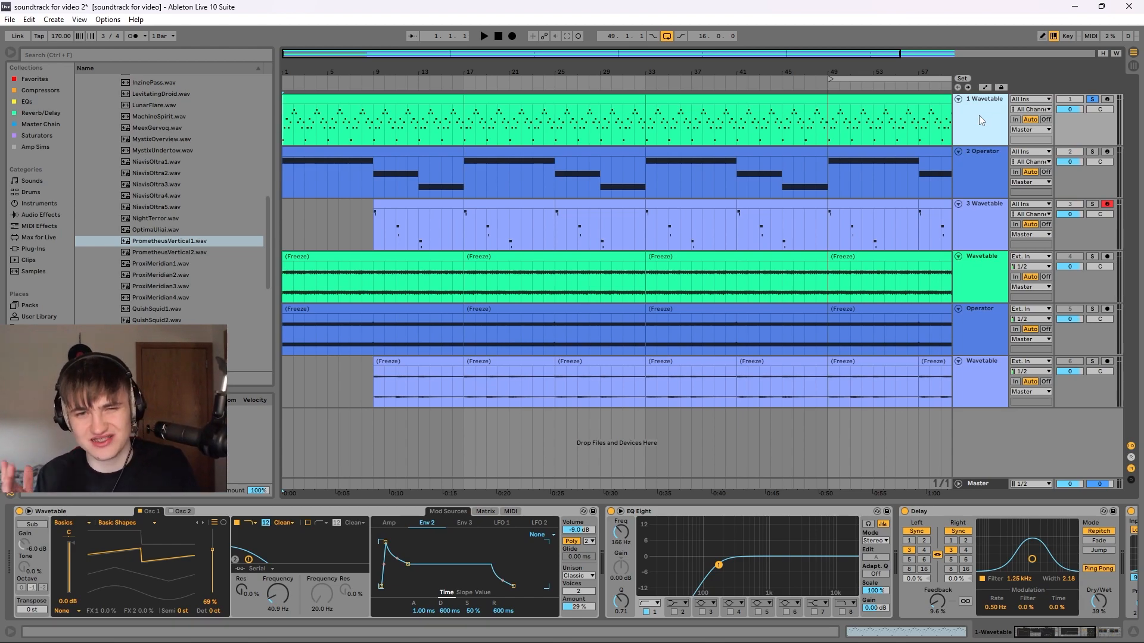
{"action": "key", "text": "space"}
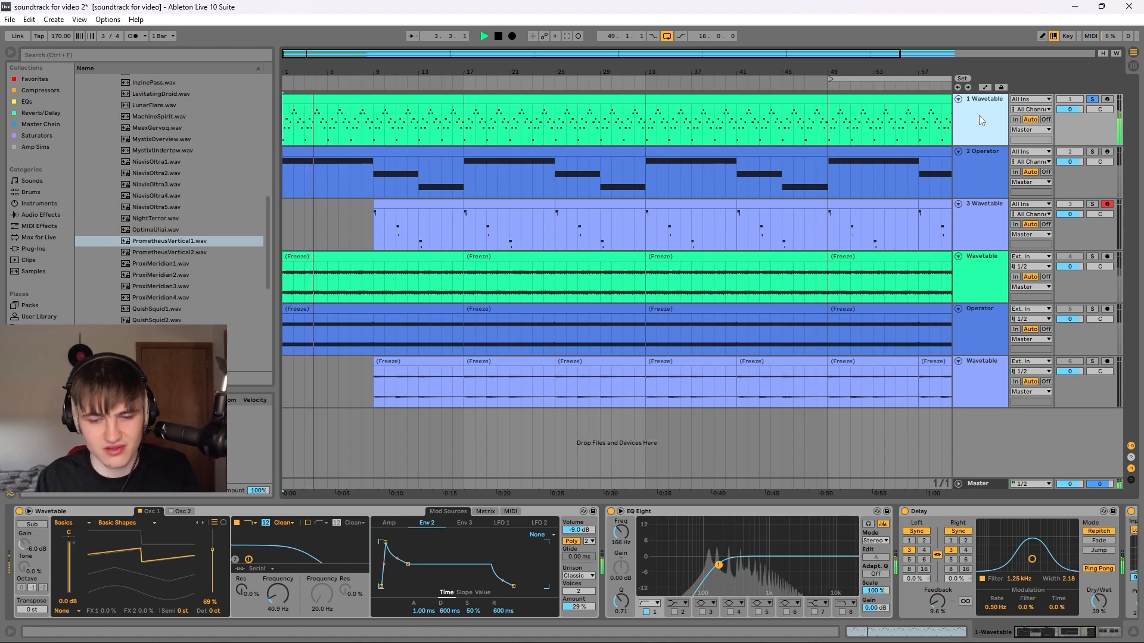
{"action": "key", "text": "space"}
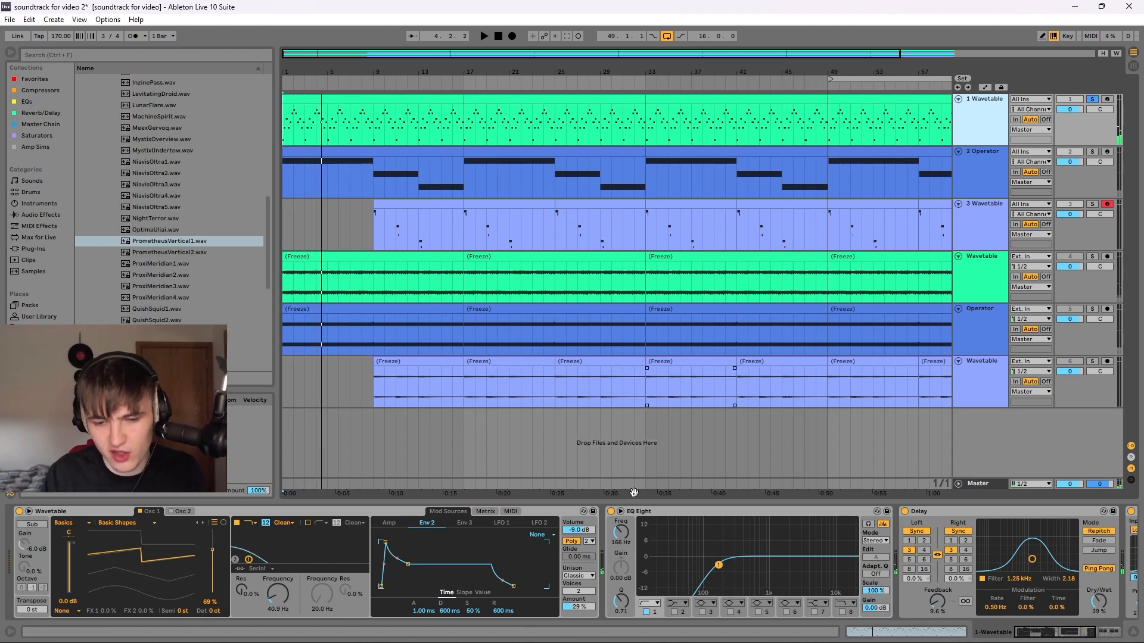
Audition the first Wavetable track with its EQ Eight bypassed and switch the EQ back on during playback.
{"action": "left_click", "coordinate": [611, 512]}
{"action": "key", "text": "space"}
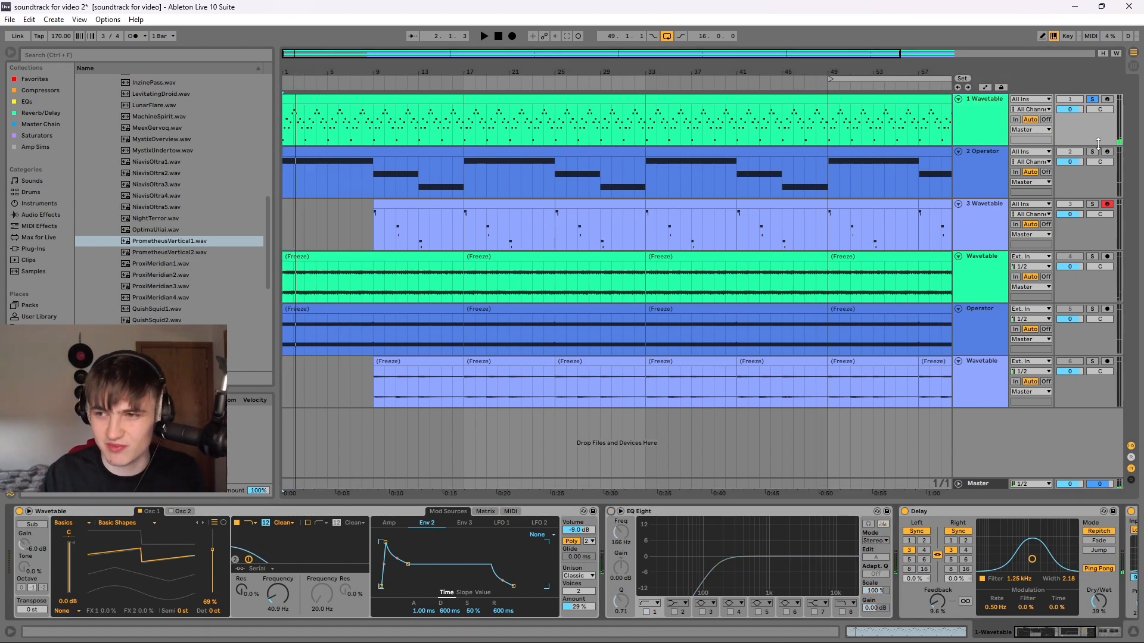
{"action": "key", "text": "space"}
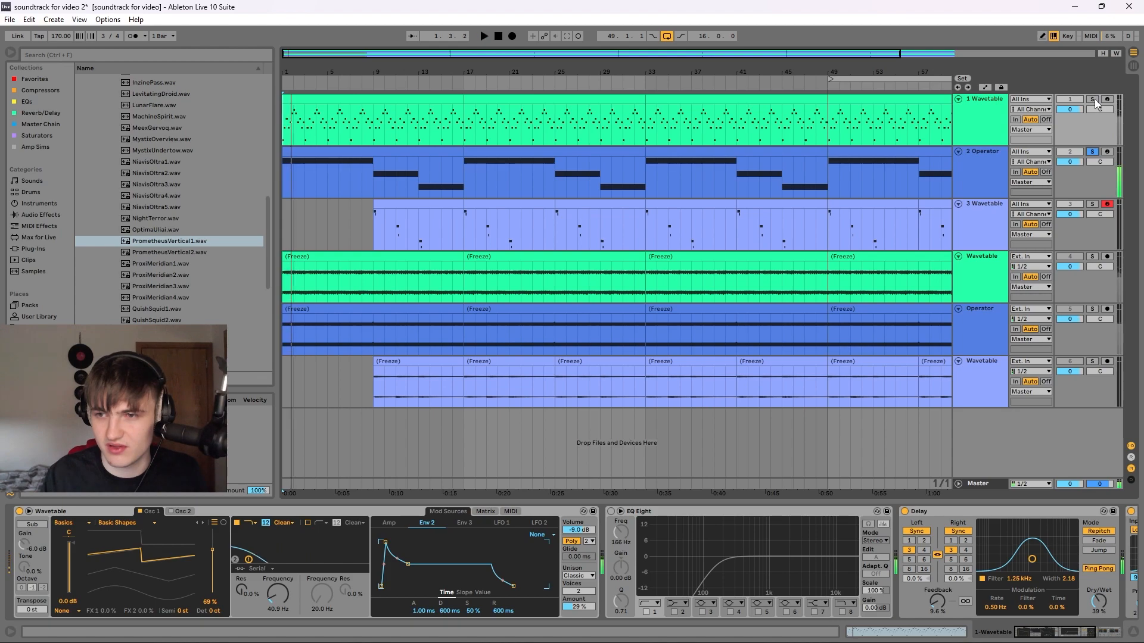
{"action": "left_click", "coordinate": [980, 110]}
{"action": "left_click", "coordinate": [970, 164]}
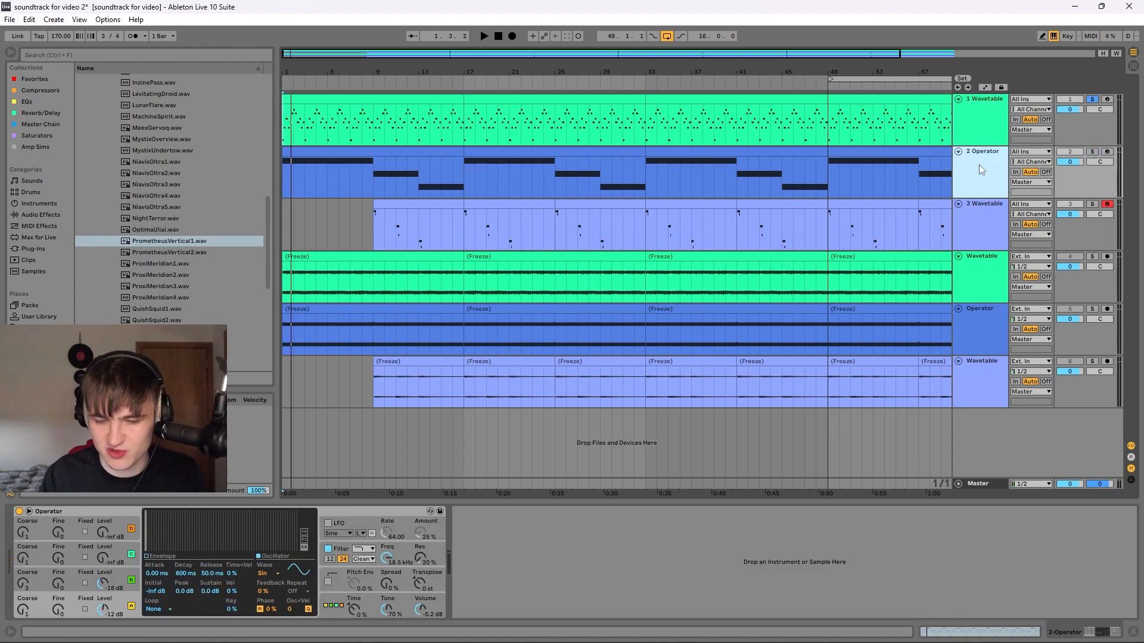
{"action": "left_click", "coordinate": [990, 137]}
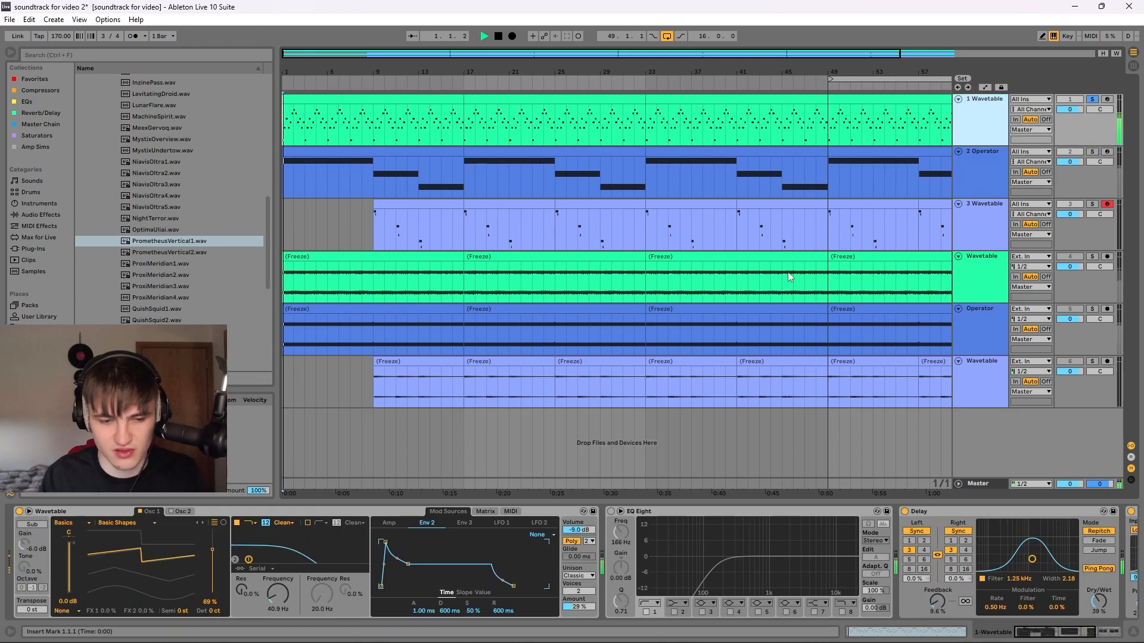
{"action": "left_click", "coordinate": [610, 512]}
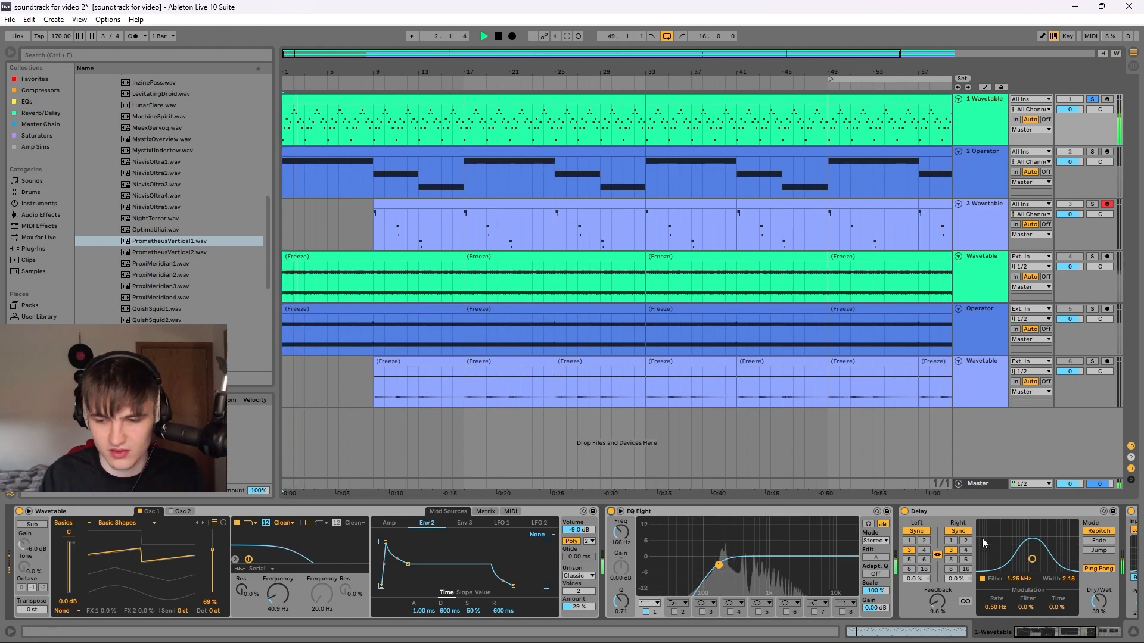
Inspect the synced delay times and dry/wet amount of the Delay on the first Wavetable track.
{"action": "left_click_drag", "start_coordinate": [1051, 642], "coordinate": [1066, 636]}
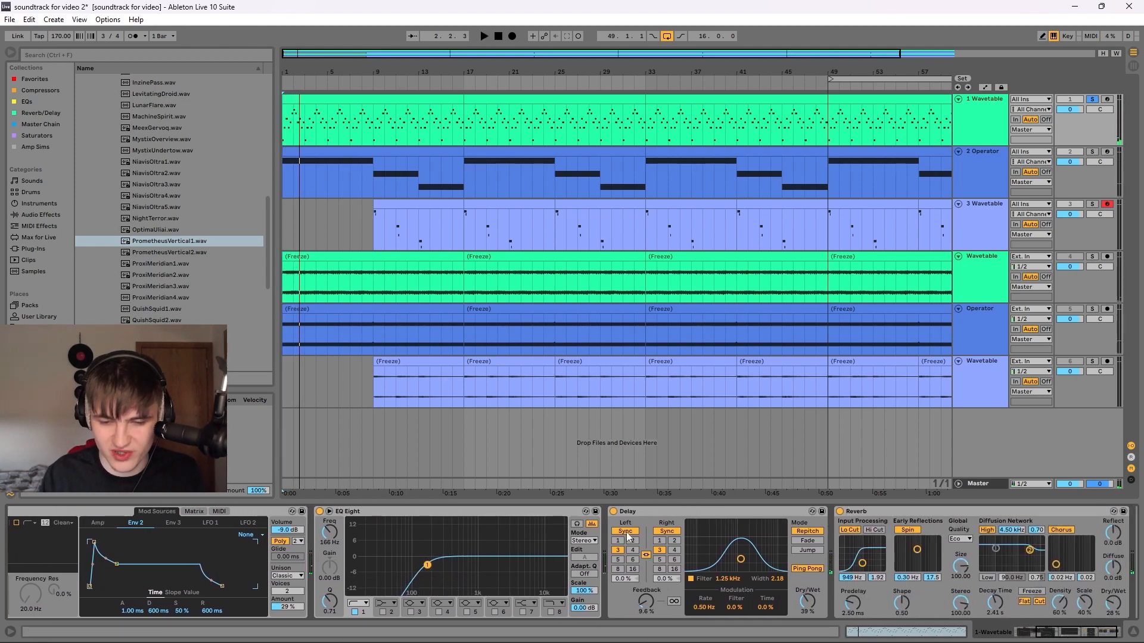
{"action": "left_click", "coordinate": [650, 509]}
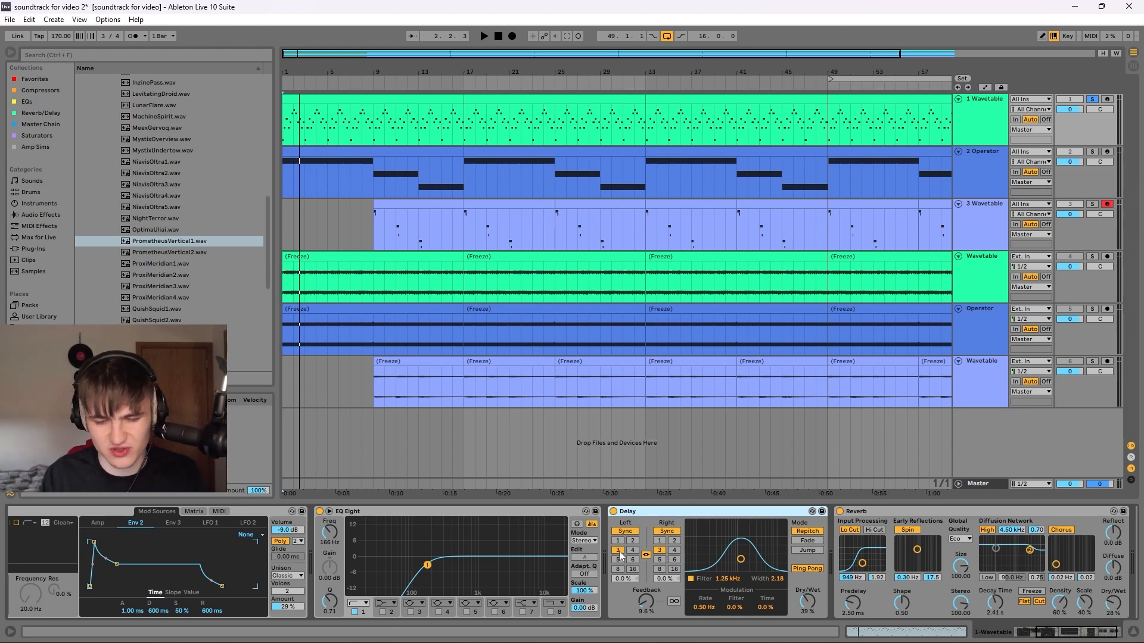
{"action": "left_click", "coordinate": [808, 598]}
{"action": "left_click", "coordinate": [750, 512]}
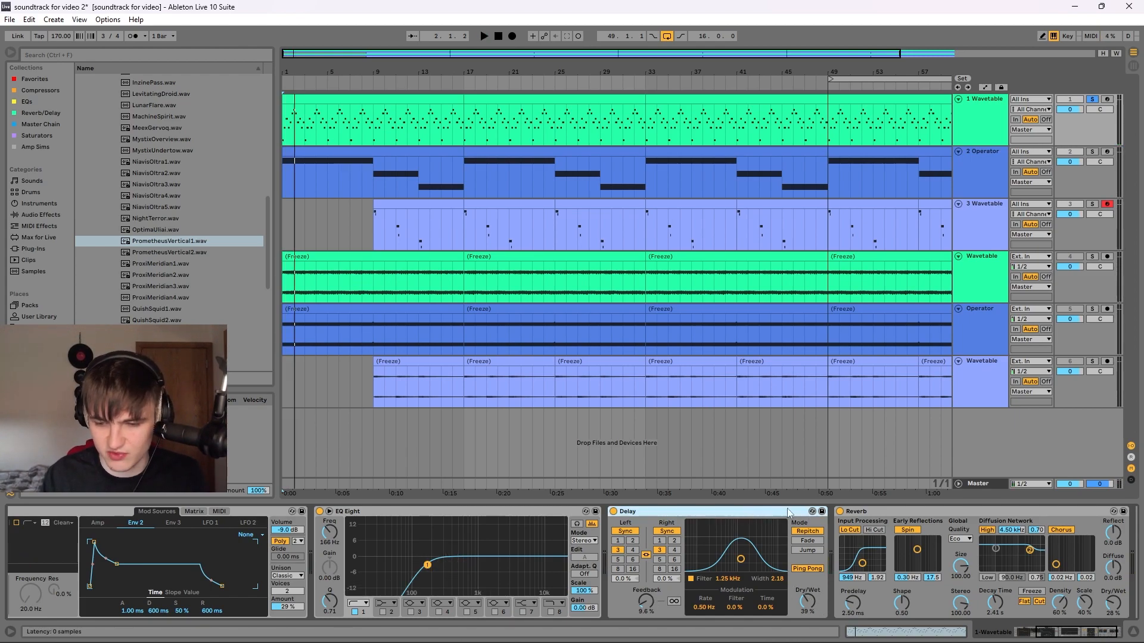
Inspect the input processing of the first Wavetable track's Reverb, toggling its high cut on and back off.
{"action": "key", "text": "Right"}
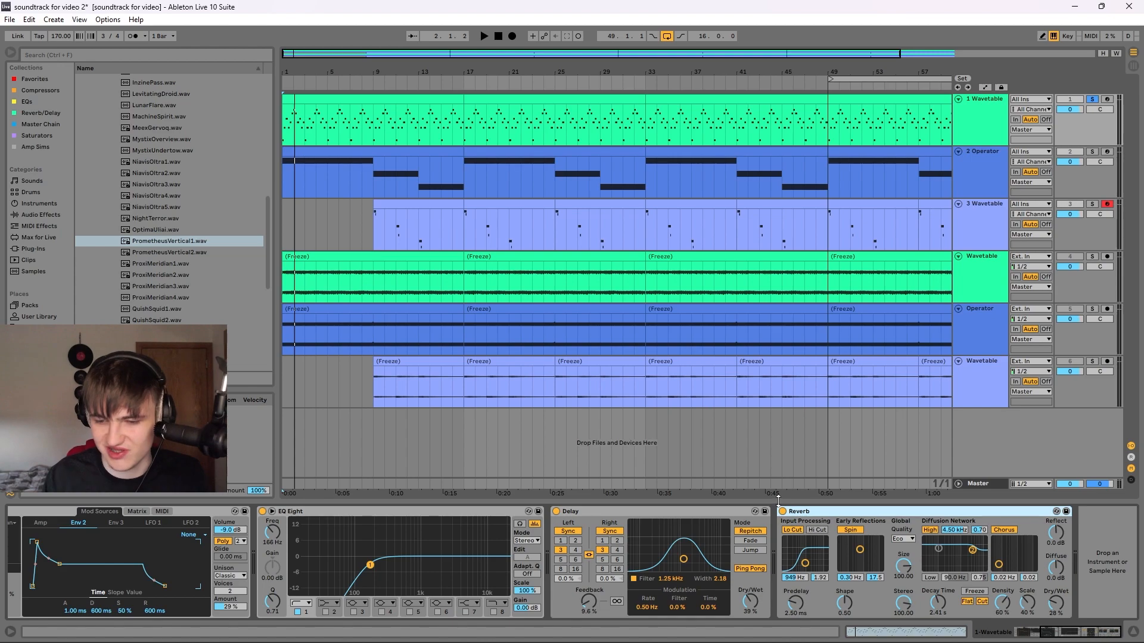
{"action": "left_click", "coordinate": [793, 531]}
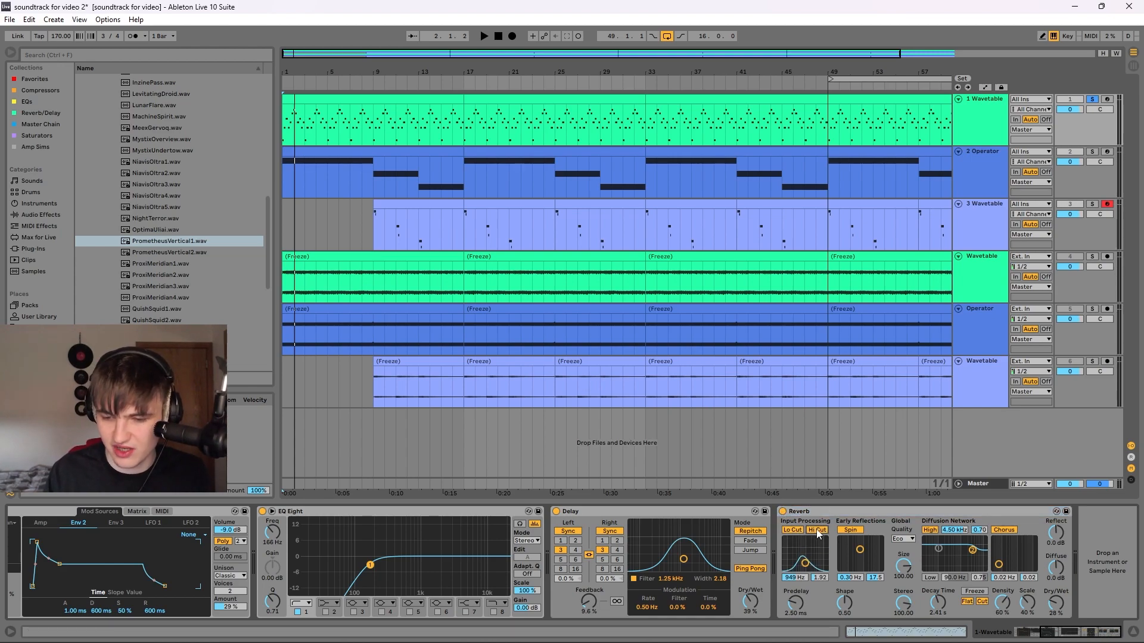
{"action": "left_click", "coordinate": [818, 529]}
Audition the first Wavetable track with its Reverb bypassed and switch the Reverb back on during playback.
{"action": "key", "text": "space"}
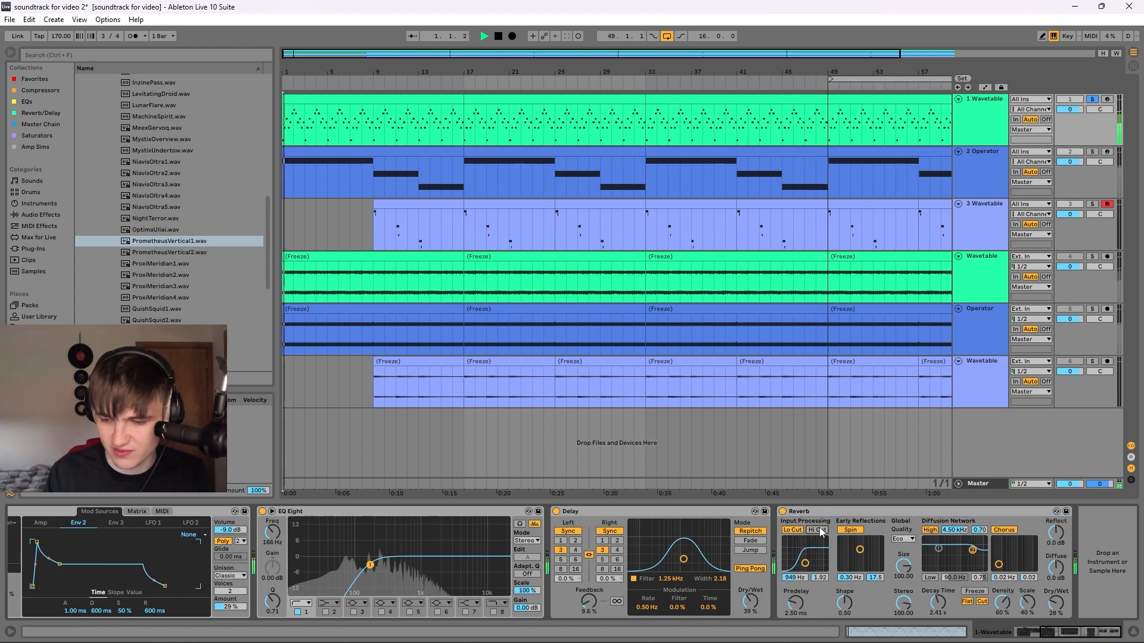
{"action": "left_click", "coordinate": [783, 511]}
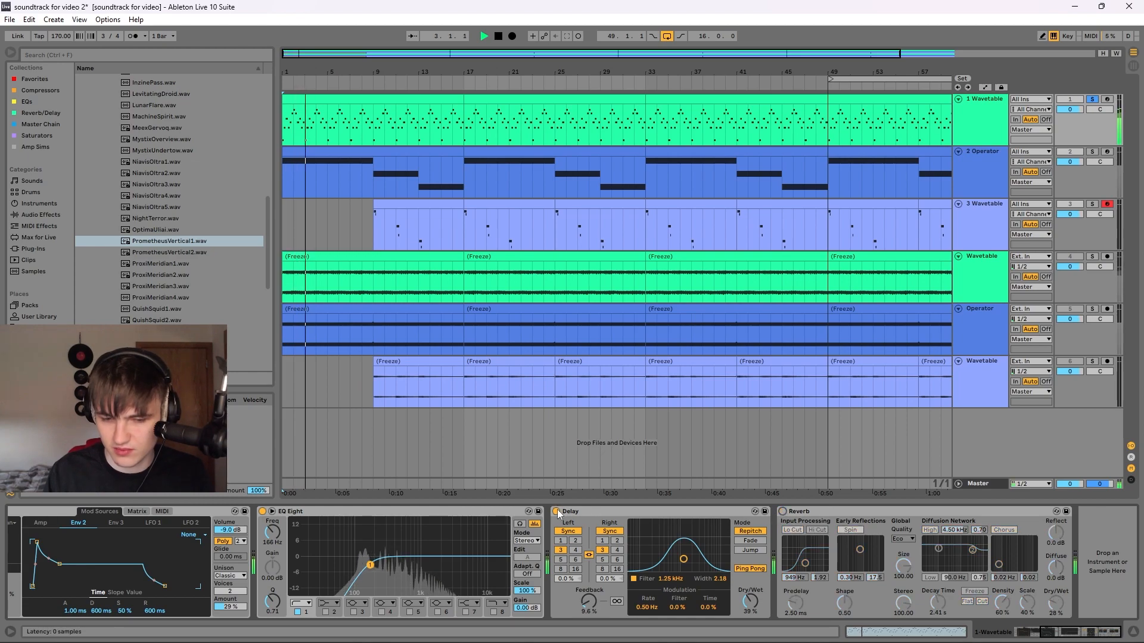
{"action": "left_click", "coordinate": [782, 511]}
{"action": "left_click", "coordinate": [864, 511]}
{"action": "left_click", "coordinate": [1095, 560]}
{"action": "key", "text": "space"}
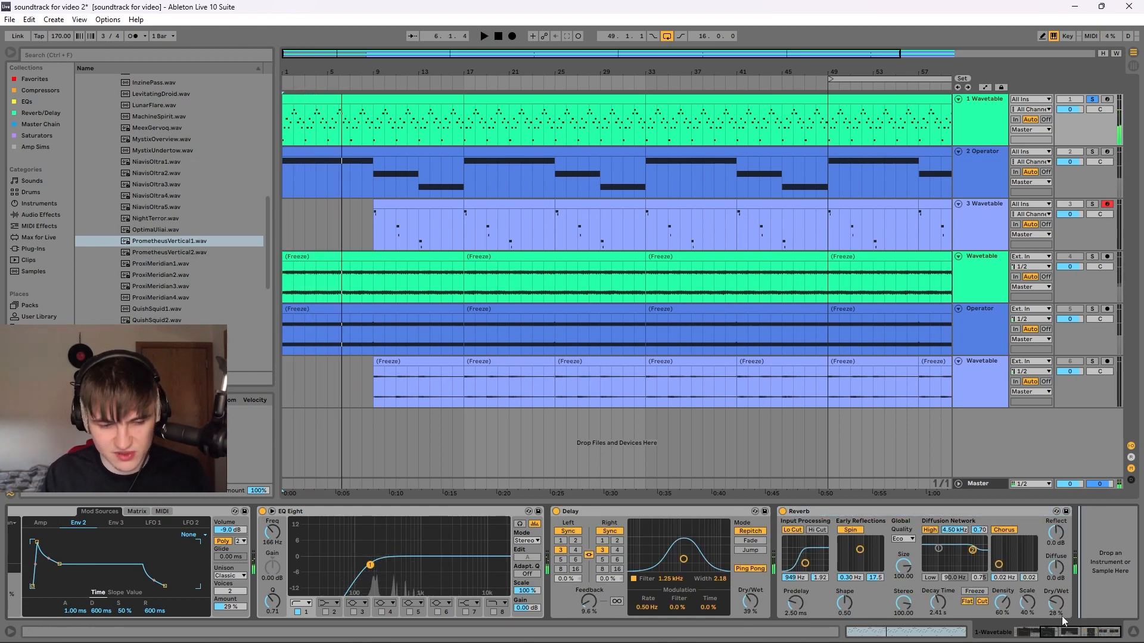
Insert a MIDI track below the first Wavetable track, paste the arpeggio clip at its start and load a default Wavetable.
{"action": "left_click_drag", "start_coordinate": [1070, 631], "coordinate": [378, 512]}
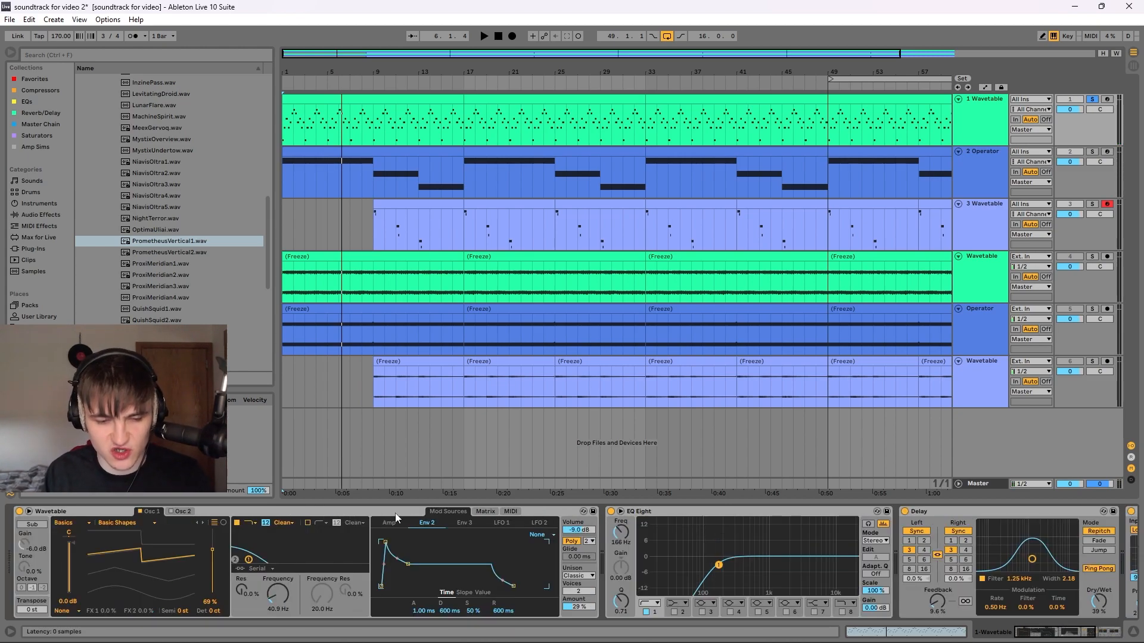
{"action": "left_click", "coordinate": [991, 106]}
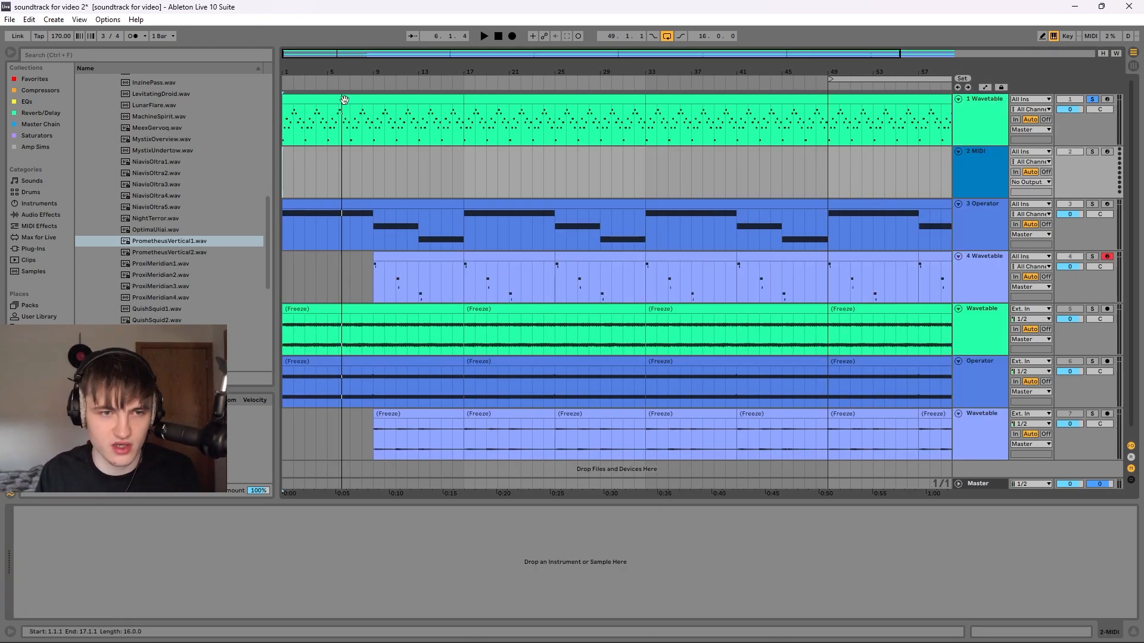
{"action": "key", "text": "ctrl+v"}
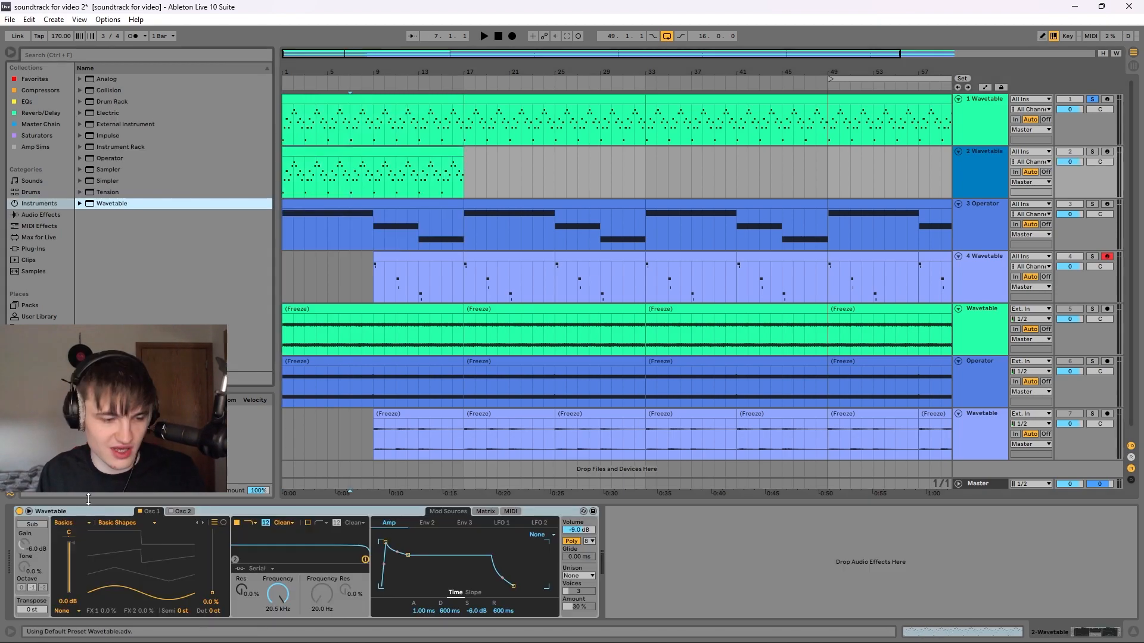
Set the new Wavetable's oscillator 1 position to about 64% and its amp envelope to 0 ms attack, 0 dB sustain and 18 ms release.
{"action": "left_click", "coordinate": [80, 510]}
{"action": "left_click_drag", "start_coordinate": [212, 593], "coordinate": [212, 552]}
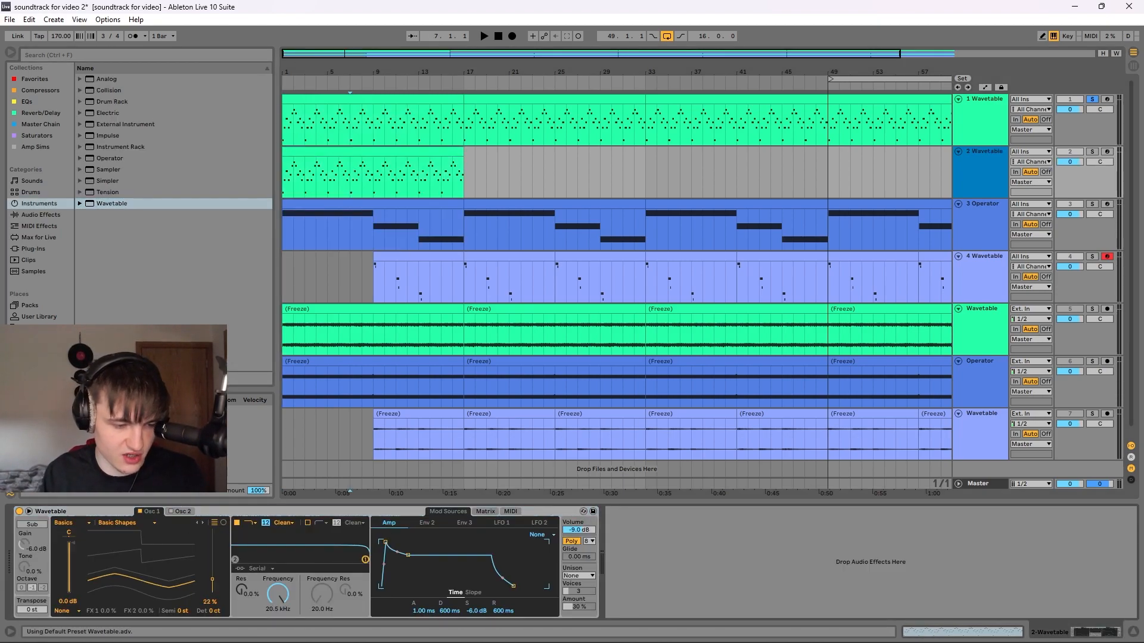
{"action": "left_click_drag", "start_coordinate": [387, 543], "coordinate": [400, 541]}
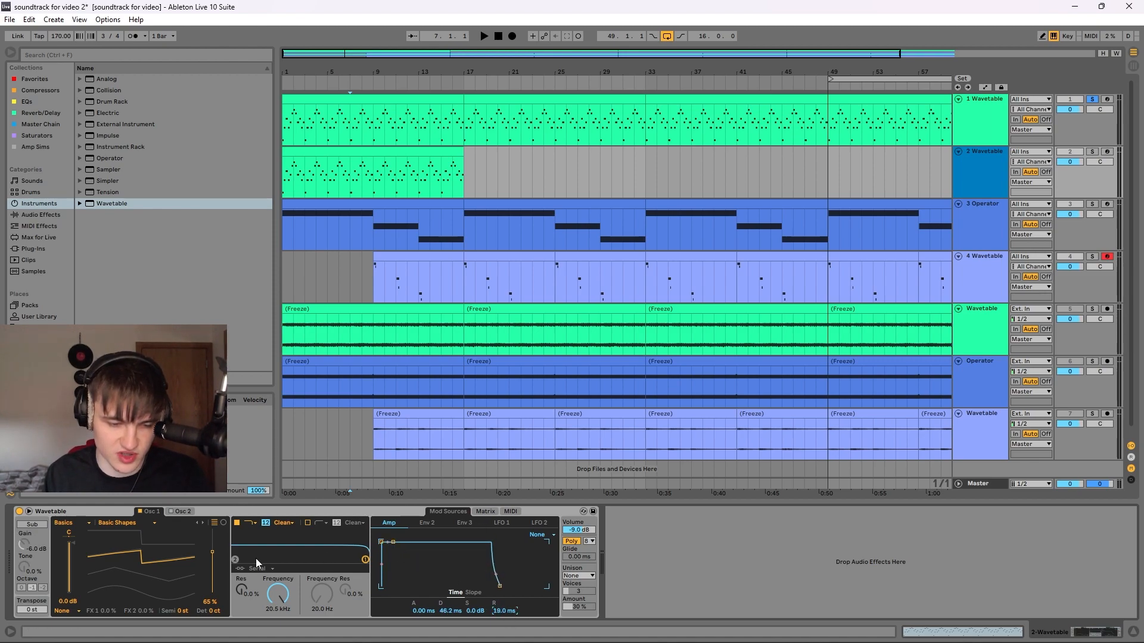
Modulate Filter 1 frequency by 47 with Env 2, set to 0 ms attack, 2.38 s decay and 0% sustain, and audition the new track soloed.
{"action": "left_click", "coordinate": [485, 511]}
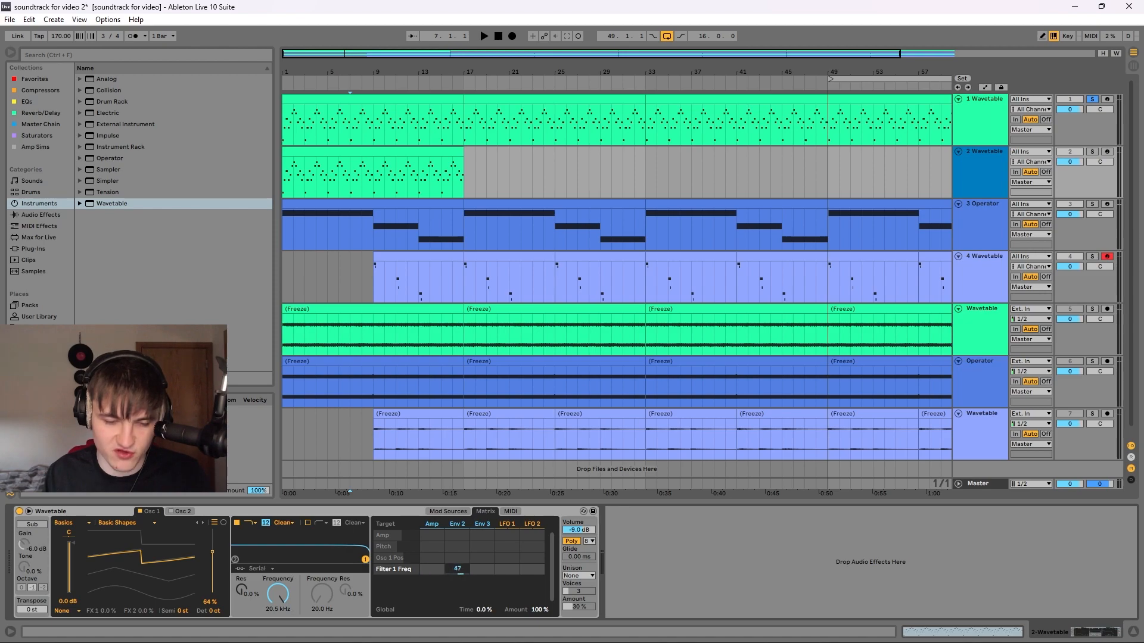
{"action": "left_click", "coordinate": [452, 513]}
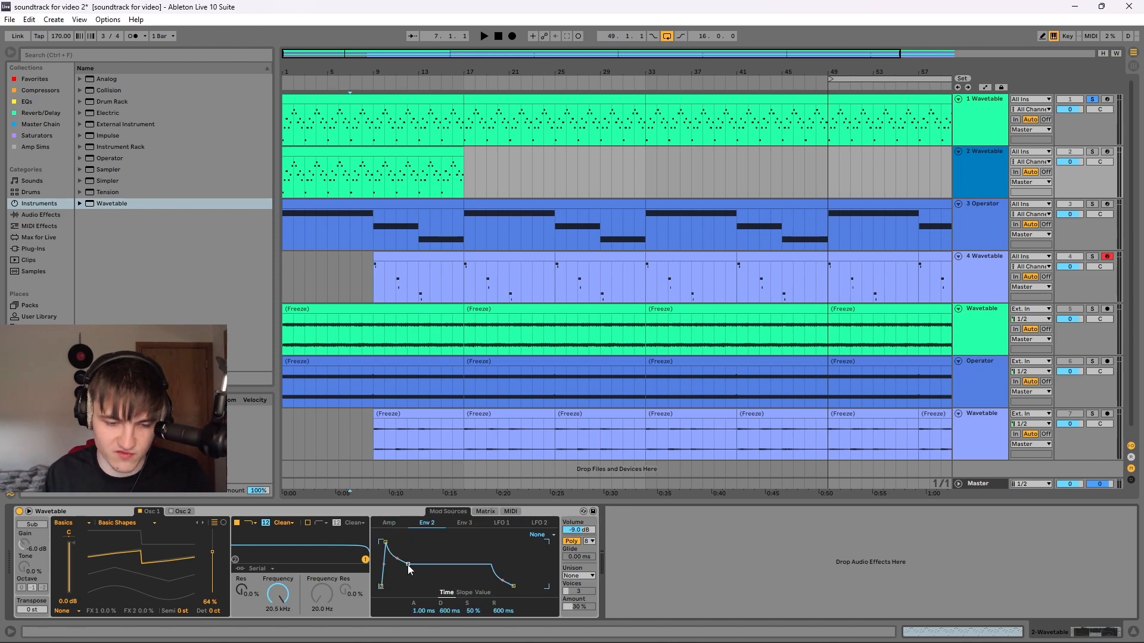
{"action": "left_click_drag", "start_coordinate": [385, 542], "coordinate": [380, 543]}
{"action": "left_click_drag", "start_coordinate": [409, 586], "coordinate": [413, 586]}
{"action": "key", "text": "space"}
{"action": "left_click", "coordinate": [988, 173]}
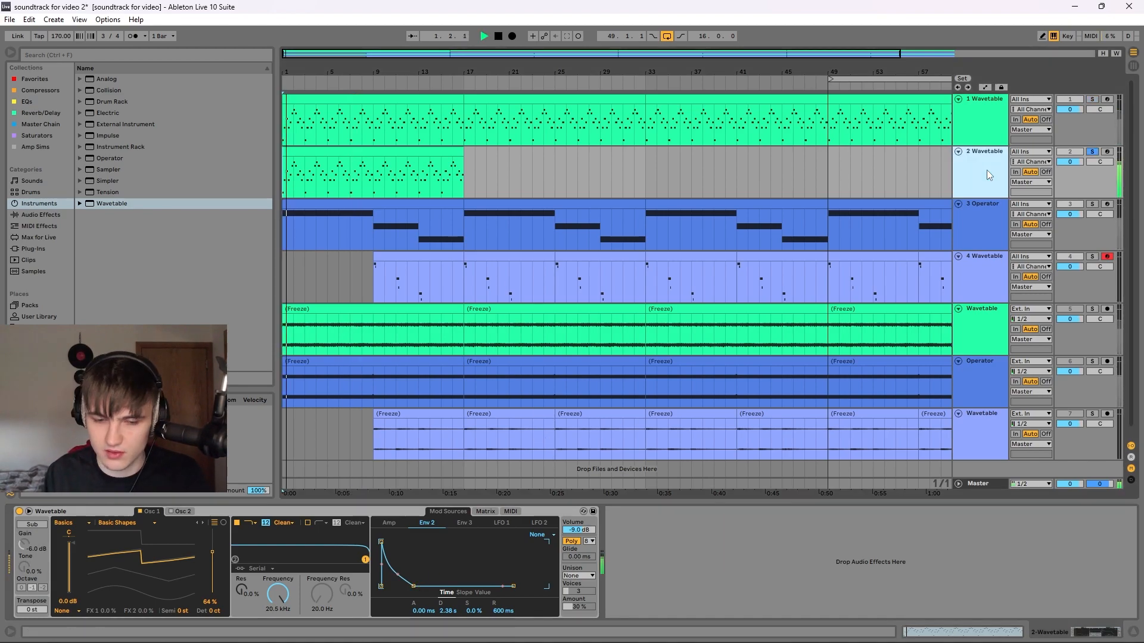
{"action": "key", "text": "space"}
Lower the new Wavetable's Filter 1 frequency to 26.3 Hz and audition the arpeggio.
{"action": "left_click", "coordinate": [490, 512]}
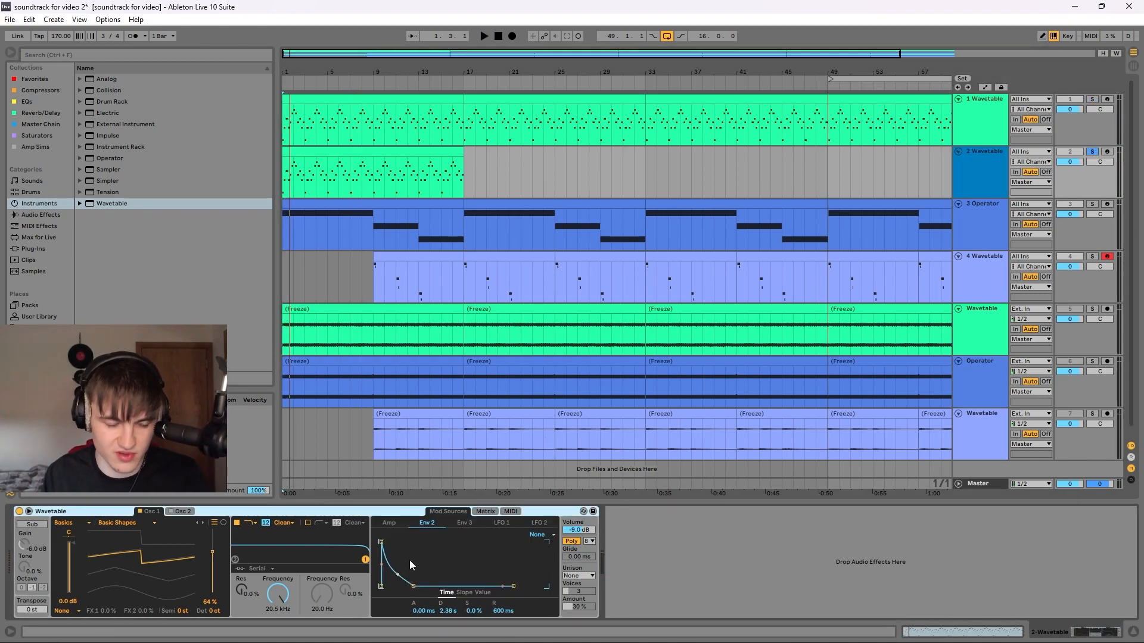
{"action": "left_click_drag", "start_coordinate": [278, 596], "coordinate": [278, 642]}
{"action": "key", "text": "space"}
{"action": "key", "text": "space"}
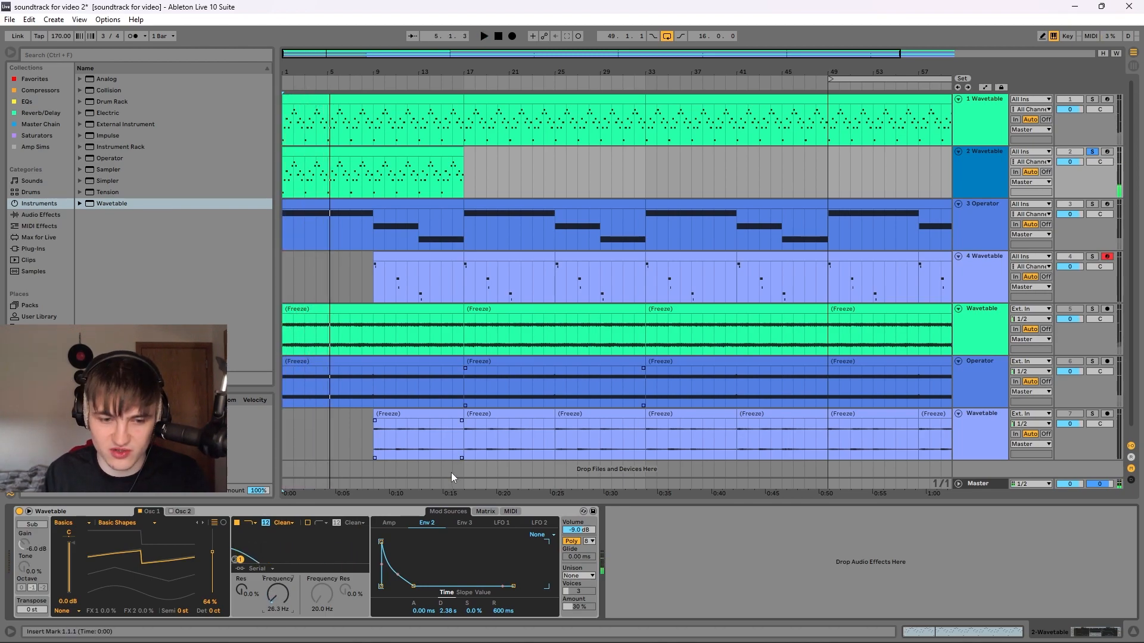
Shorten the Env 2 decay of the new Wavetable to 956 ms and audition it again.
{"action": "left_click_drag", "start_coordinate": [414, 590], "coordinate": [407, 587]}
{"action": "key", "text": "space"}
{"action": "key", "text": "space"}
Check the original Wavetable's settings, give the new one Classic unison with 2 voices and 20% amount, and audition it.
{"action": "left_click", "coordinate": [974, 124]}
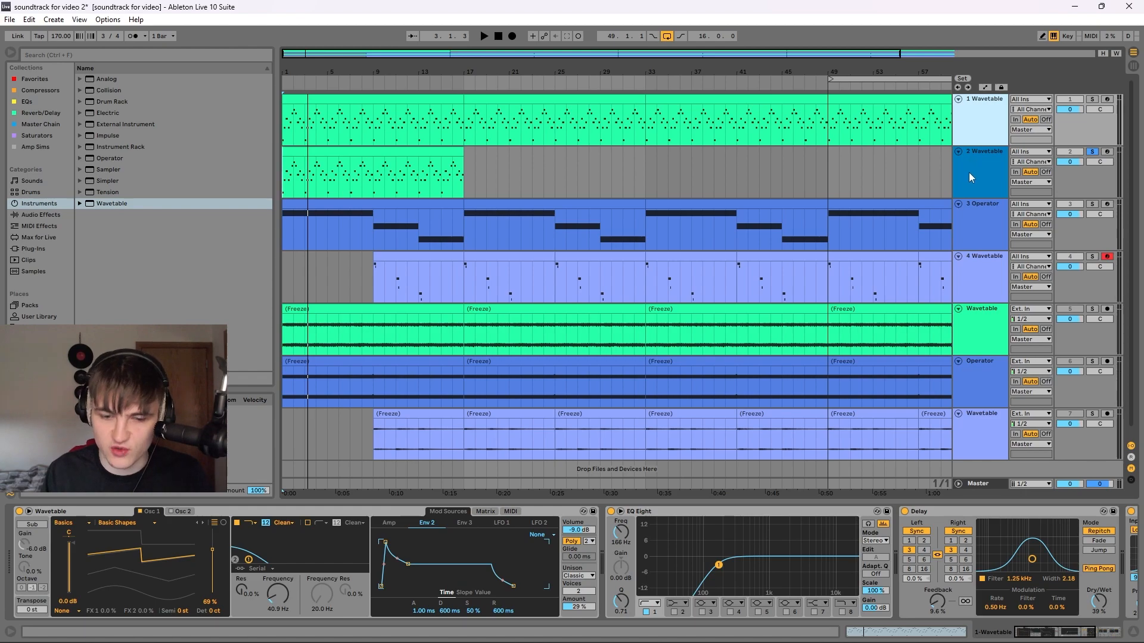
{"action": "left_click", "coordinate": [975, 169]}
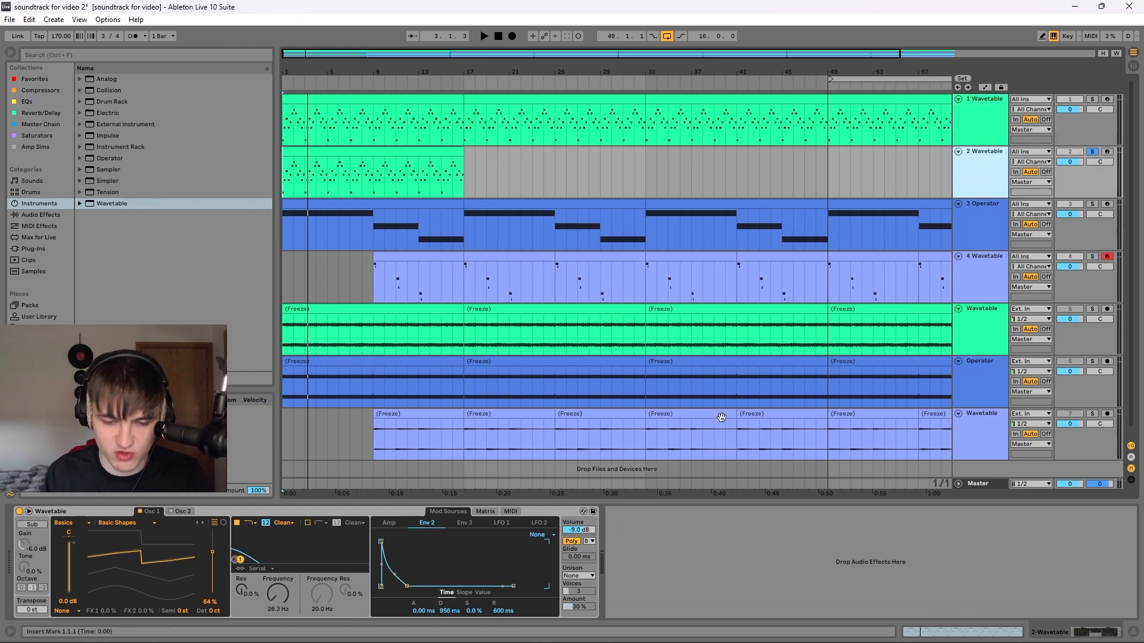
{"action": "left_click_drag", "start_coordinate": [581, 591], "coordinate": [586, 611]}
{"action": "key", "text": "space"}
{"action": "key", "text": "space"}
Try the Random Note, Position Spread and Shimmer unison modes on the new Wavetable and return it to Classic.
{"action": "left_click", "coordinate": [591, 576]}
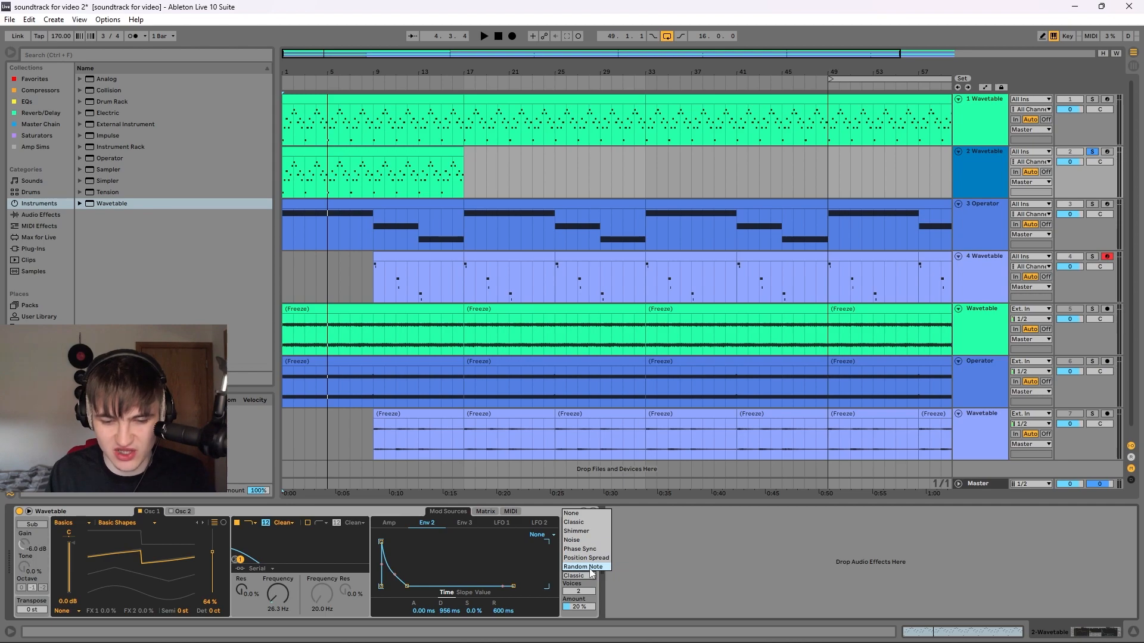
{"action": "left_click", "coordinate": [590, 567]}
{"action": "key", "text": "space"}
{"action": "left_click", "coordinate": [579, 576]}
{"action": "left_click", "coordinate": [589, 559]}
{"action": "left_click", "coordinate": [587, 575]}
{"action": "left_click", "coordinate": [579, 559]}
{"action": "left_click", "coordinate": [587, 575]}
{"action": "left_click", "coordinate": [577, 531]}
{"action": "left_click", "coordinate": [587, 575]}
{"action": "left_click", "coordinate": [583, 522]}
{"action": "left_click", "coordinate": [570, 577]}
{"action": "left_click", "coordinate": [570, 577]}
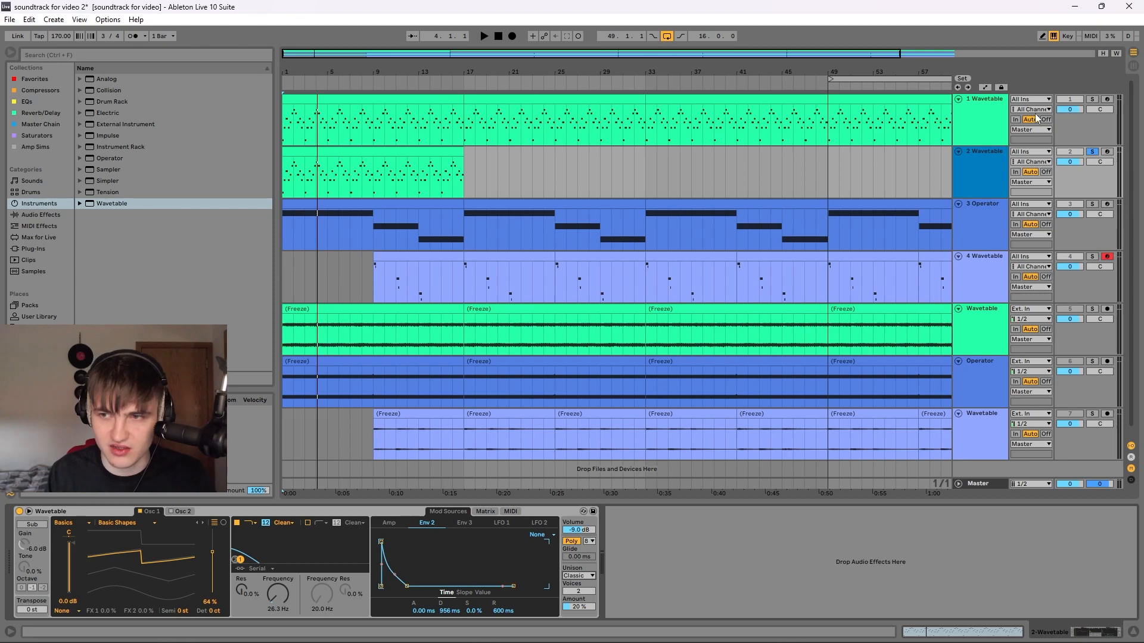
Compare the recreated sound with the original by switching solo between them during playback, and delete the recreated Wavetable track.
{"action": "key", "text": "space"}
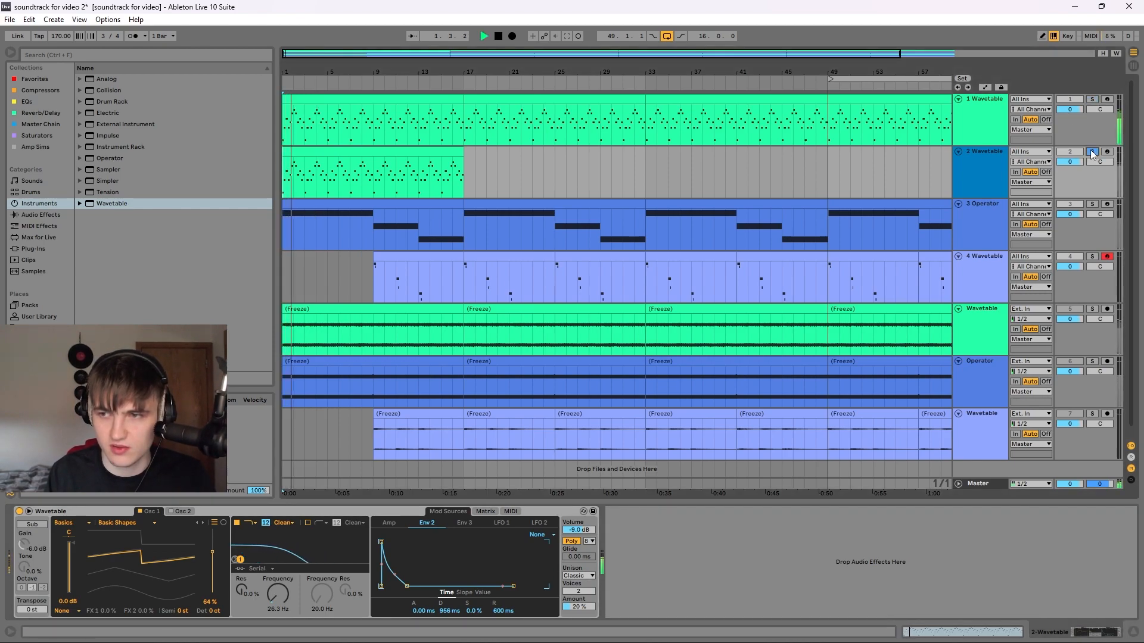
{"action": "left_click", "coordinate": [1094, 103]}
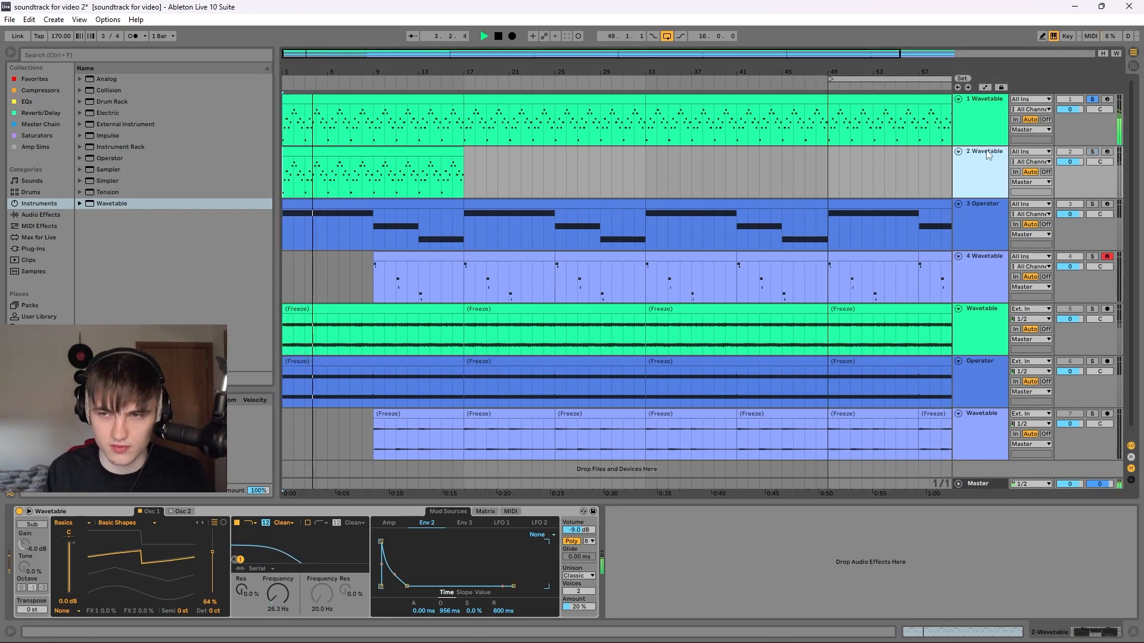
{"action": "key", "text": "Delete"}
{"action": "key", "text": "space"}
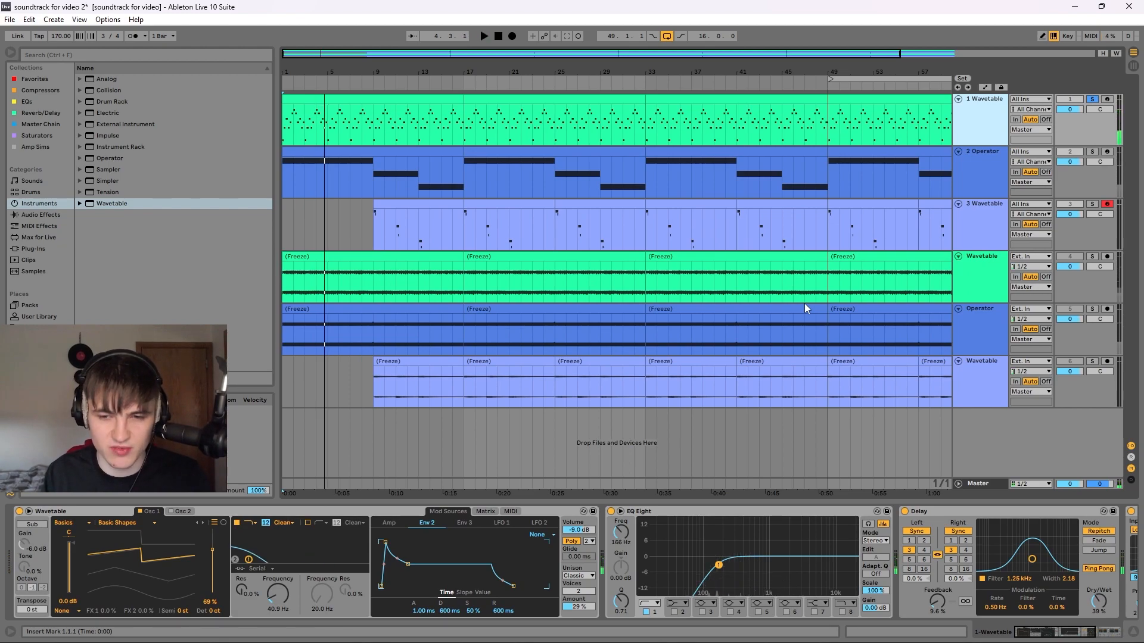
Check the first Wavetable track's amp envelope during playback and solo the Operator track to view its device.
{"action": "left_click", "coordinate": [389, 524]}
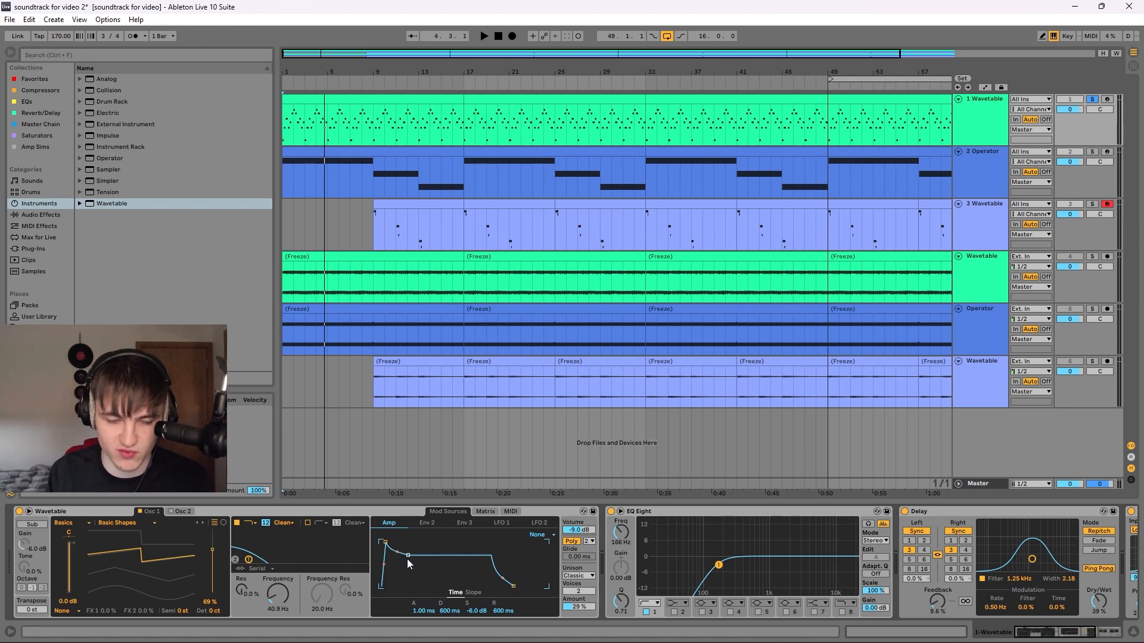
{"action": "key", "text": "space"}
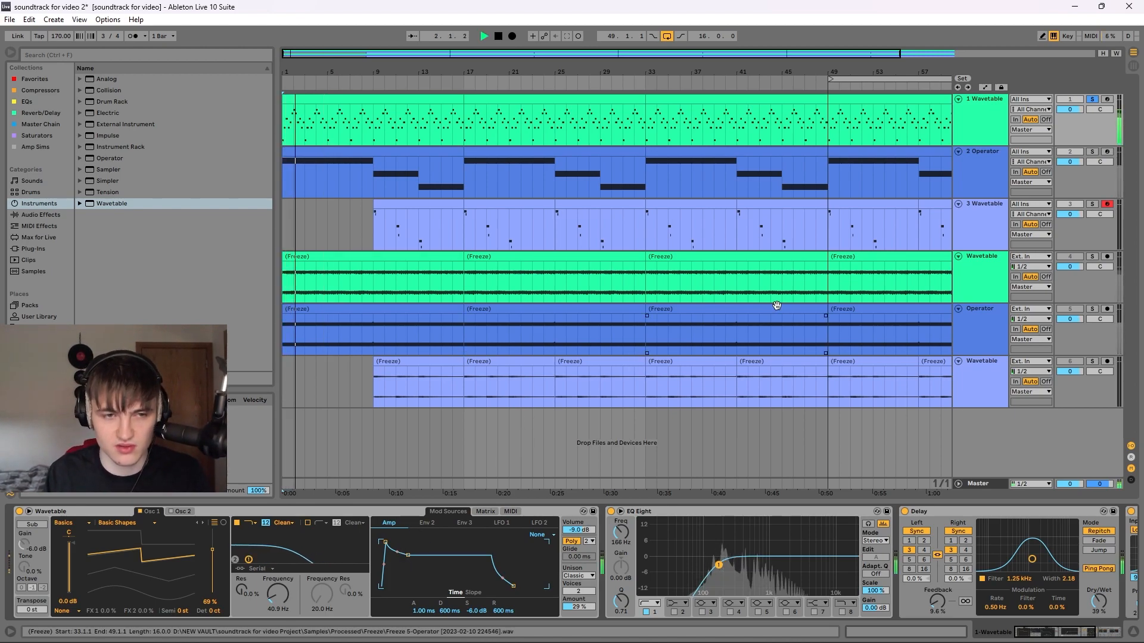
{"action": "left_click", "coordinate": [999, 166]}
{"action": "left_click", "coordinate": [1092, 153]}
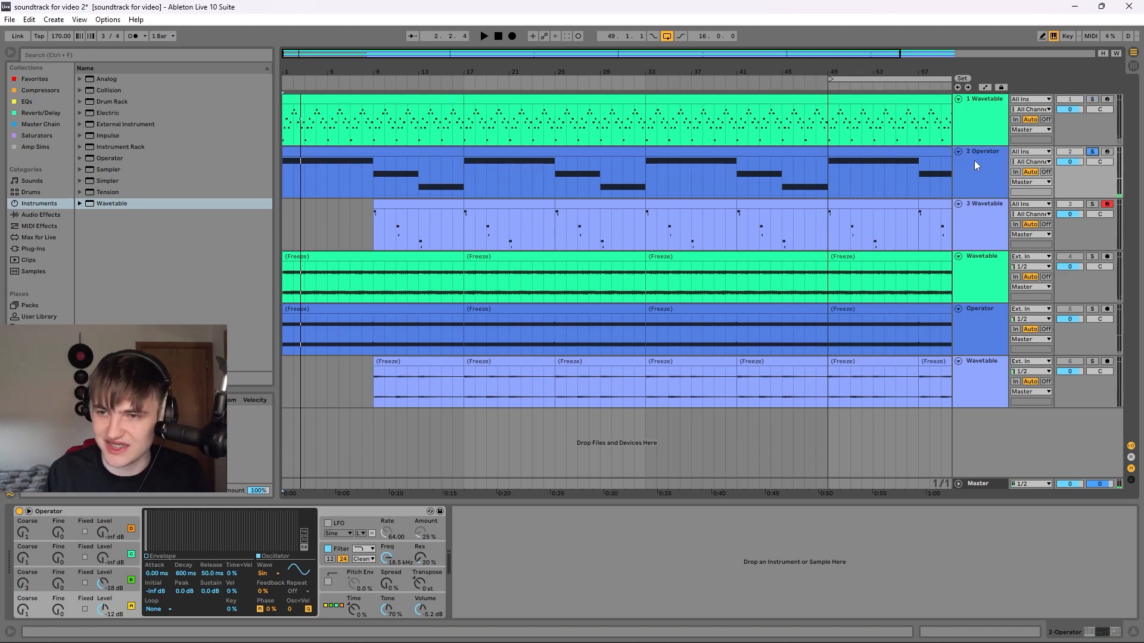
Open the Operator track's first clip and audition its bass notes from bars 1, 9 and 13.
{"action": "double_click", "coordinate": [486, 157]}
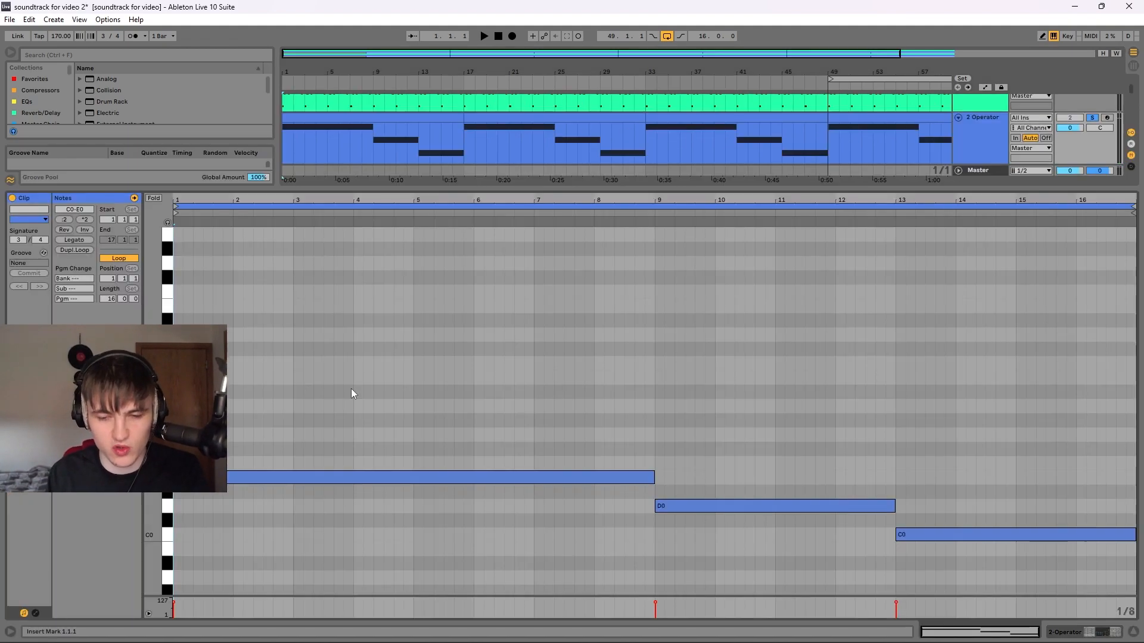
{"action": "key", "text": "space"}
{"action": "left_click", "coordinate": [656, 416]}
{"action": "key", "text": "space"}
{"action": "left_click", "coordinate": [896, 417]}
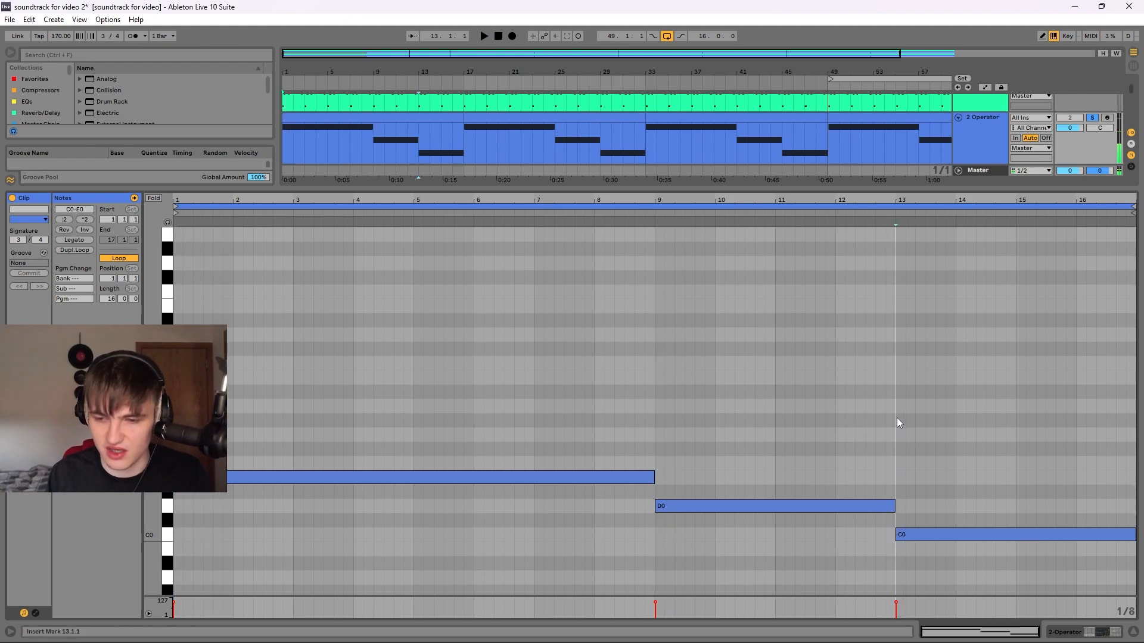
{"action": "key", "text": "space"}
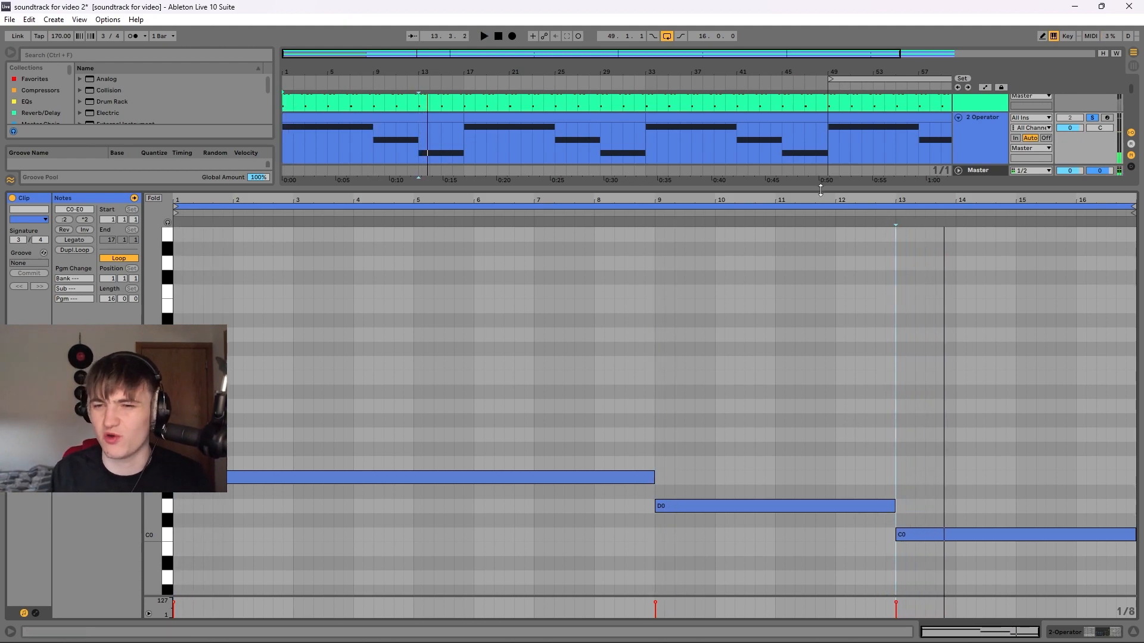
{"action": "key", "text": "ctrl+alt+l"}
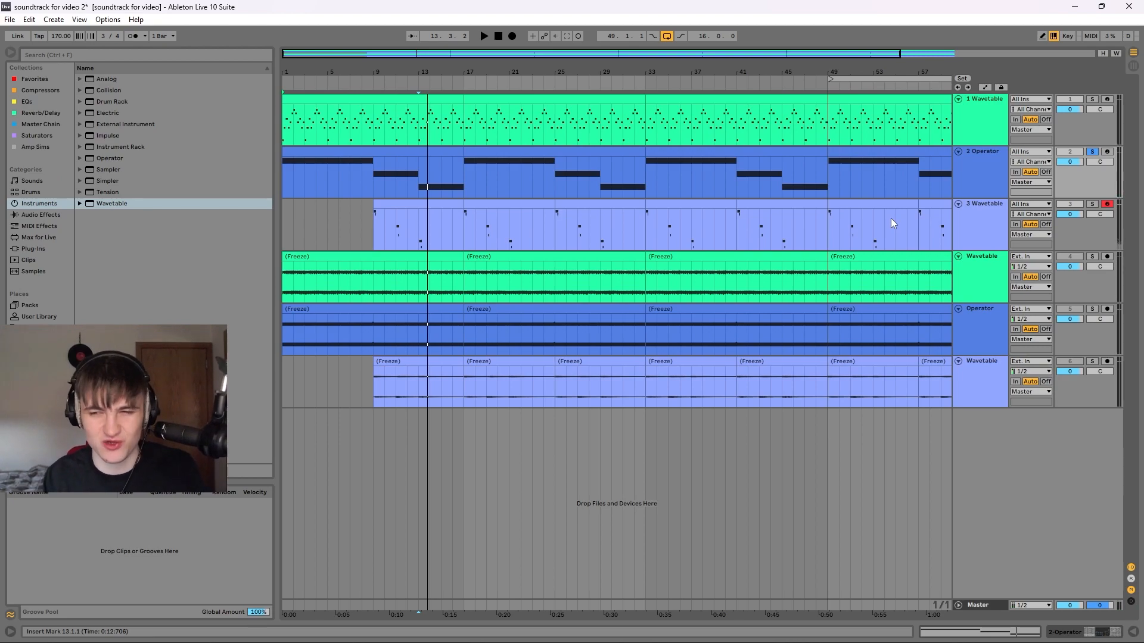
Reopen the Operator track's first clip to examine its E0, D0 and C0 notes and return to the arrangement.
{"action": "left_click", "coordinate": [283, 184]}
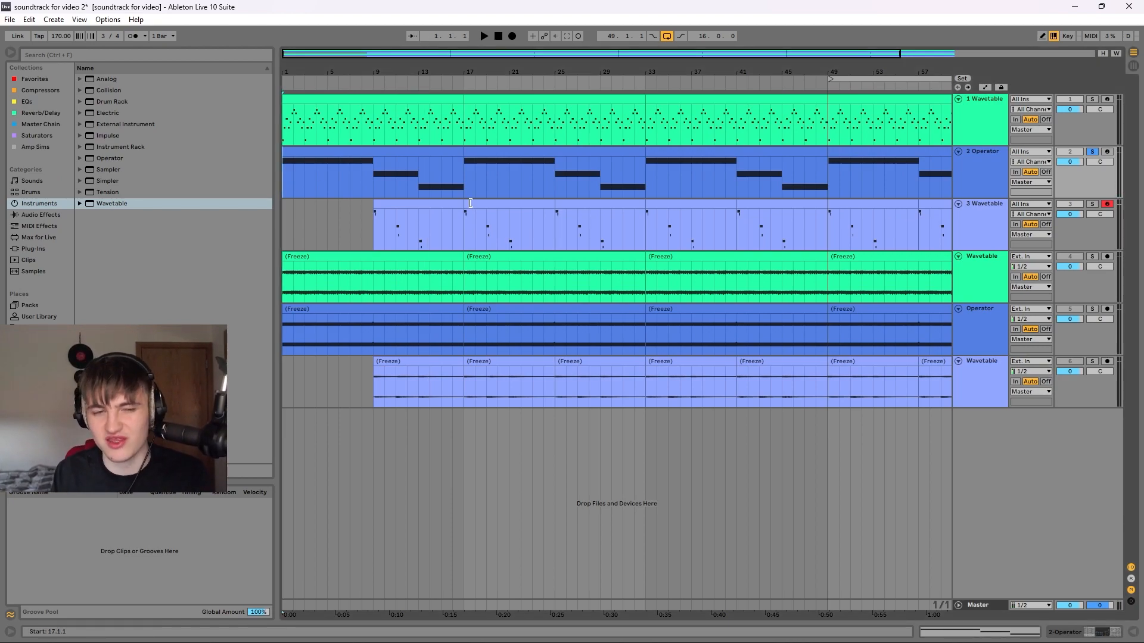
{"action": "left_click", "coordinate": [404, 149]}
{"action": "key", "text": "ctrl+alt+l"}
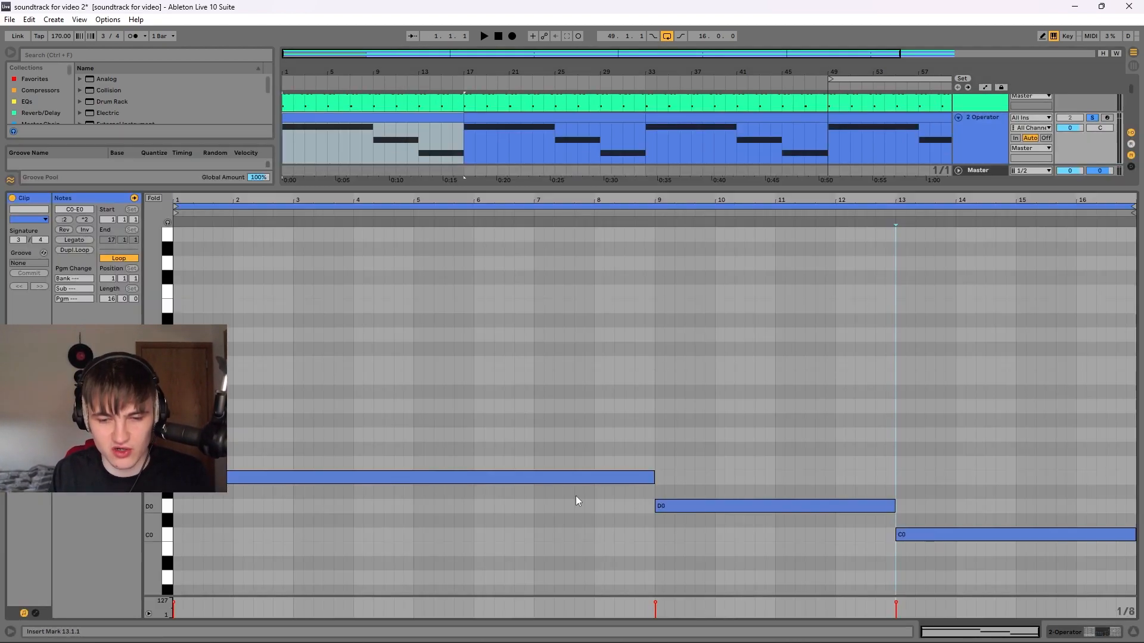
{"action": "left_click", "coordinate": [709, 506]}
{"action": "left_click", "coordinate": [925, 531]}
{"action": "key", "text": "ctrl+alt+l"}
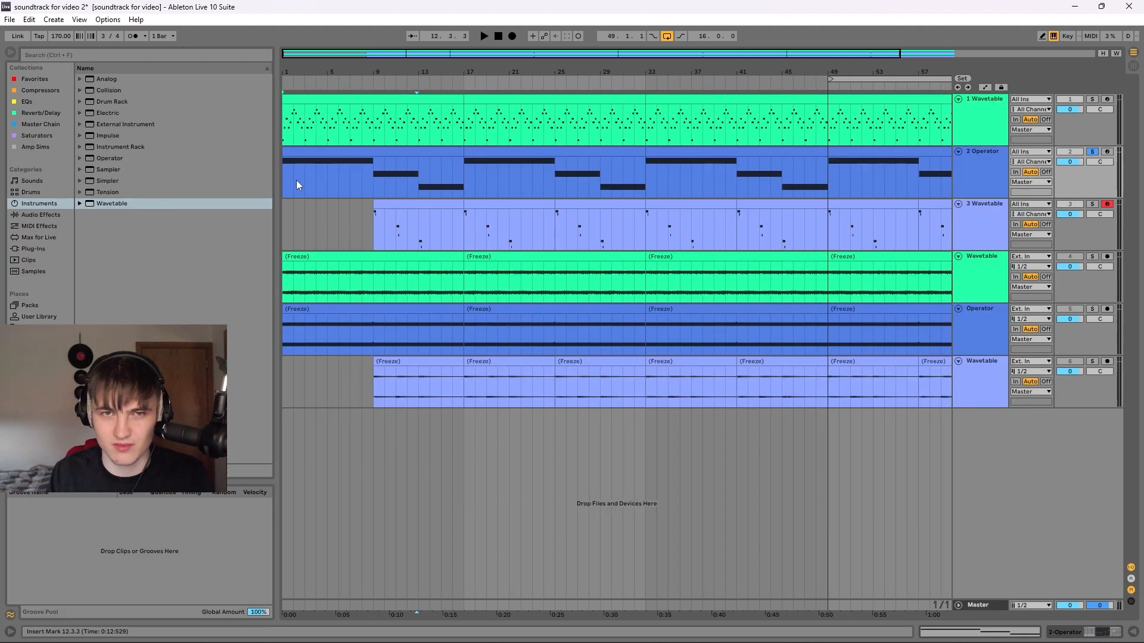
Solo the second Wavetable MIDI track, show its device chain and audition it from bar 9.
{"action": "left_click", "coordinate": [285, 180]}
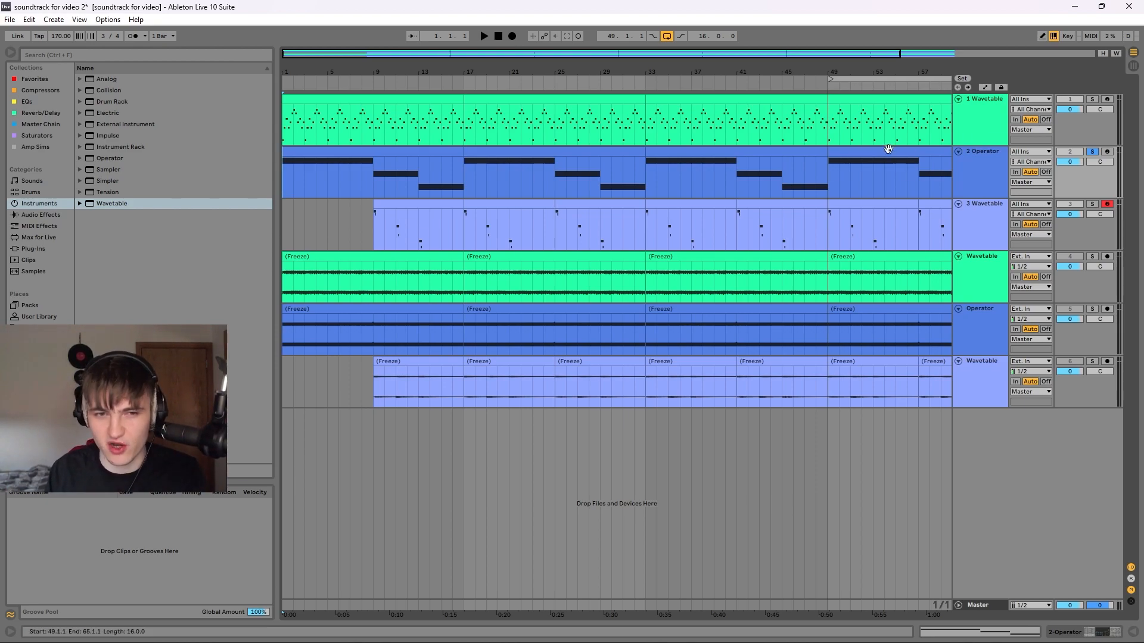
{"action": "left_click", "coordinate": [373, 238]}
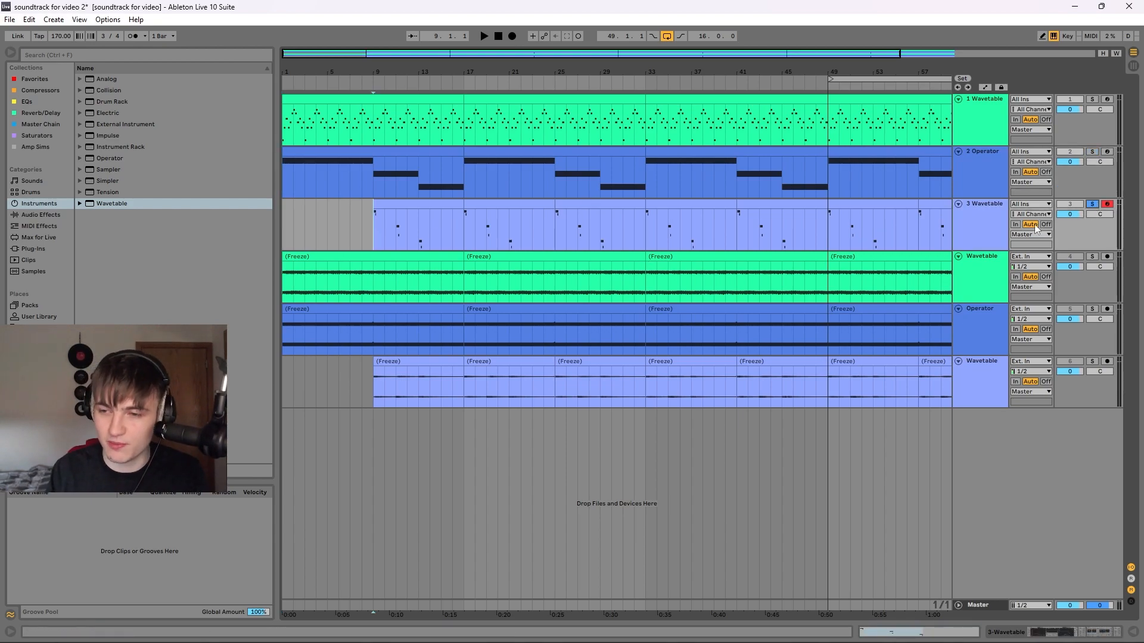
{"action": "double_click", "coordinate": [999, 217]}
{"action": "key", "text": "space"}
{"action": "left_click", "coordinate": [763, 383]}
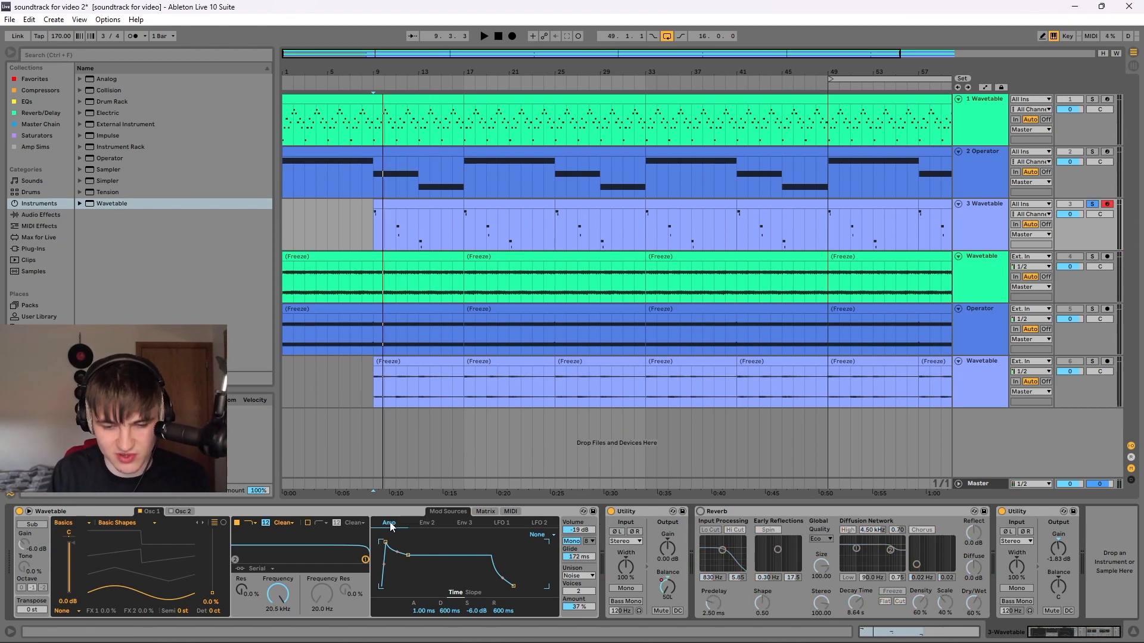
Examine the Unison settings of the second Wavetable MIDI track and audition the sound from bar 9.
{"action": "left_click", "coordinate": [585, 575]}
{"action": "left_click", "coordinate": [585, 575]}
{"action": "left_click", "coordinate": [585, 576]}
{"action": "left_click", "coordinate": [585, 576]}
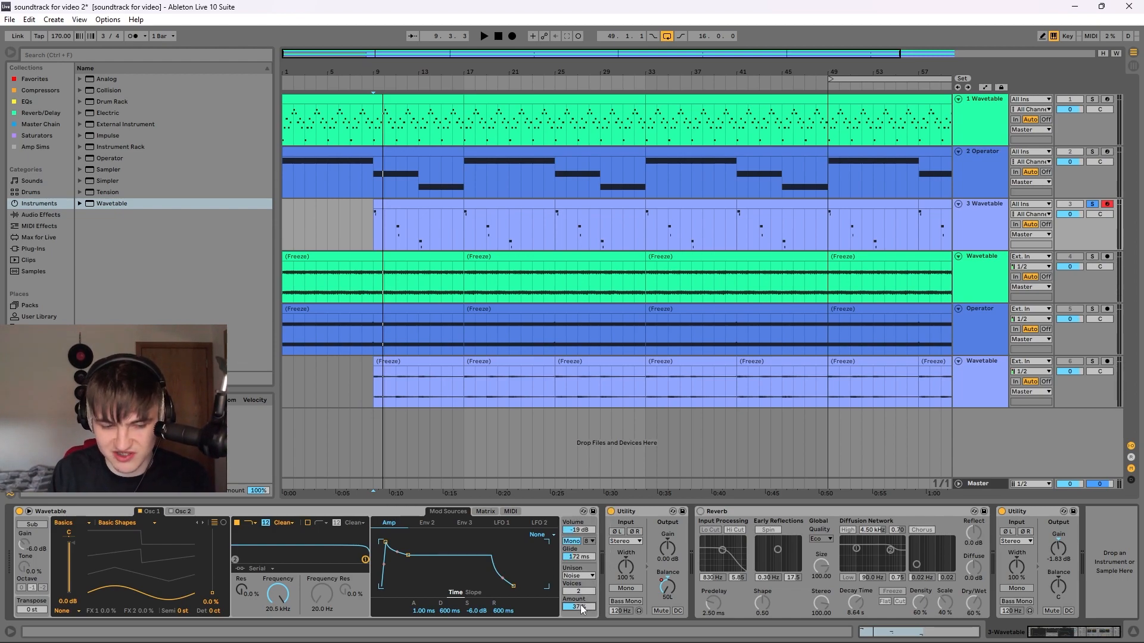
{"action": "key", "text": "space"}
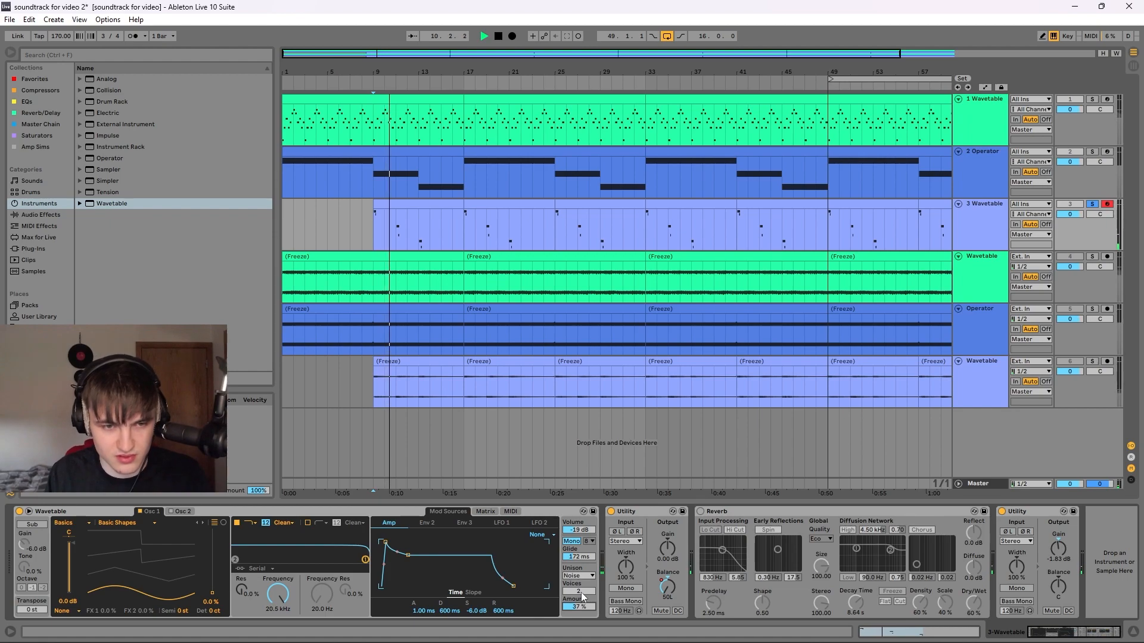
{"action": "key", "text": "space"}
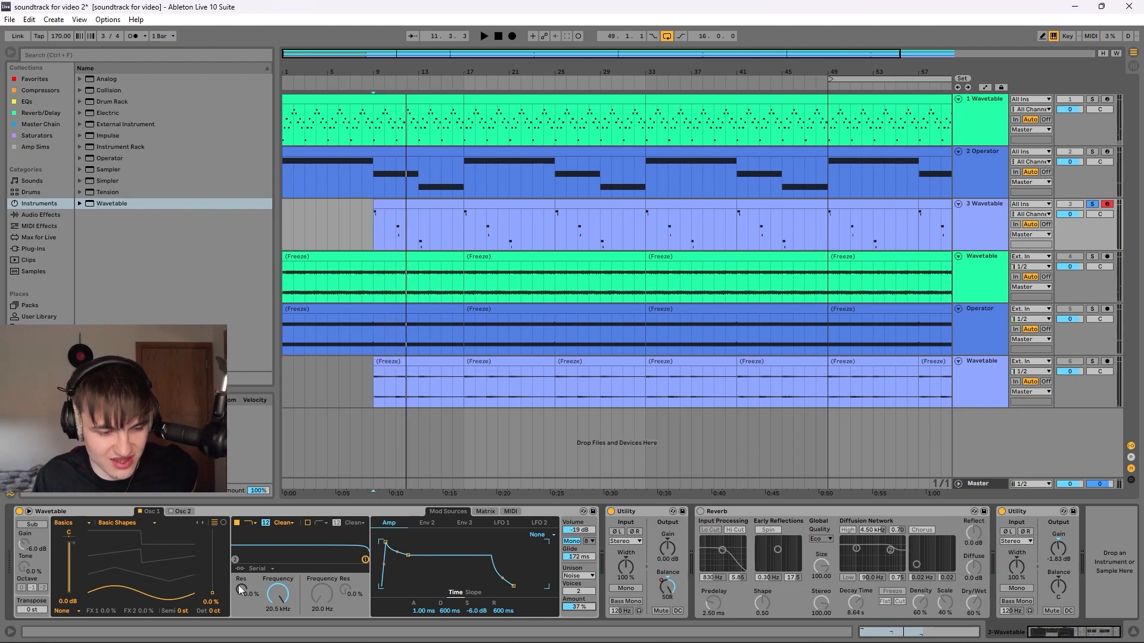
Audition the second Wavetable MIDI track with Unison set to None, and restore the Noise mode.
{"action": "left_click", "coordinate": [581, 575]}
{"action": "left_click", "coordinate": [582, 543]}
{"action": "key", "text": "space"}
{"action": "left_click", "coordinate": [573, 577]}
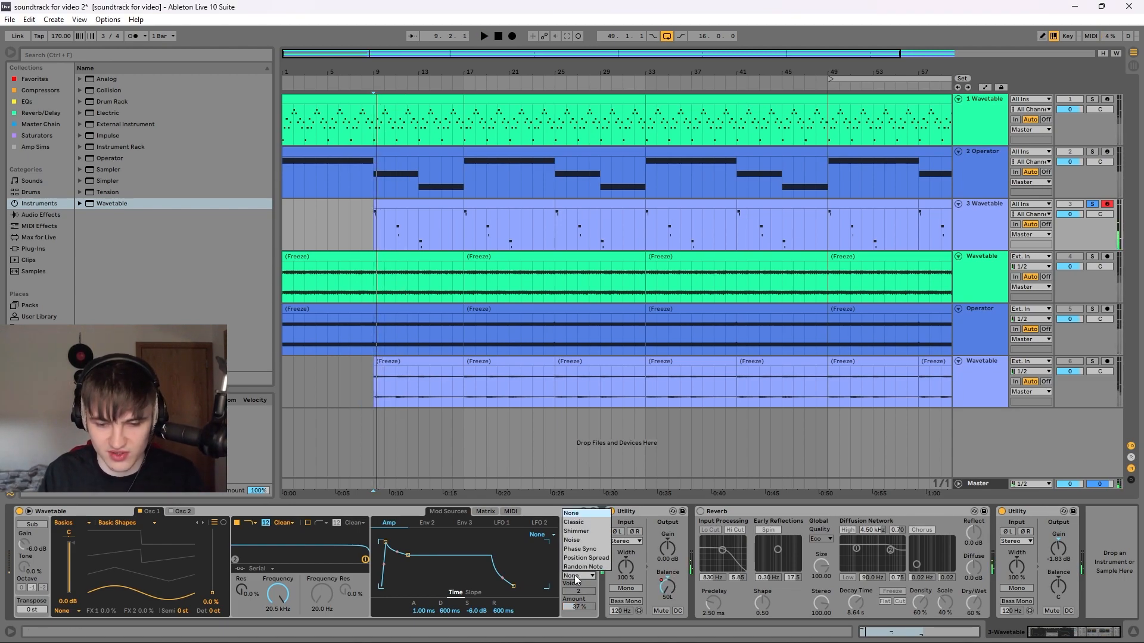
{"action": "left_click", "coordinate": [572, 540]}
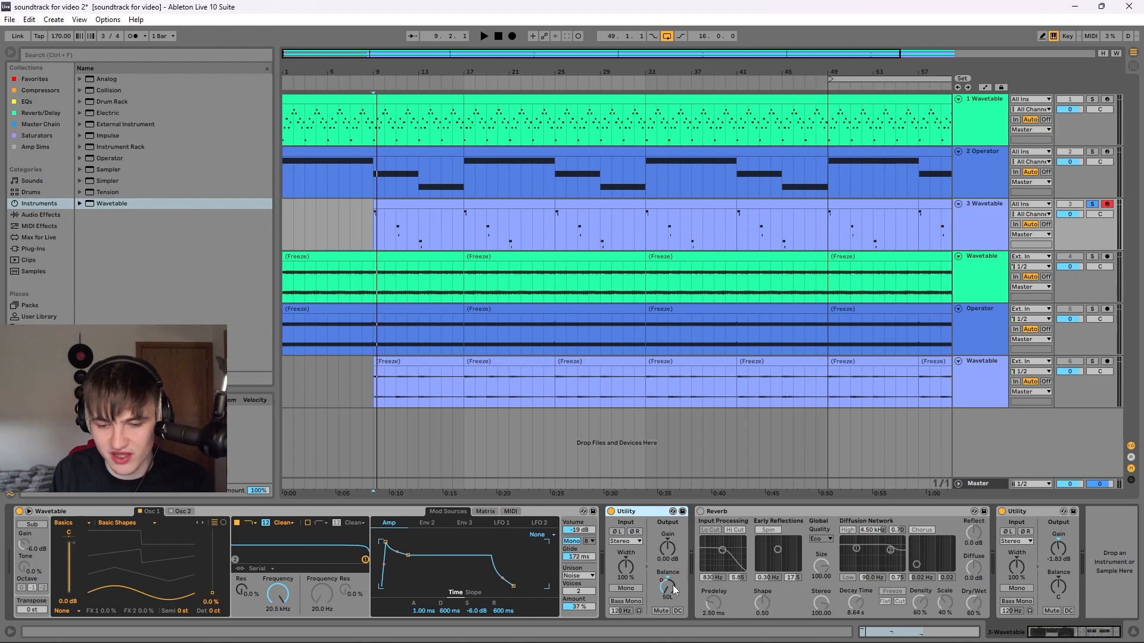
Show the second Wavetable MIDI track's Utility balance automation, audition it between bars 9 and 13, and hide the automation.
{"action": "left_click", "coordinate": [986, 88]}
{"action": "left_click", "coordinate": [374, 254]}
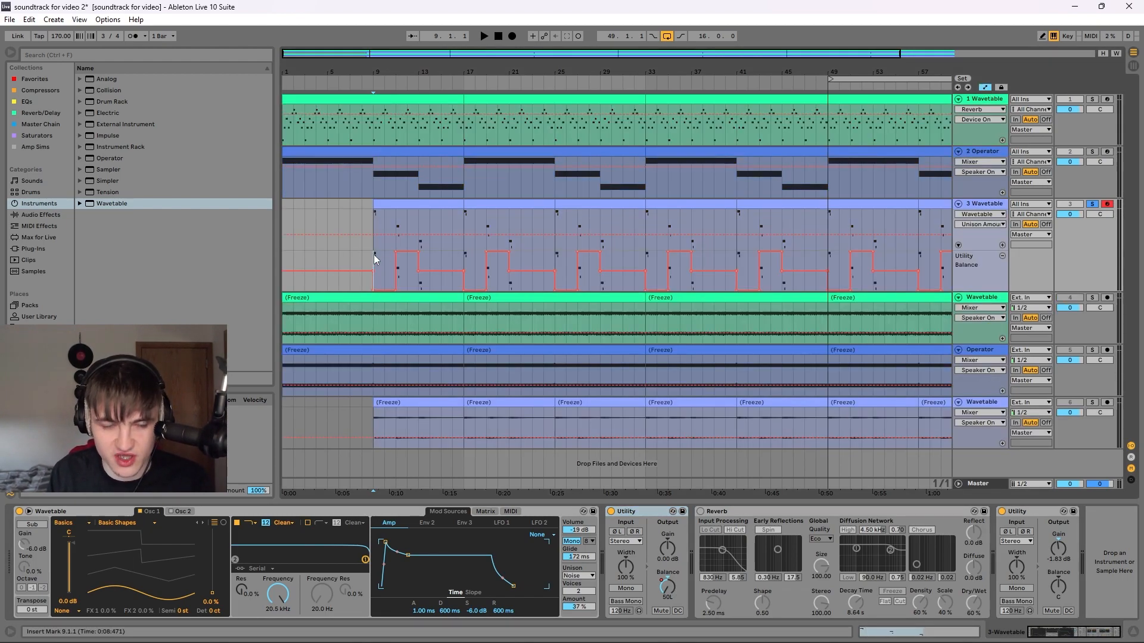
{"action": "left_click", "coordinate": [423, 284]}
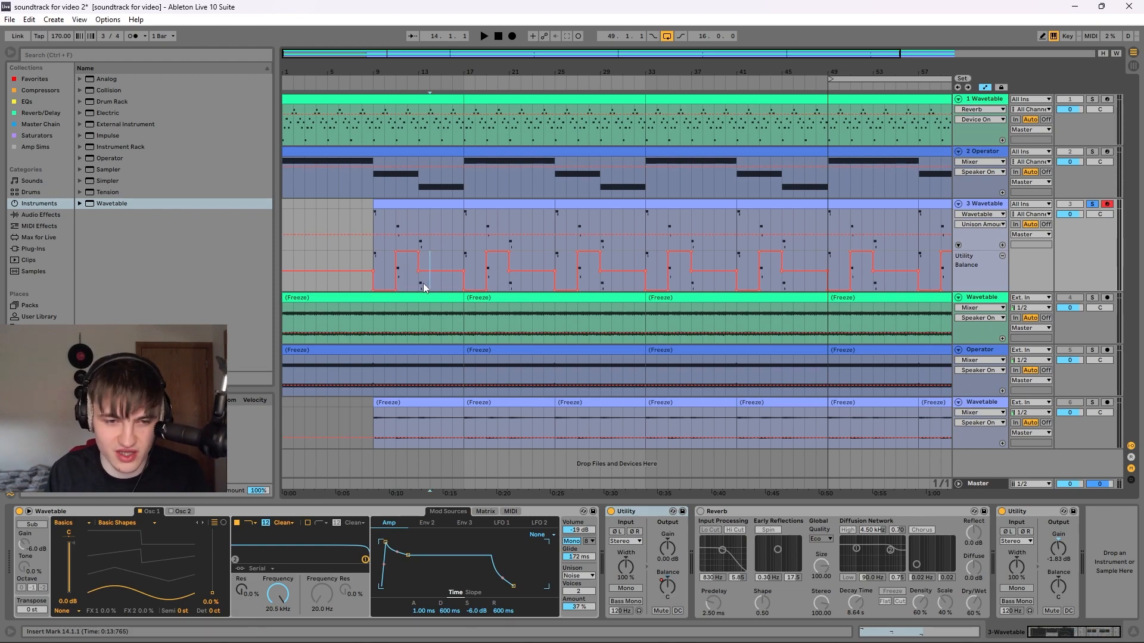
{"action": "left_click_drag", "start_coordinate": [420, 283], "coordinate": [462, 278]}
{"action": "left_click", "coordinate": [371, 256]}
{"action": "key", "text": "space"}
{"action": "key", "text": "space"}
{"action": "left_click", "coordinate": [400, 278]}
{"action": "key", "text": "space"}
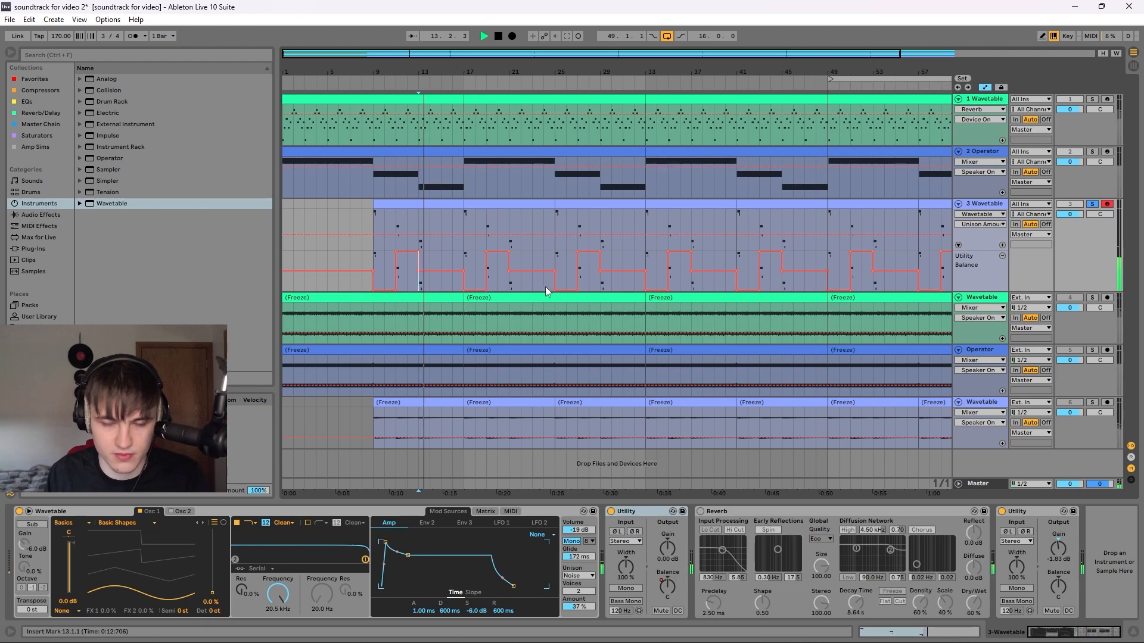
{"action": "key", "text": "space"}
{"action": "key", "text": "a"}
Turn on the Reverb in the second Wavetable MIDI track's chain, audition it and select the Utility after it.
{"action": "left_click", "coordinate": [701, 511]}
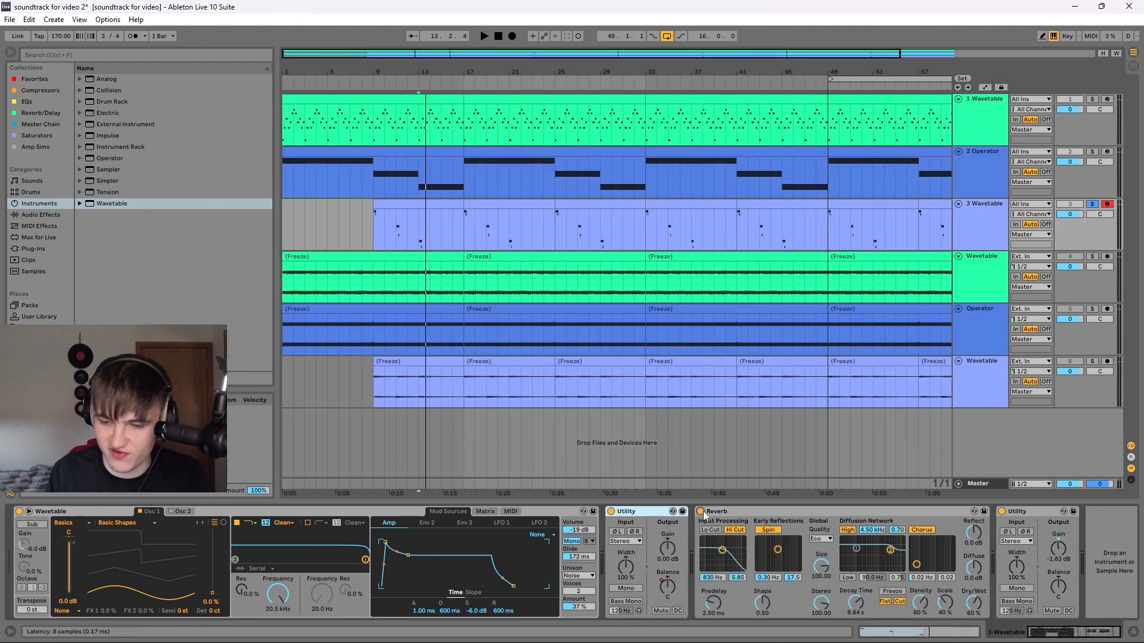
{"action": "left_click", "coordinate": [772, 509]}
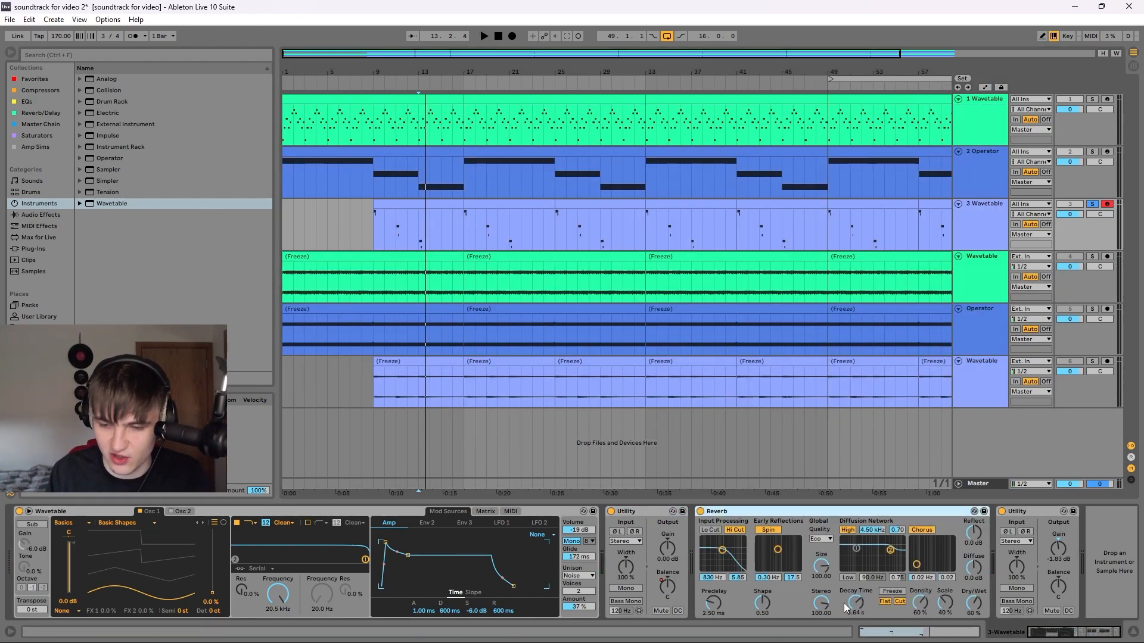
{"action": "key", "text": "space"}
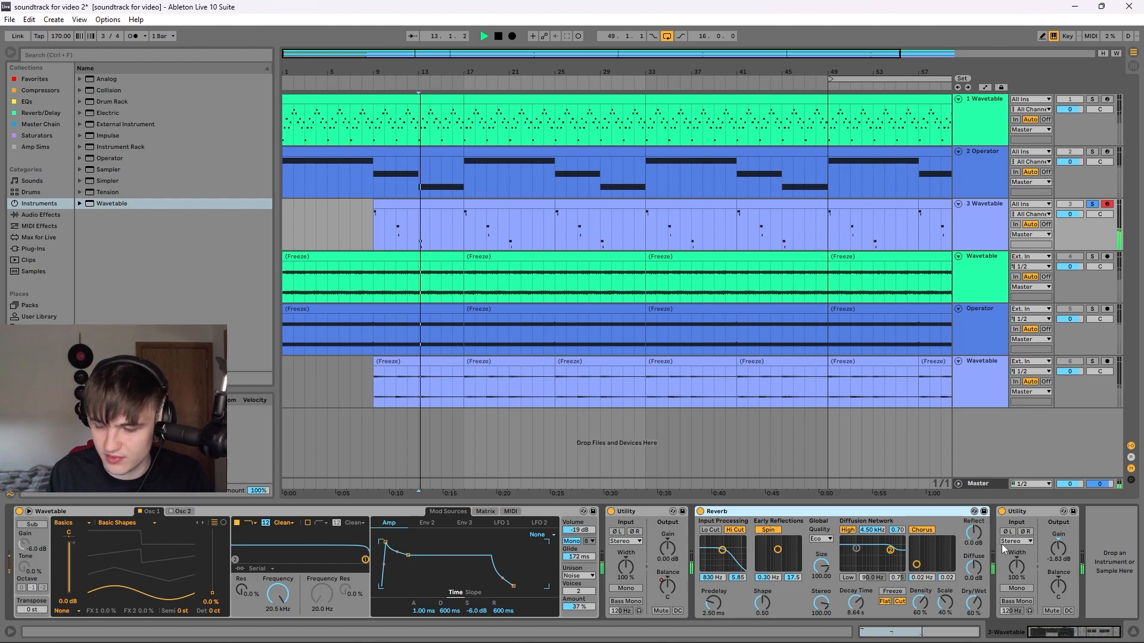
{"action": "left_click", "coordinate": [1023, 511]}
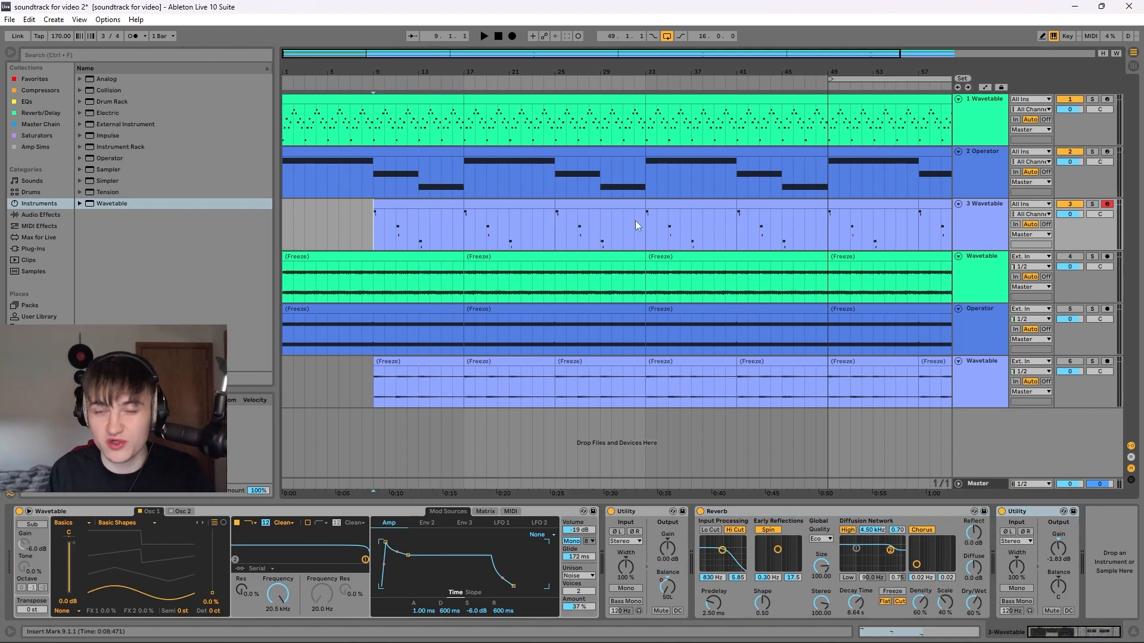
Deactivate the three MIDI tracks and activate the three frozen audio tracks.
{"action": "left_click", "coordinate": [991, 228]}
{"action": "left_click", "coordinate": [983, 127], "text": "shift"}
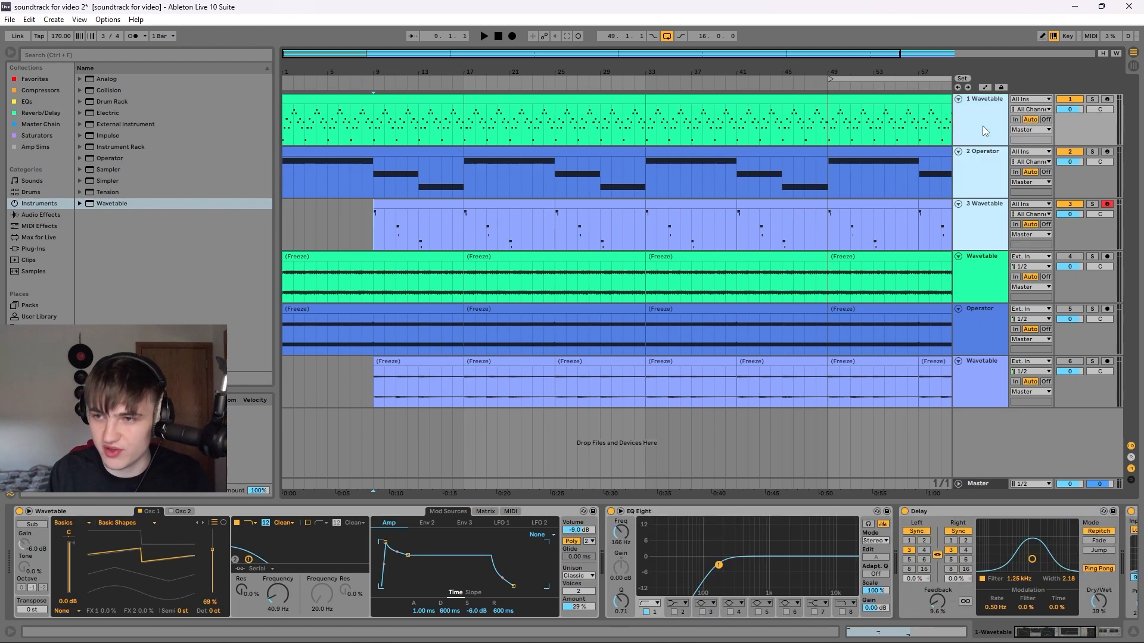
{"action": "left_click", "coordinate": [1061, 99]}
{"action": "left_click", "coordinate": [980, 277]}
{"action": "left_click", "coordinate": [977, 396], "text": "shift"}
{"action": "left_click", "coordinate": [1069, 257]}
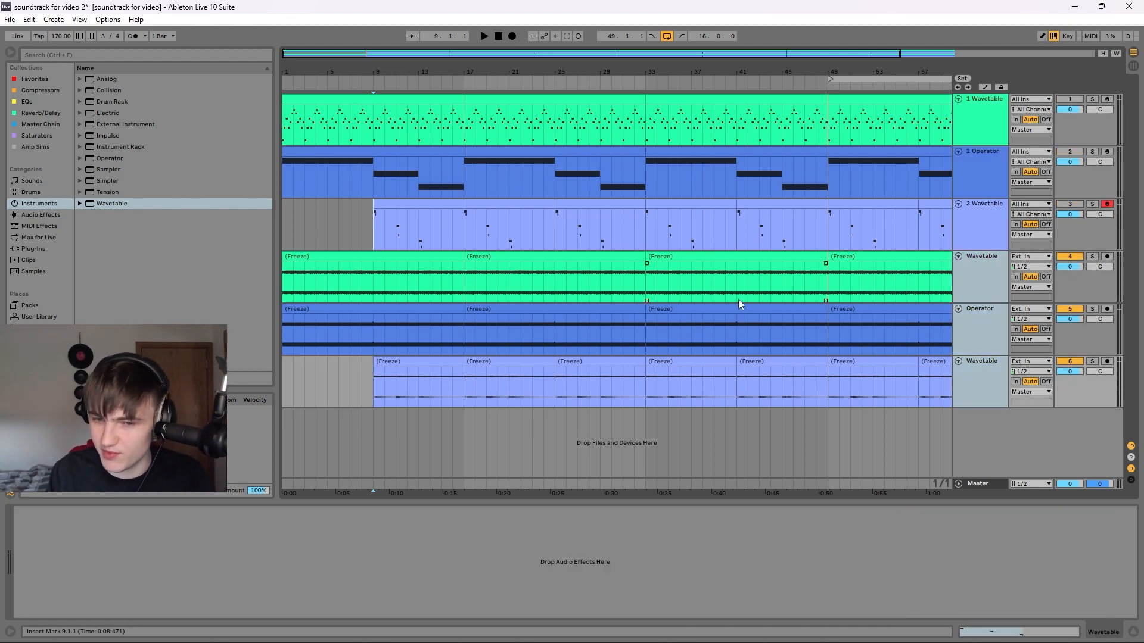
Go through the three frozen audio tracks one by one in the full arrangement.
{"action": "left_click", "coordinate": [352, 279]}
{"action": "left_click", "coordinate": [468, 297]}
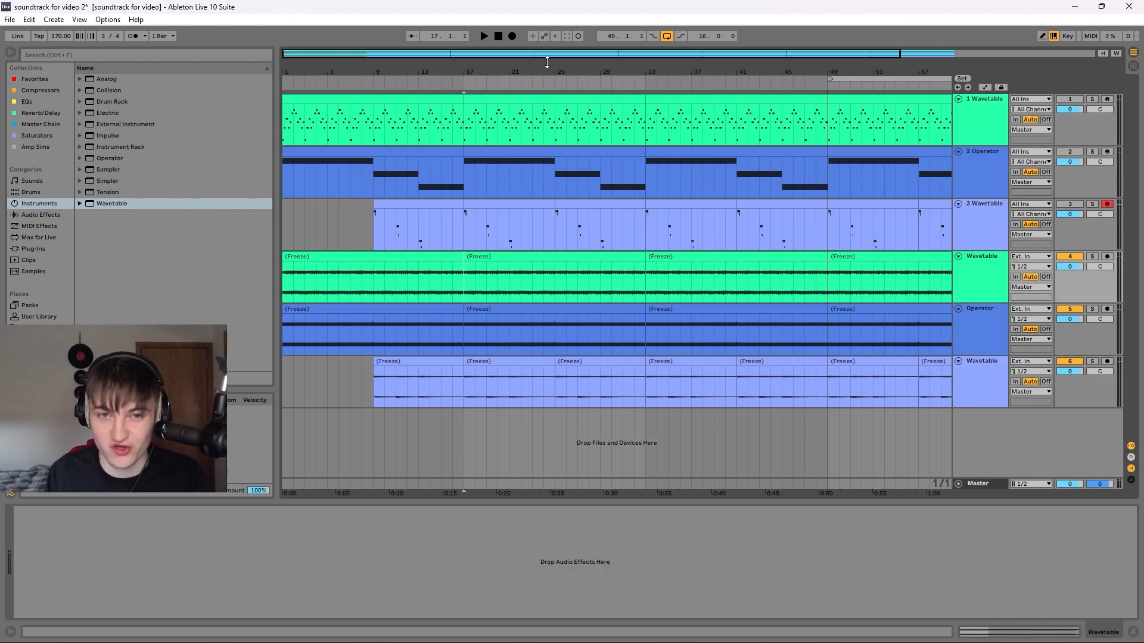
{"action": "left_click", "coordinate": [959, 278]}
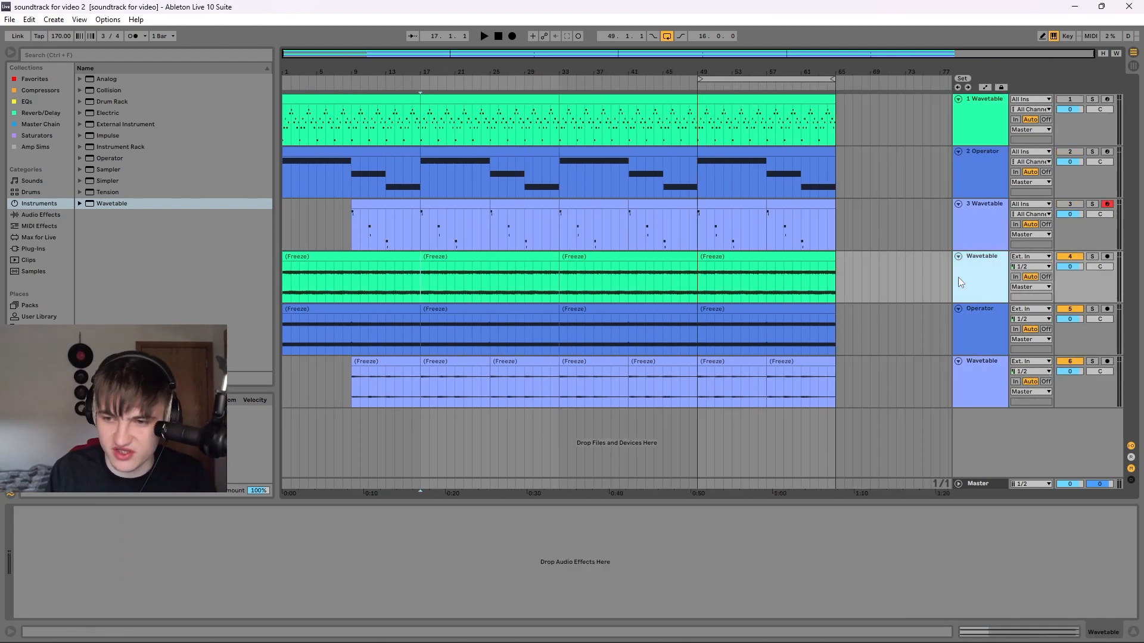
{"action": "left_click", "coordinate": [977, 331]}
{"action": "left_click", "coordinate": [989, 381]}
{"action": "left_click", "coordinate": [988, 333]}
{"action": "left_click", "coordinate": [989, 291]}
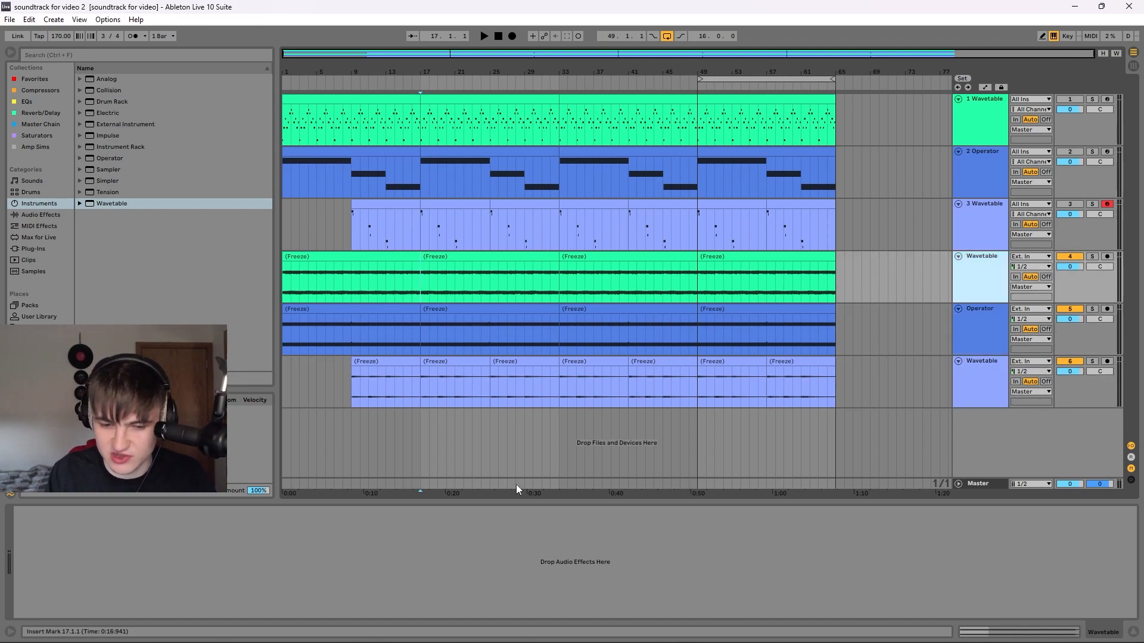
Audition the frozen audio tracks from bar 1 and move the insert marker to bar 49.
{"action": "left_click", "coordinate": [320, 486]}
{"action": "left_click", "coordinate": [401, 387]}
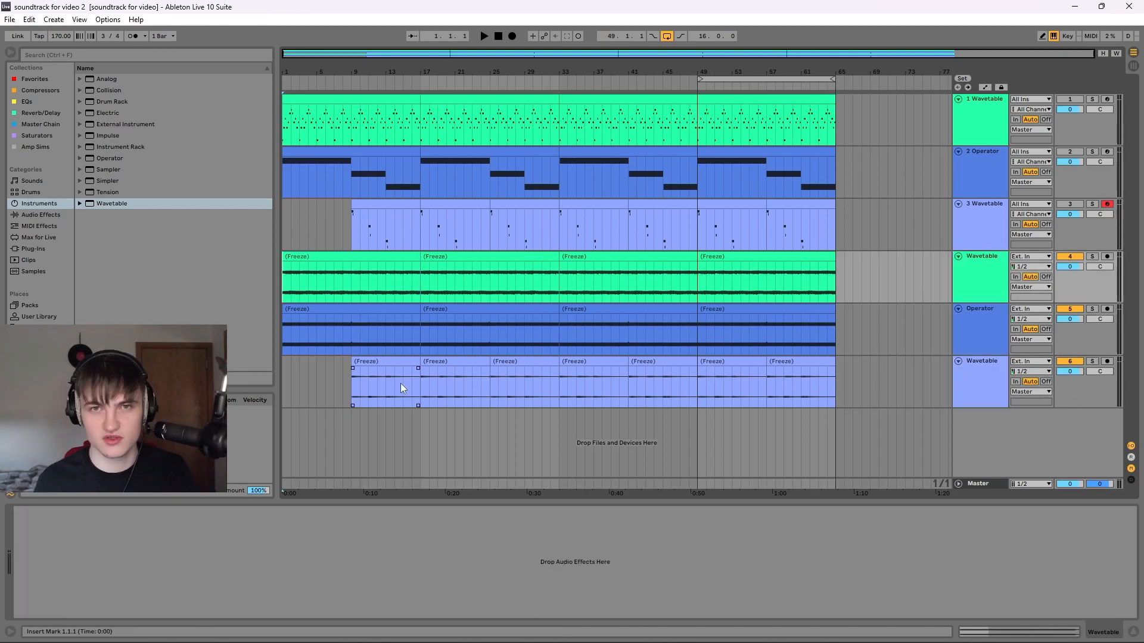
{"action": "left_click", "coordinate": [289, 373]}
{"action": "mouse_move", "coordinate": [290, 374]}
{"action": "left_mouse_down"}
{"action": "mouse_move", "coordinate": [422, 377]}
{"action": "mouse_move", "coordinate": [284, 376]}
{"action": "left_mouse_up"}
{"action": "key", "text": "space"}
{"action": "key", "text": "space"}
{"action": "left_click", "coordinate": [420, 348]}
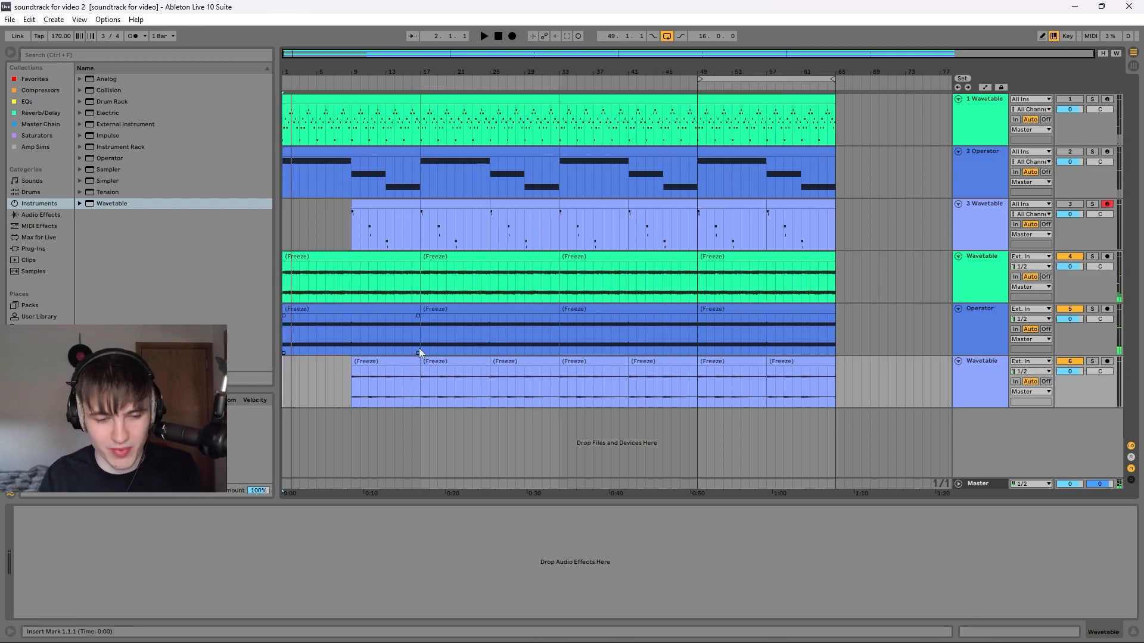
{"action": "left_click", "coordinate": [348, 387]}
{"action": "left_click", "coordinate": [707, 396]}
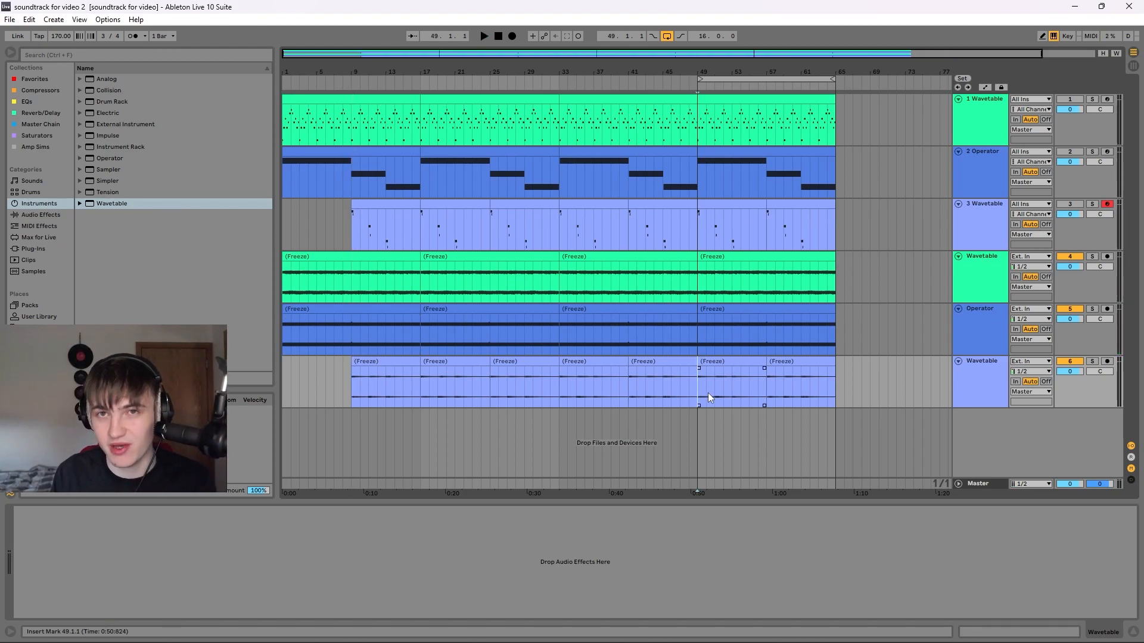
Highlight the frozen tracks' sections at bars 1–17, 17–39 and 49–65, and return the insert marker to bar 1.
{"action": "left_click_drag", "start_coordinate": [416, 399], "coordinate": [266, 263]}
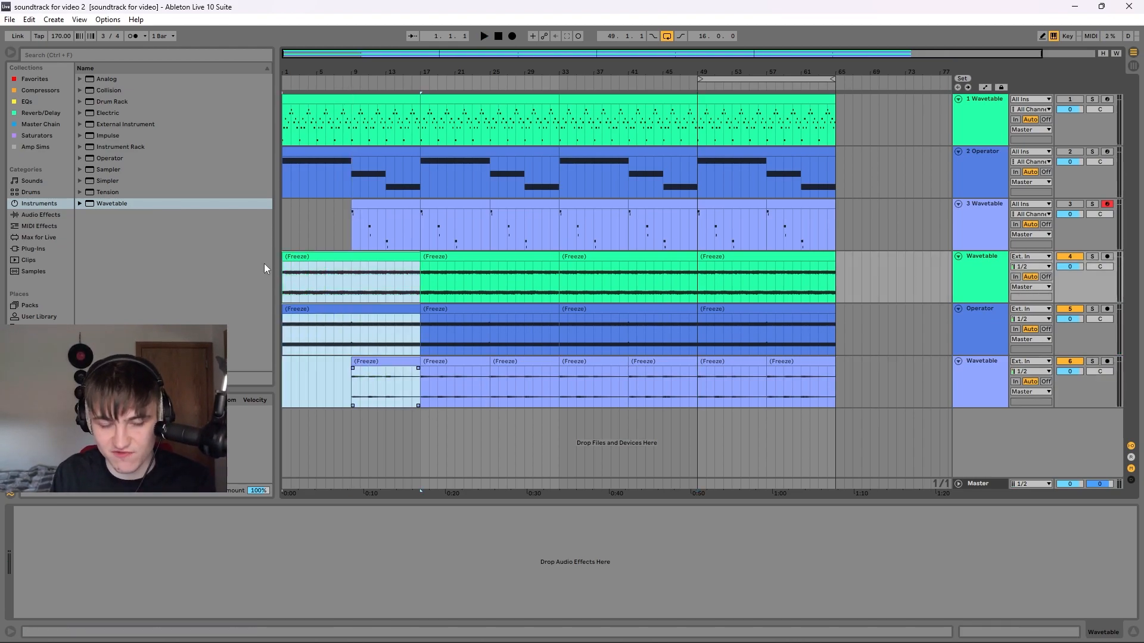
{"action": "left_click_drag", "start_coordinate": [424, 286], "coordinate": [610, 324]}
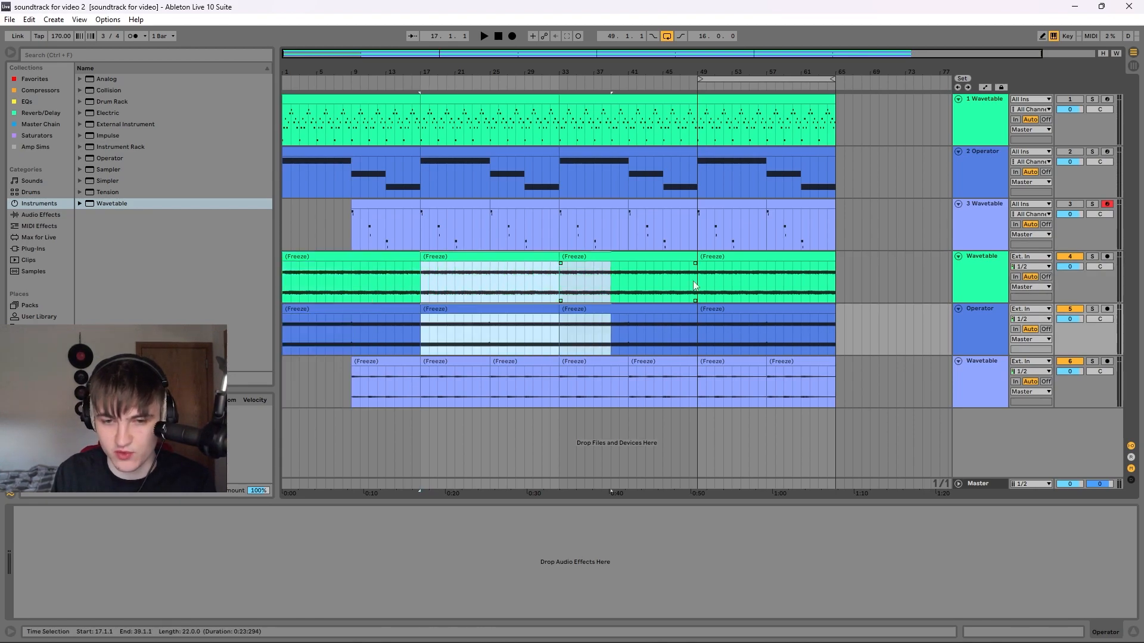
{"action": "left_click_drag", "start_coordinate": [699, 279], "coordinate": [837, 390]}
{"action": "left_click_drag", "start_coordinate": [762, 66], "coordinate": [642, 67]}
{"action": "left_click_drag", "start_coordinate": [803, 396], "coordinate": [676, 275]}
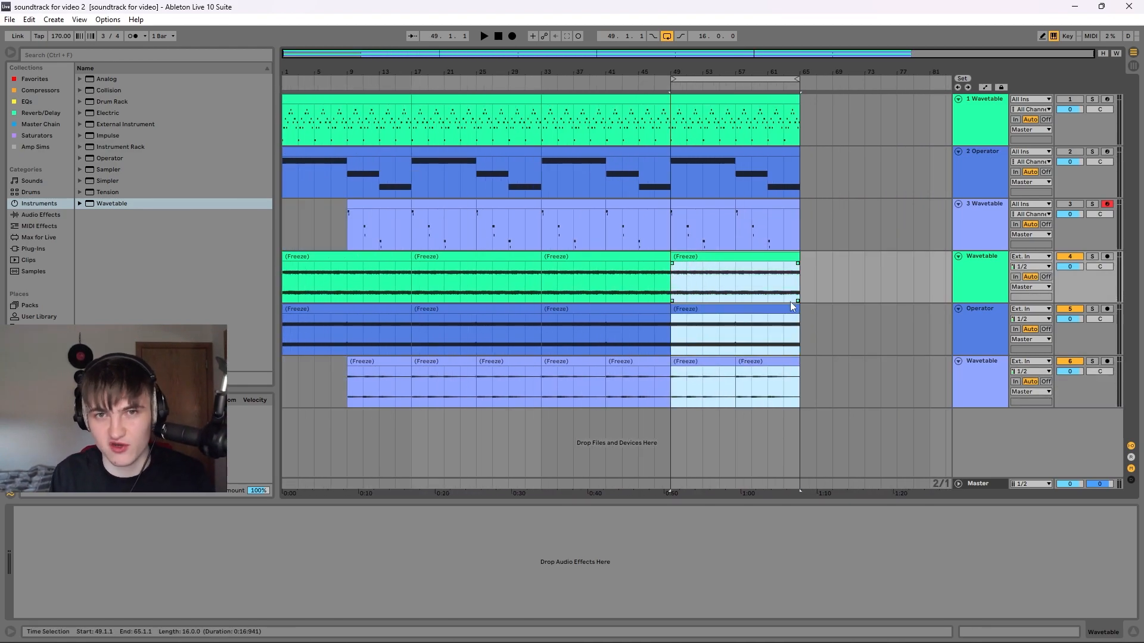
{"action": "left_click", "coordinate": [695, 420]}
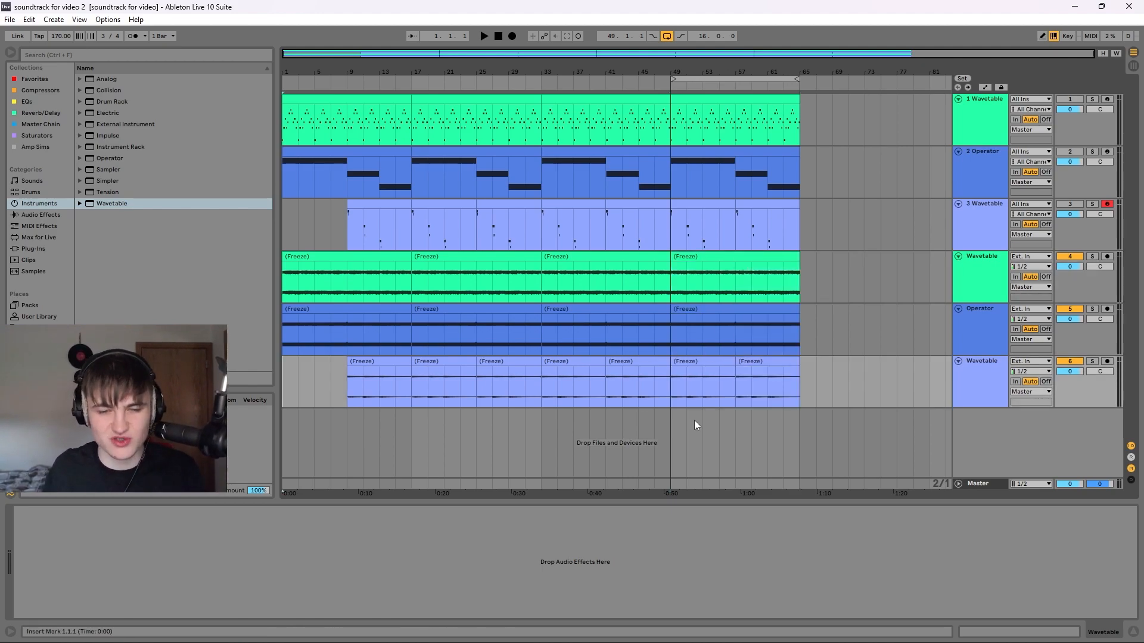